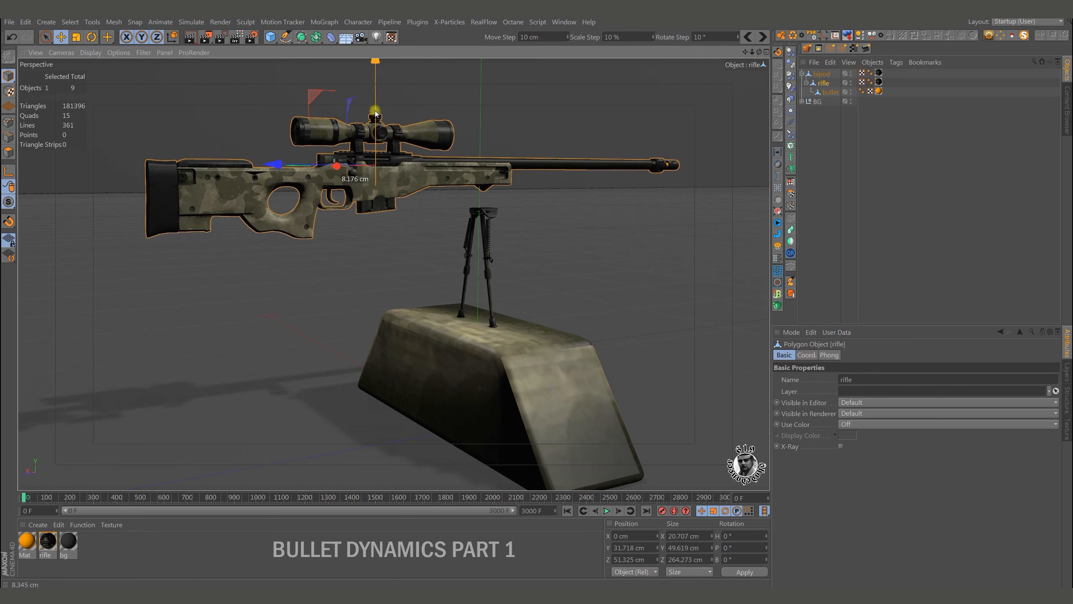
- Undo the rifle's move, and try moving the bullet upward on its own
{"action": "key", "text": "ctrl+z"}
{"action": "left_click", "coordinate": [830, 92]}
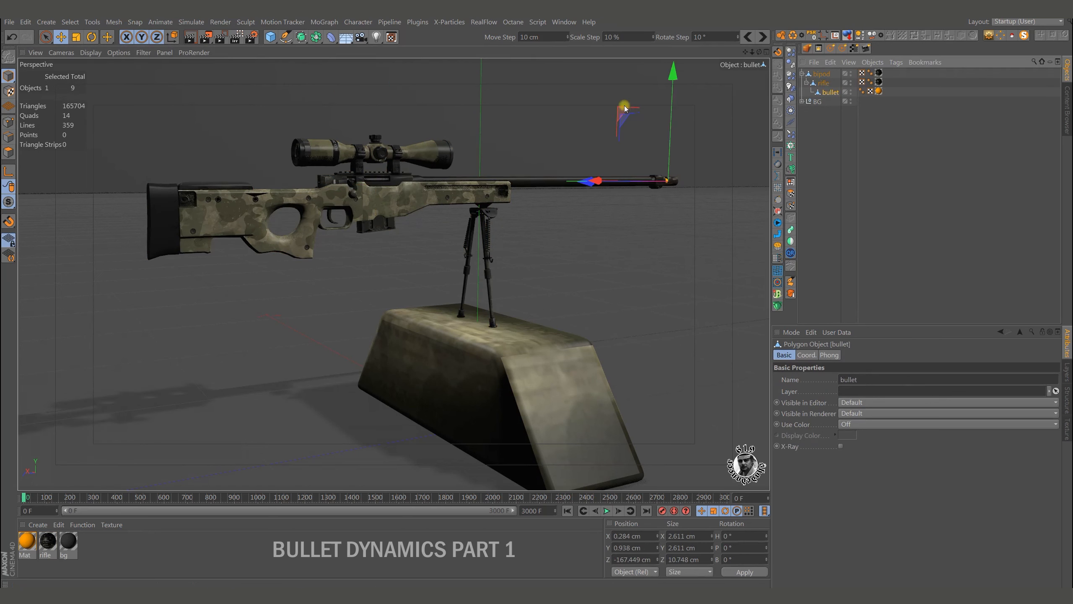
{"action": "left_click_drag", "start_coordinate": [668, 143], "coordinate": [668, 128]}
{"action": "key", "text": "ctrl+z"}
- Move the rifle's axis to the mount point above the bipod, at about Y 12.8 cm and Z -2.5 cm
{"action": "left_click", "coordinate": [824, 83]}
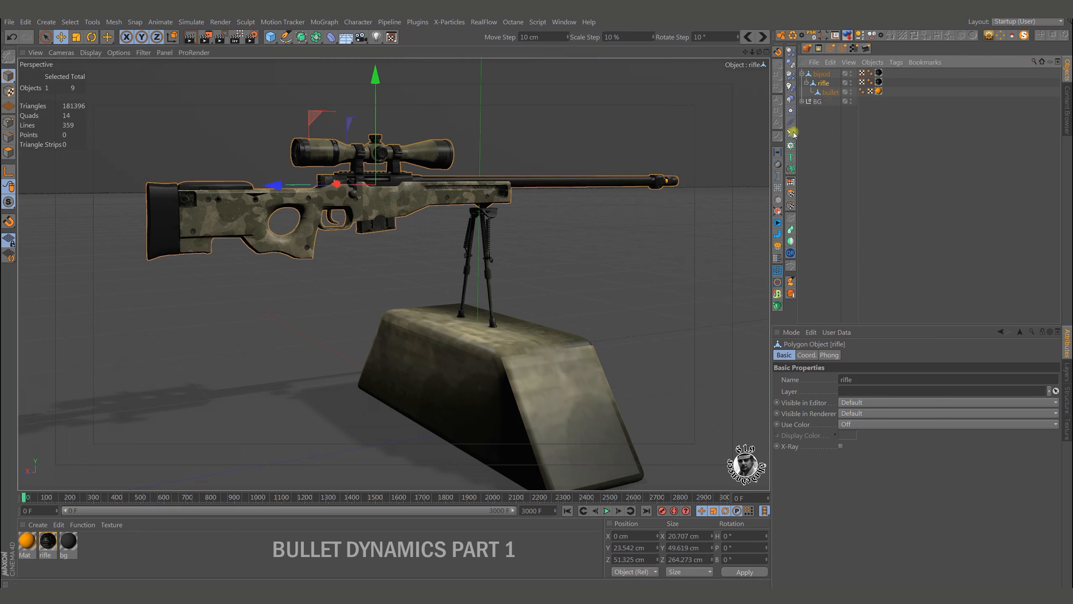
{"action": "middle_click", "coordinate": [393, 194]}
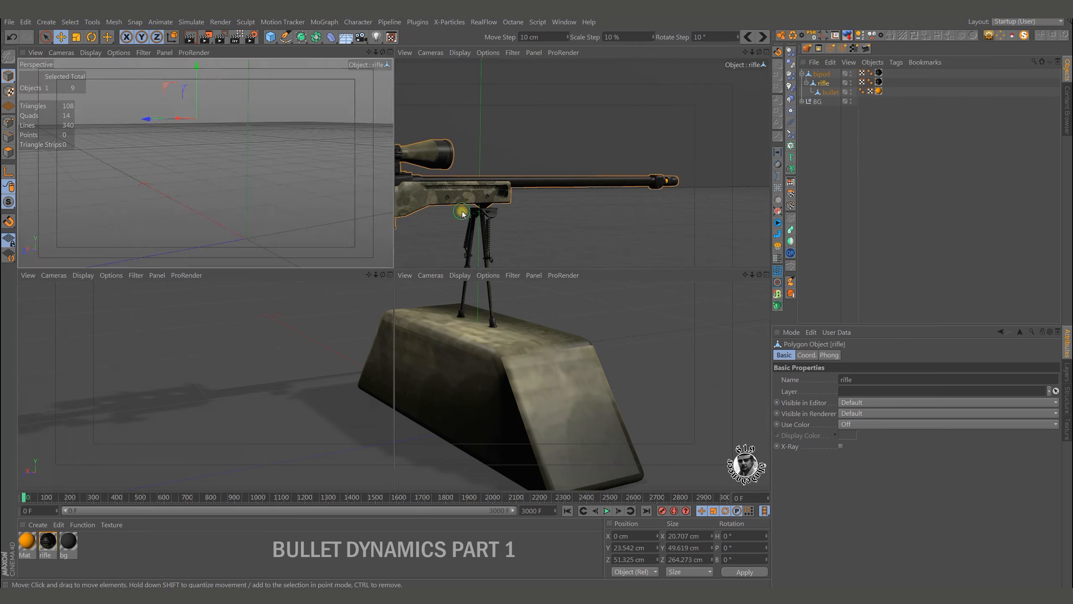
{"action": "middle_click", "coordinate": [280, 336]}
{"action": "scroll", "coordinate": [312, 264], "scroll_direction": "up", "scroll_amount": 6}
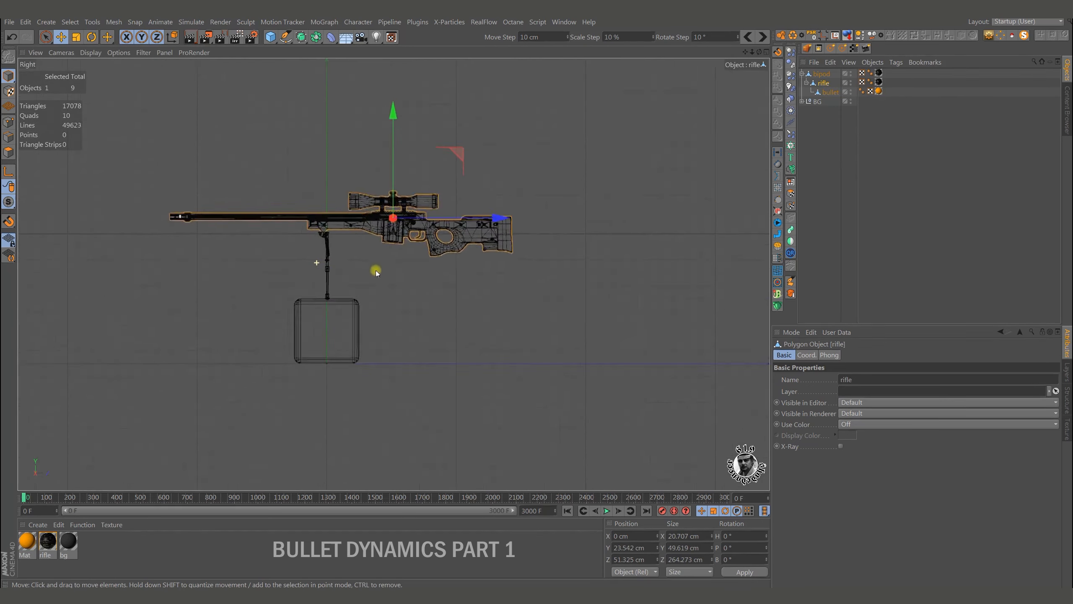
{"action": "left_click", "coordinate": [8, 171]}
{"action": "left_click_drag", "start_coordinate": [620, 139], "coordinate": [423, 140]}
{"action": "left_click_drag", "start_coordinate": [336, 96], "coordinate": [349, 166]}
{"action": "scroll", "coordinate": [349, 167], "scroll_direction": "up", "scroll_amount": 8}
{"action": "left_click_drag", "start_coordinate": [399, 133], "coordinate": [399, 141]}
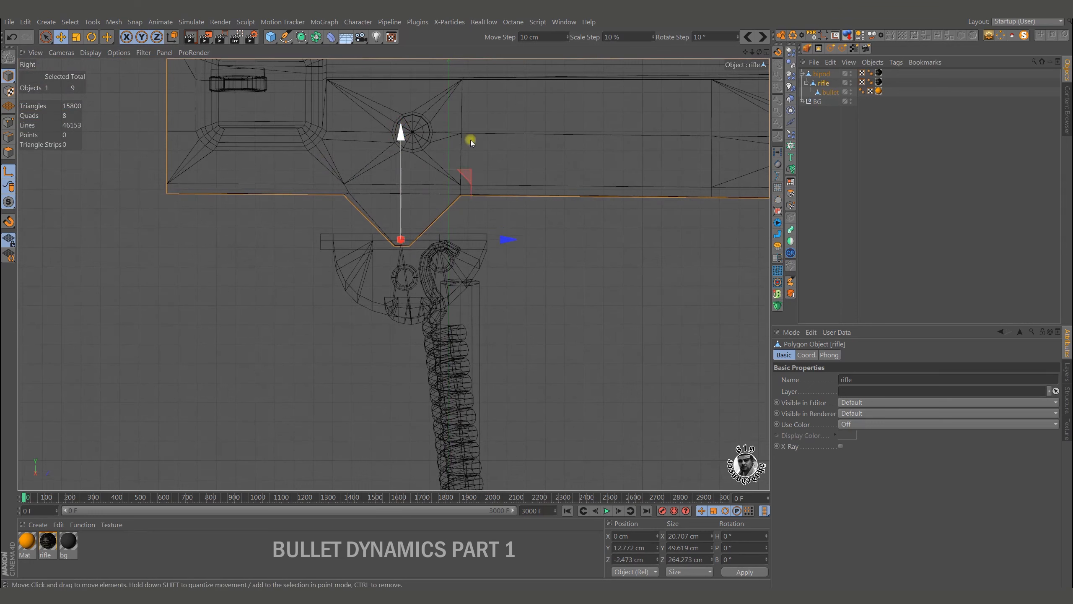
- Test rotating the rifle about its axis at the bipod mount in the perspective view, undoing each rotation
{"action": "middle_click", "coordinate": [214, 264]}
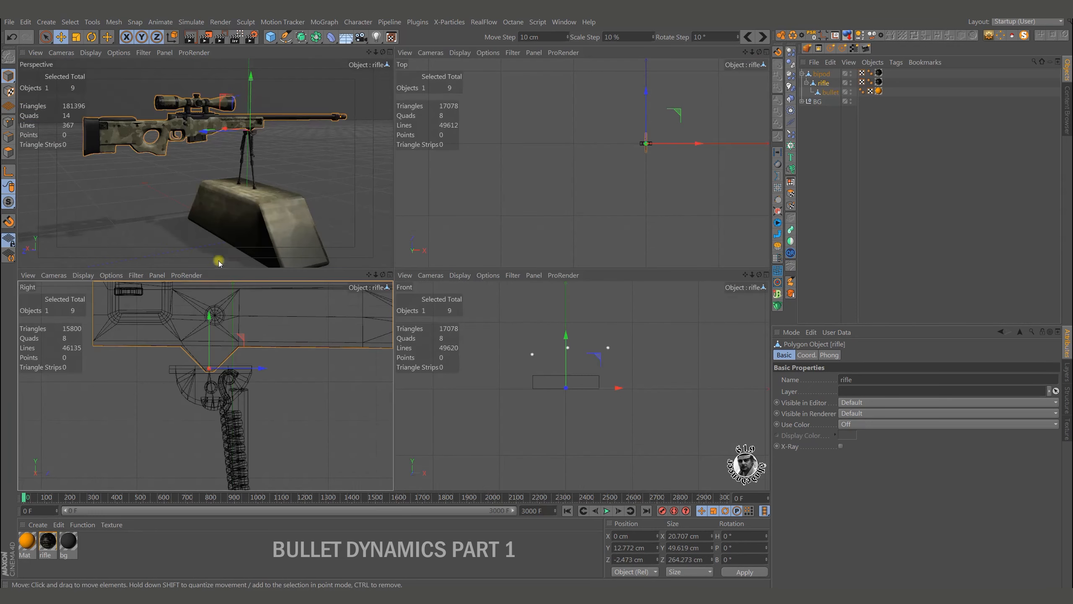
{"action": "middle_click", "coordinate": [218, 259]}
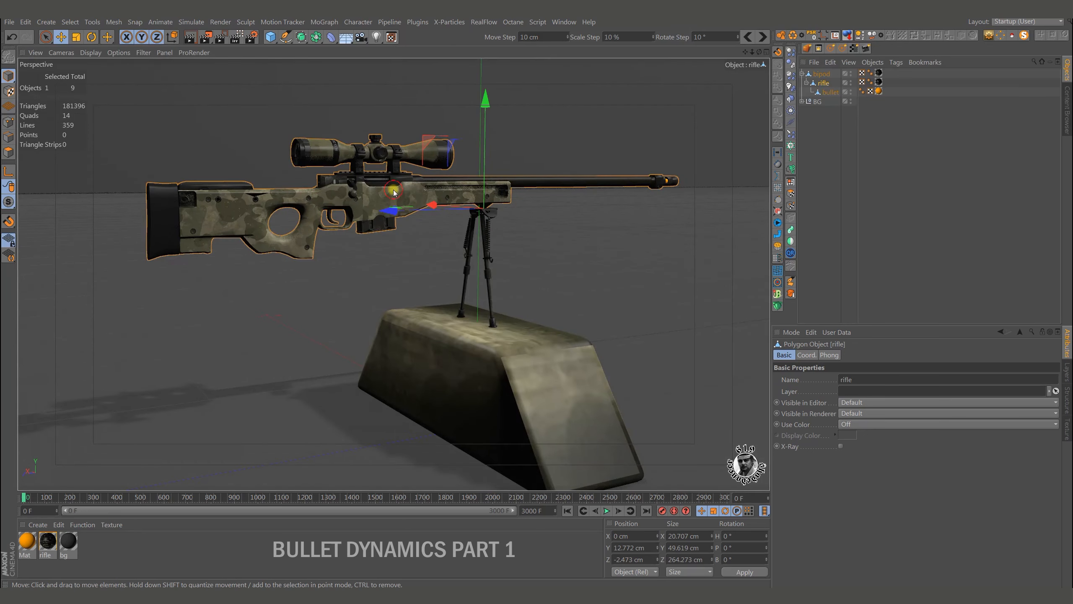
{"action": "key", "text": "r"}
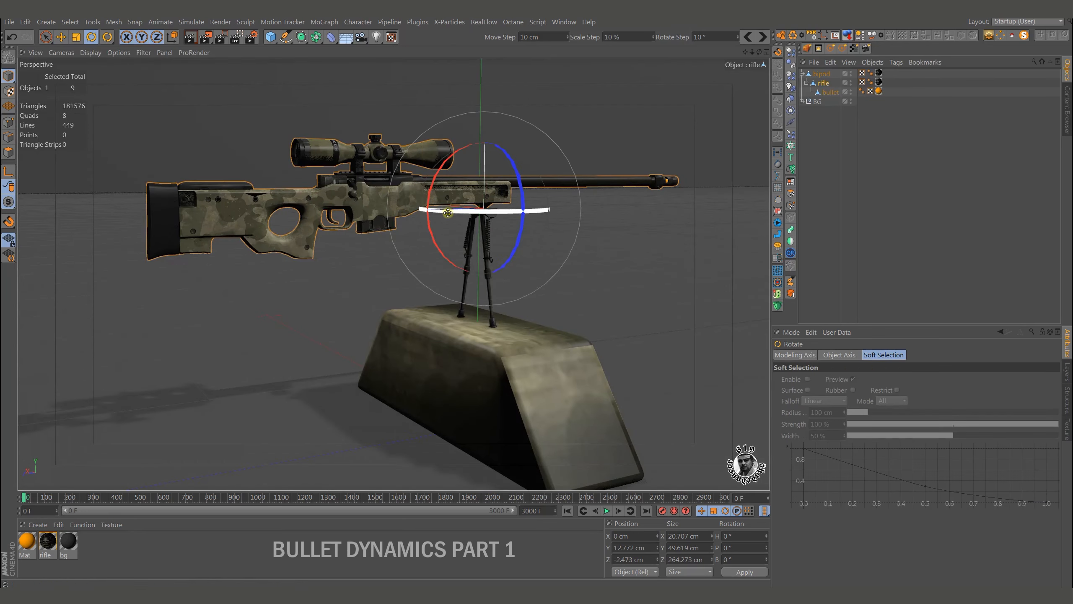
{"action": "left_click_drag", "start_coordinate": [448, 211], "coordinate": [433, 191]}
{"action": "key", "text": "ctrl+z"}
{"action": "left_click_drag", "start_coordinate": [524, 190], "coordinate": [512, 169]}
{"action": "key", "text": "ctrl+z"}
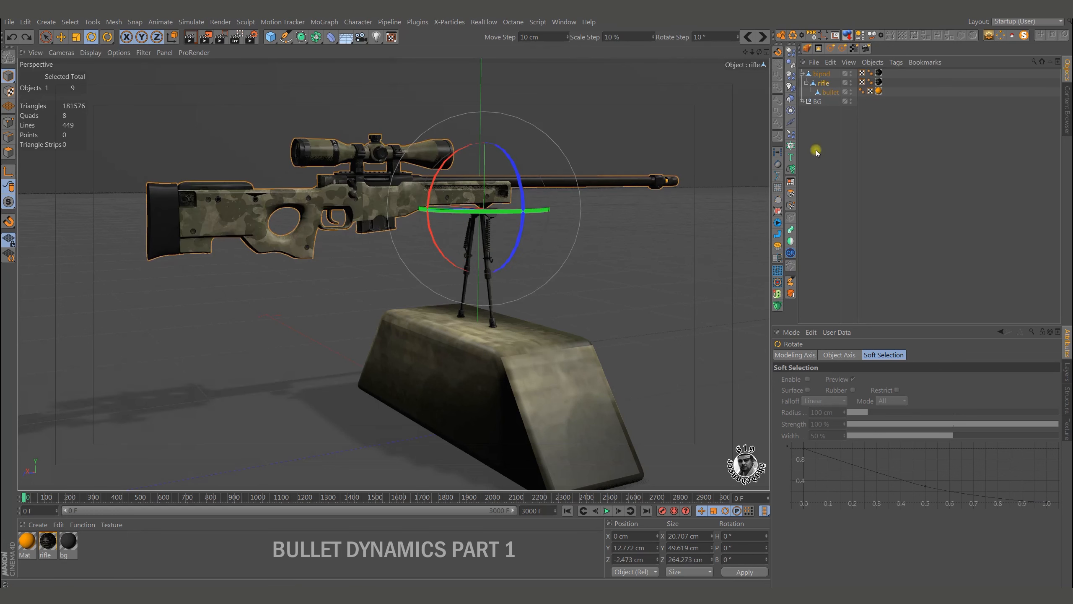
- Add a Protection tag to the rifle and limit its rotation to ±45° heading, ±10° pitch and 0° bank
{"action": "right_click", "coordinate": [826, 88]}
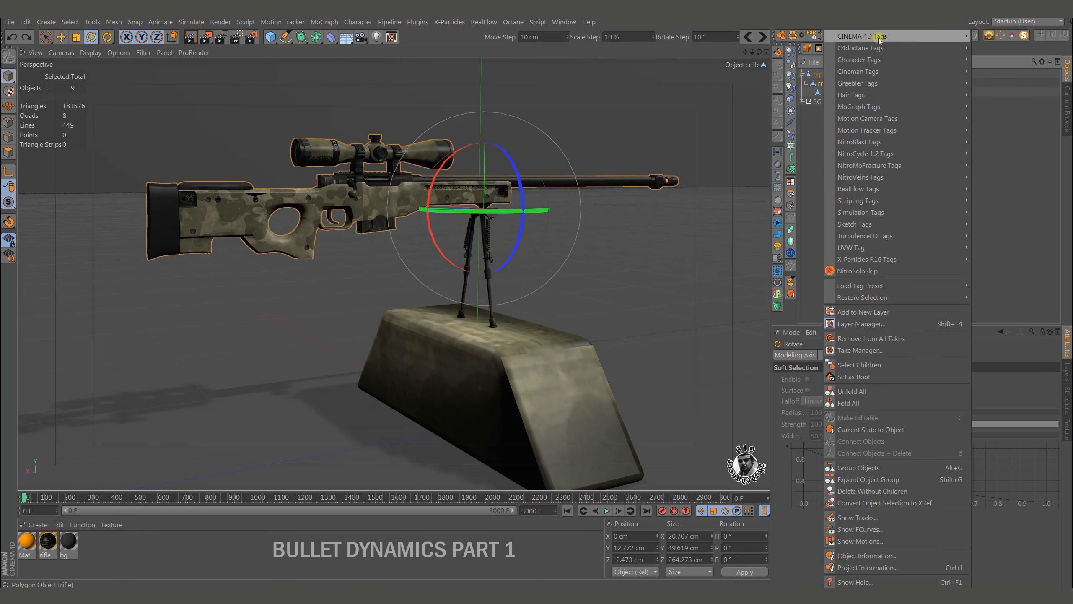
{"action": "mouse_move", "coordinate": [942, 36]}
{"action": "left_click", "coordinate": [986, 224]}
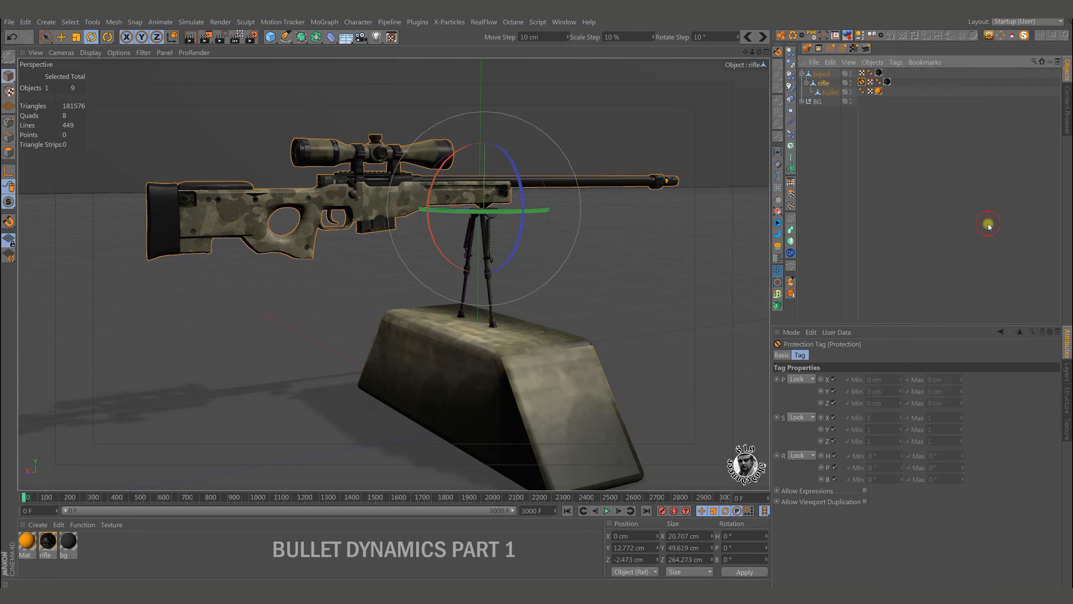
{"action": "left_click", "coordinate": [811, 456]}
{"action": "left_click", "coordinate": [809, 490]}
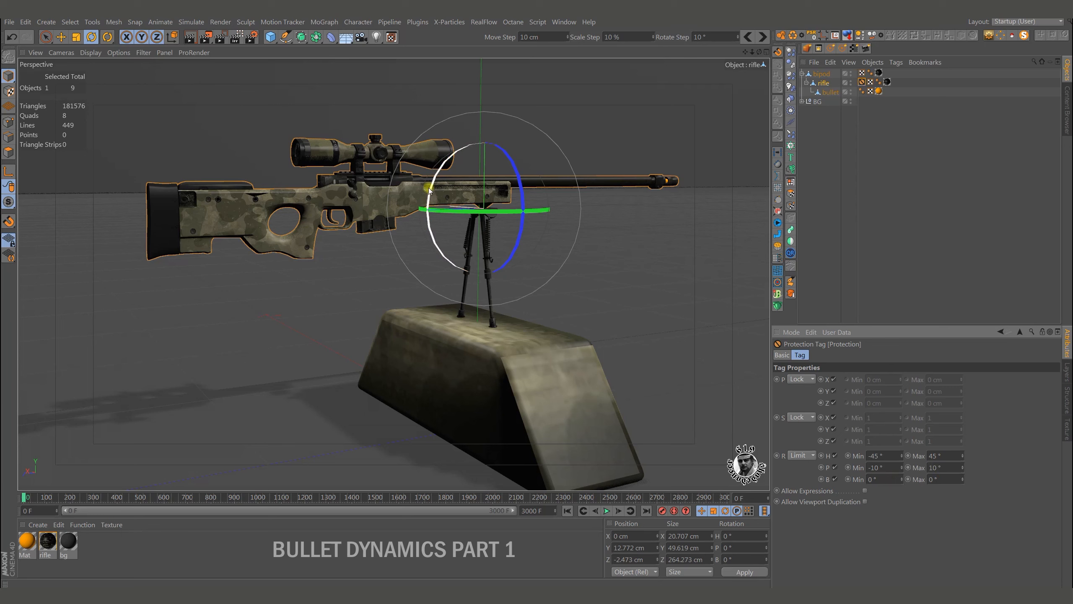
- Test the rifle's pitch and heading limits by rotating it, undoing each rotation
{"action": "mouse_move", "coordinate": [430, 193]}
{"action": "left_mouse_down"}
{"action": "mouse_move", "coordinate": [438, 167]}
{"action": "mouse_move", "coordinate": [428, 220]}
{"action": "mouse_move", "coordinate": [438, 168]}
{"action": "mouse_move", "coordinate": [439, 178]}
{"action": "left_mouse_up"}
{"action": "key", "text": "ctrl+z"}
{"action": "left_click_drag", "start_coordinate": [464, 213], "coordinate": [524, 212]}
{"action": "key", "text": "ctrl+z"}
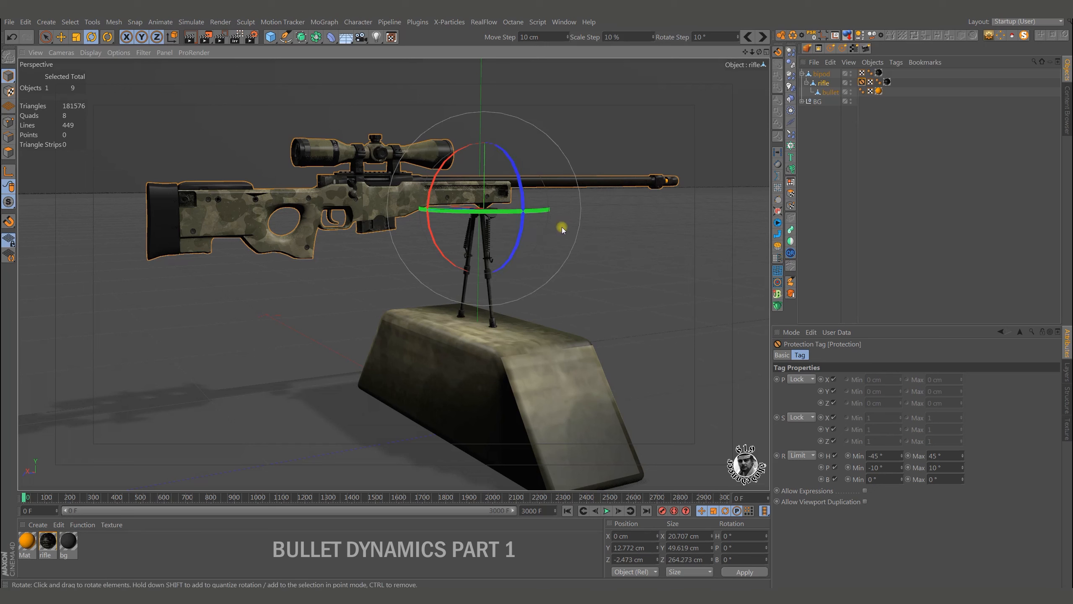
{"action": "key", "text": "e"}
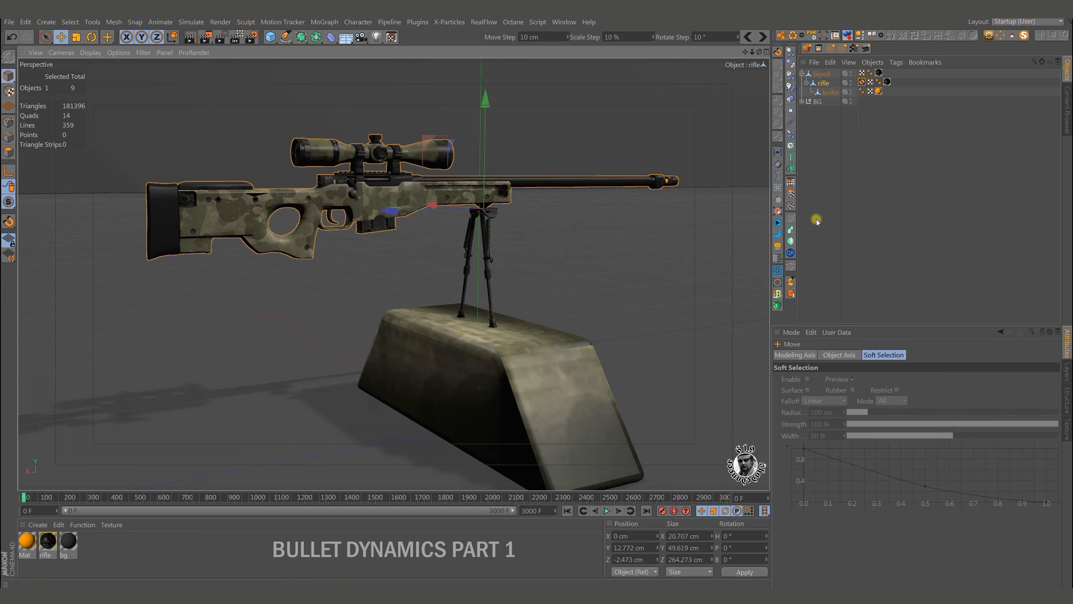
- Create a camera from a wider, angled view of the rifle, name it mainCAM and look through it
{"action": "right_click_drag", "start_coordinate": [488, 239], "coordinate": [441, 253], "text": "alt"}
{"action": "left_click_drag", "start_coordinate": [477, 249], "coordinate": [412, 278], "text": "alt"}
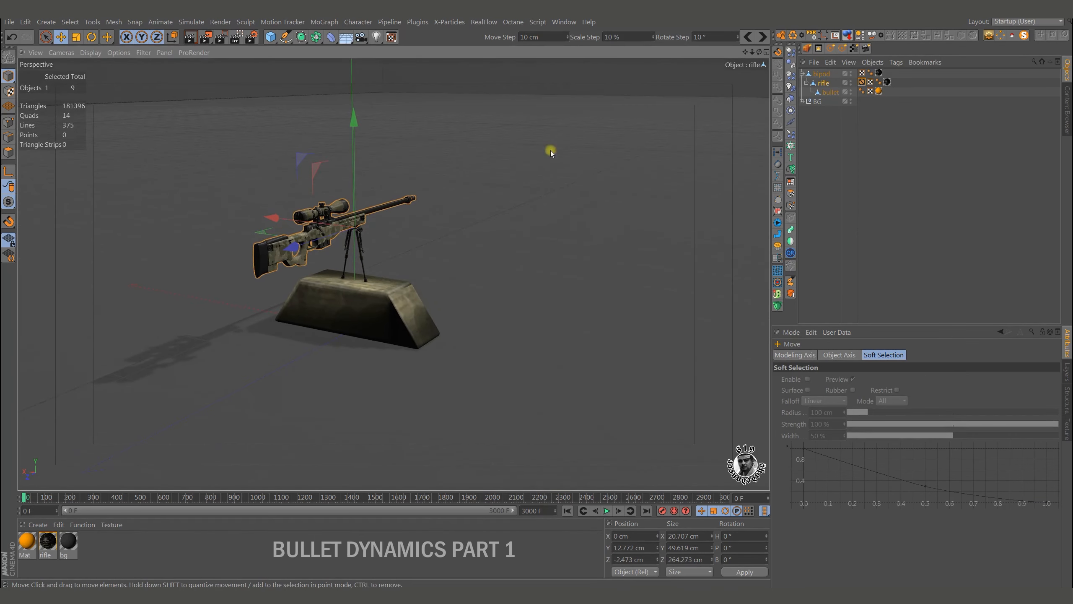
{"action": "left_click", "coordinate": [360, 36]}
{"action": "left_click", "coordinate": [829, 76]}
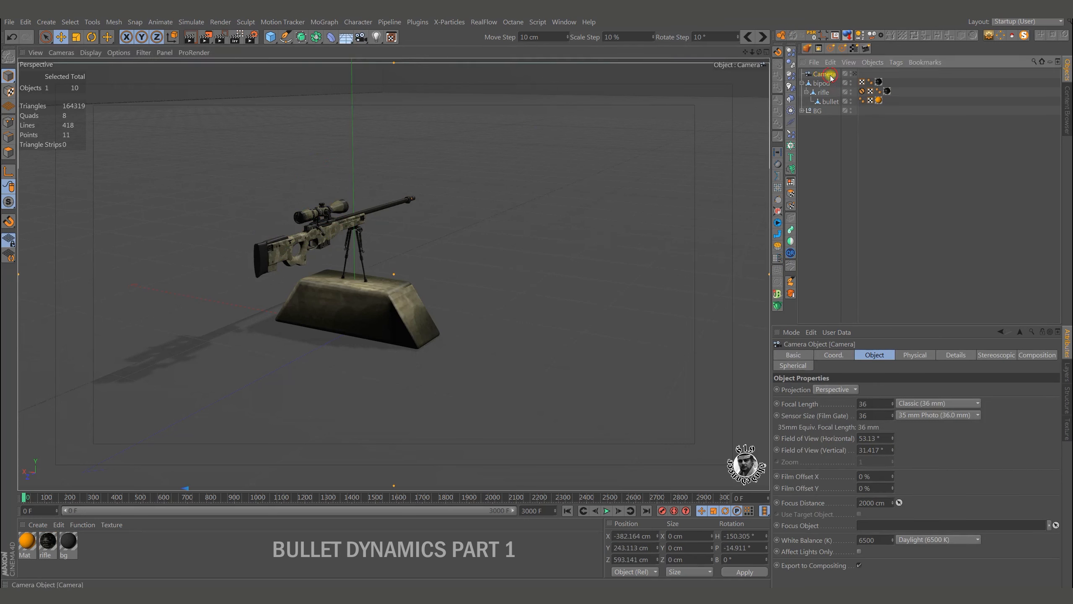
{"action": "double_click", "coordinate": [829, 75]}
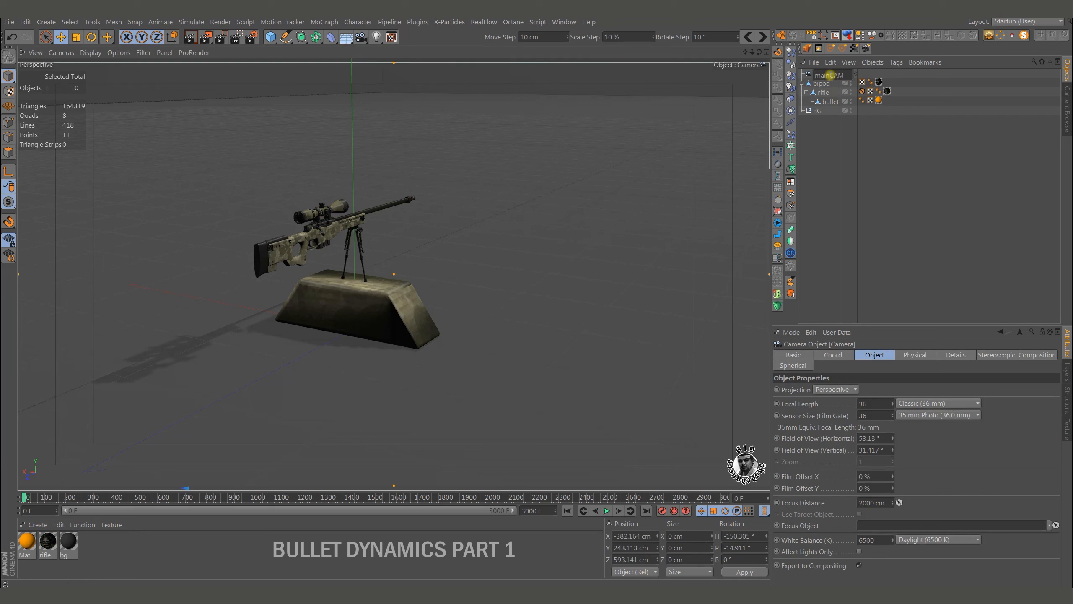
{"action": "key", "text": "Return"}
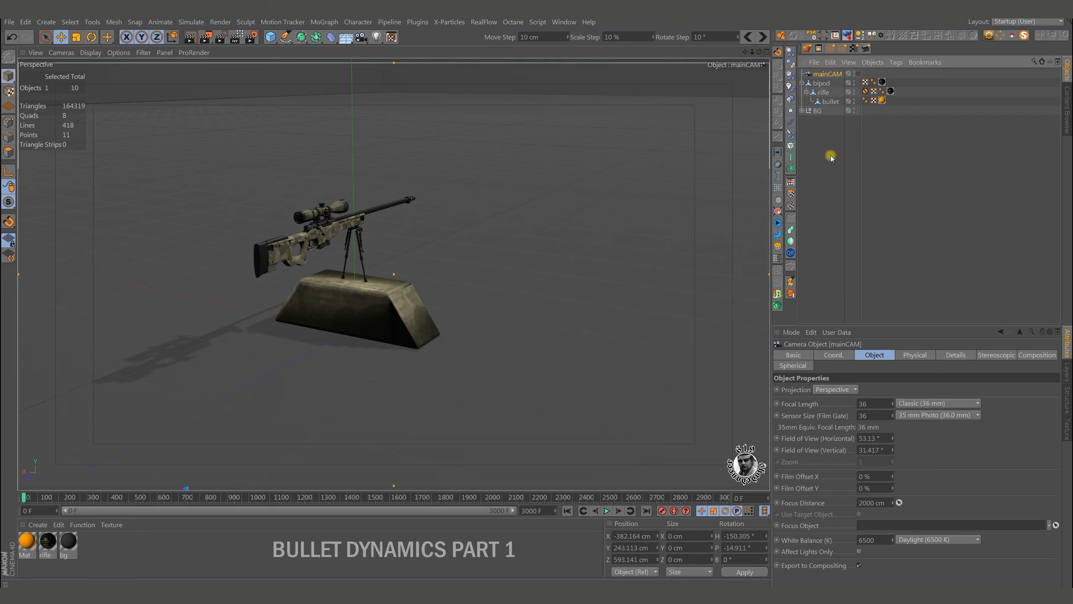
{"action": "left_click", "coordinate": [858, 75]}
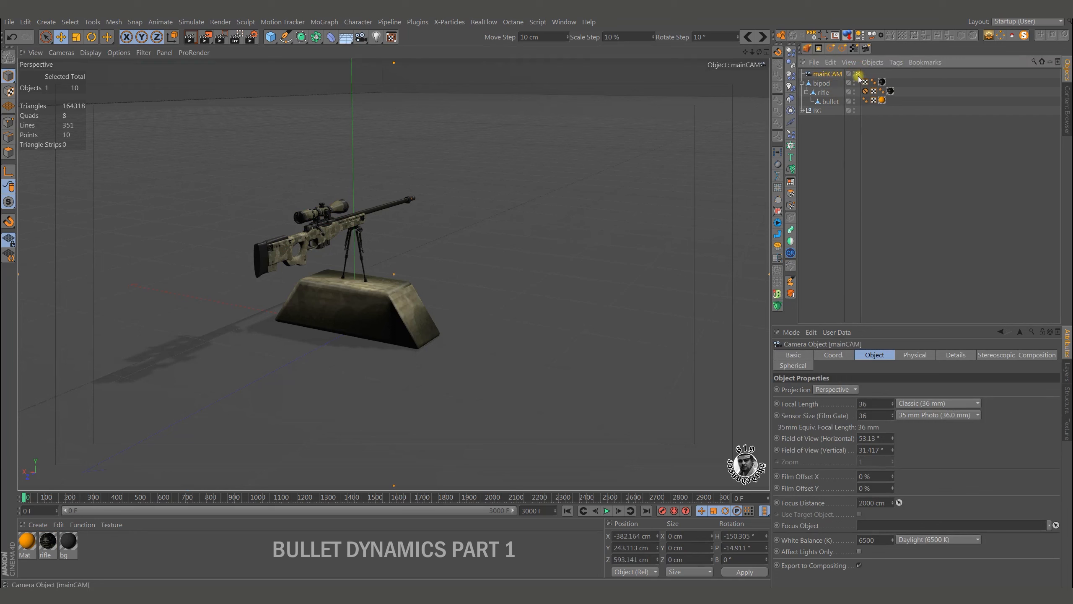
- Add a tube with -Z orientation, 50 cm inner radius, 55 cm outer radius and 5 cm height
{"action": "left_click", "coordinate": [270, 37]}
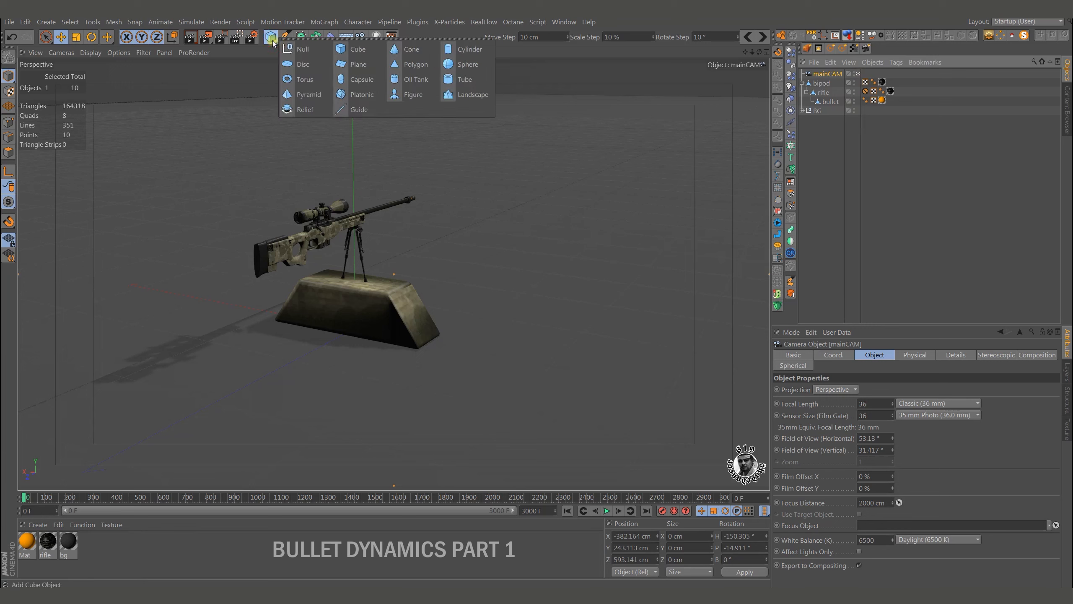
{"action": "left_click", "coordinate": [455, 80]}
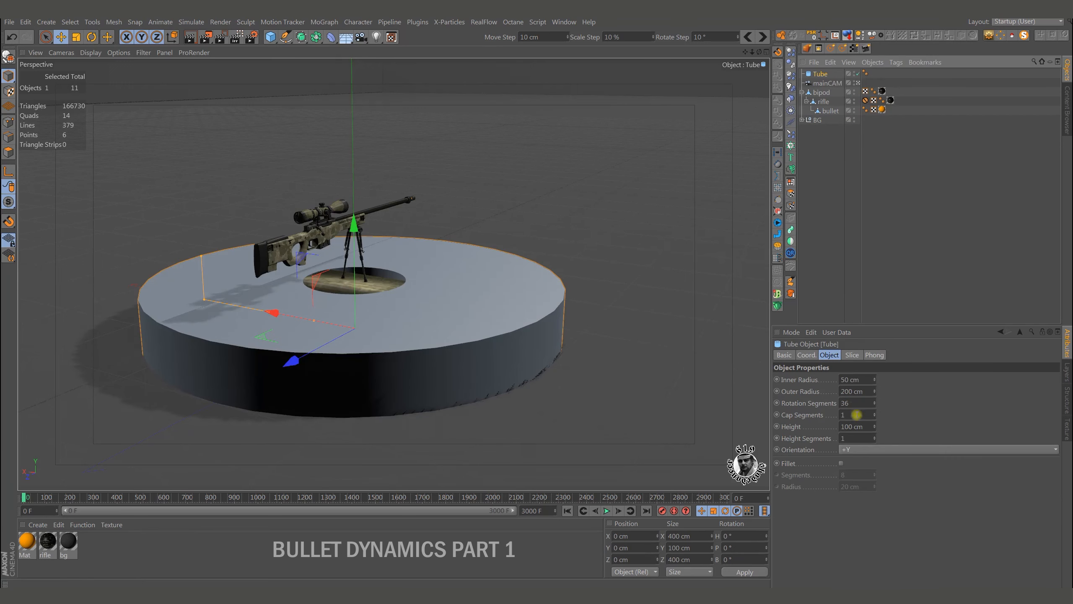
{"action": "left_click", "coordinate": [871, 450]}
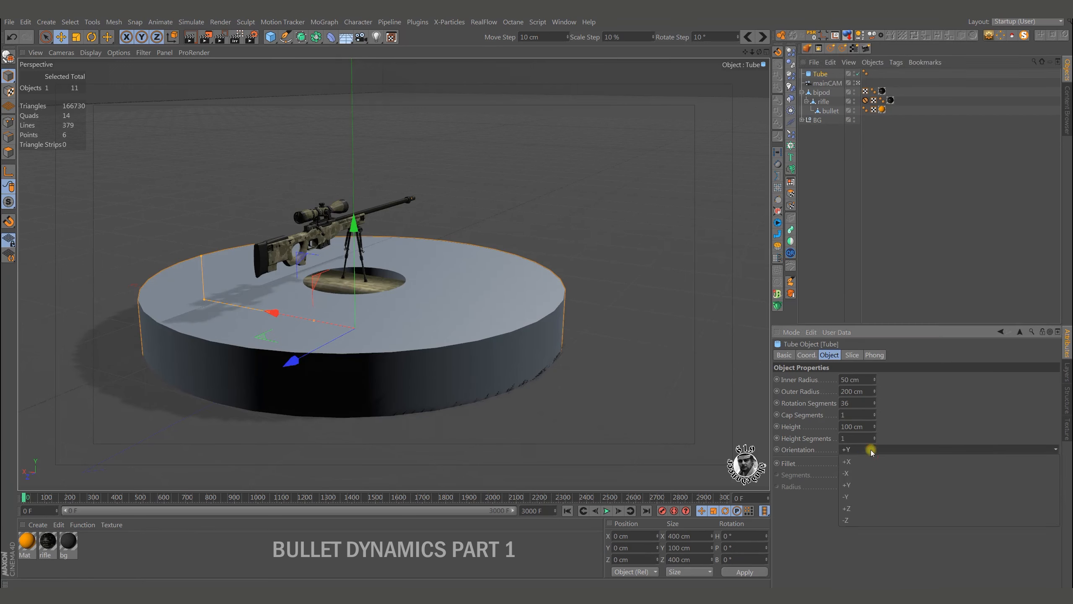
{"action": "left_click", "coordinate": [850, 519]}
{"action": "left_click", "coordinate": [868, 391]}
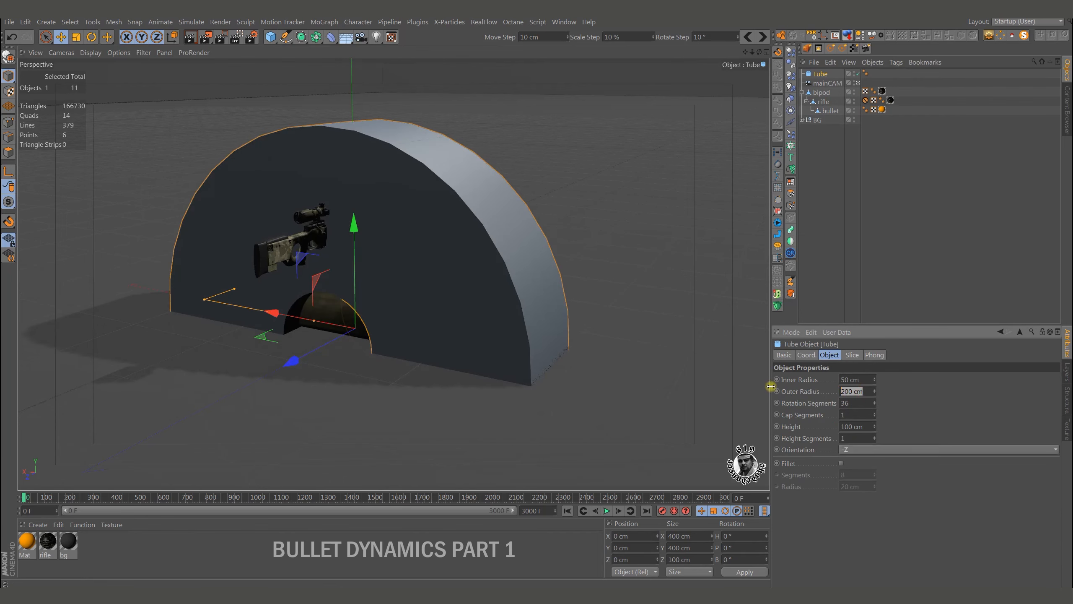
{"action": "type", "text": "55"}
{"action": "left_click", "coordinate": [865, 379]}
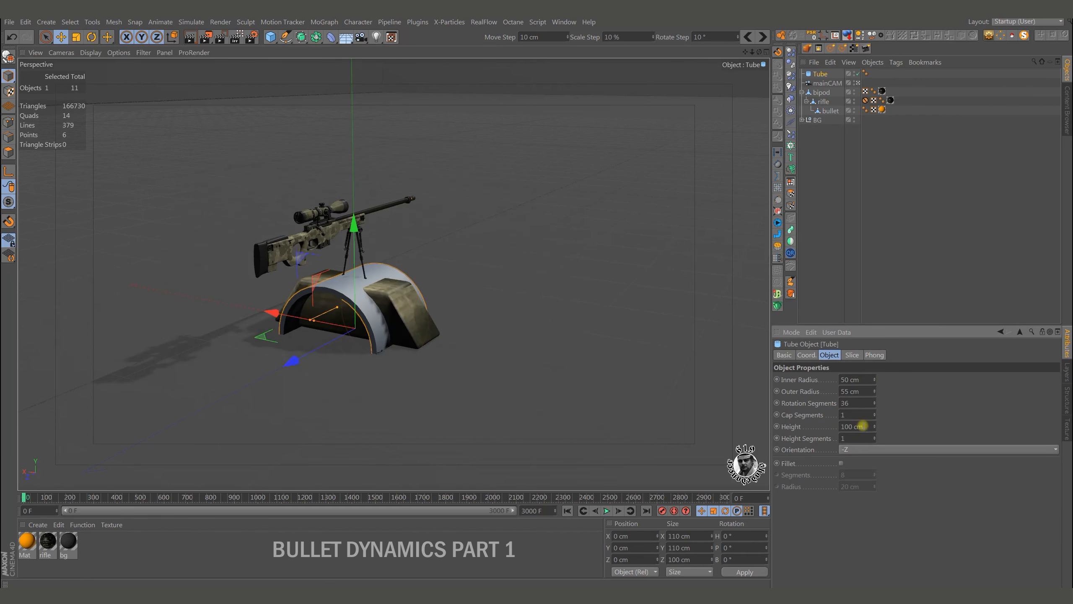
{"action": "left_click", "coordinate": [864, 426]}
{"action": "type", "text": "5"}
{"action": "key", "text": "Return"}
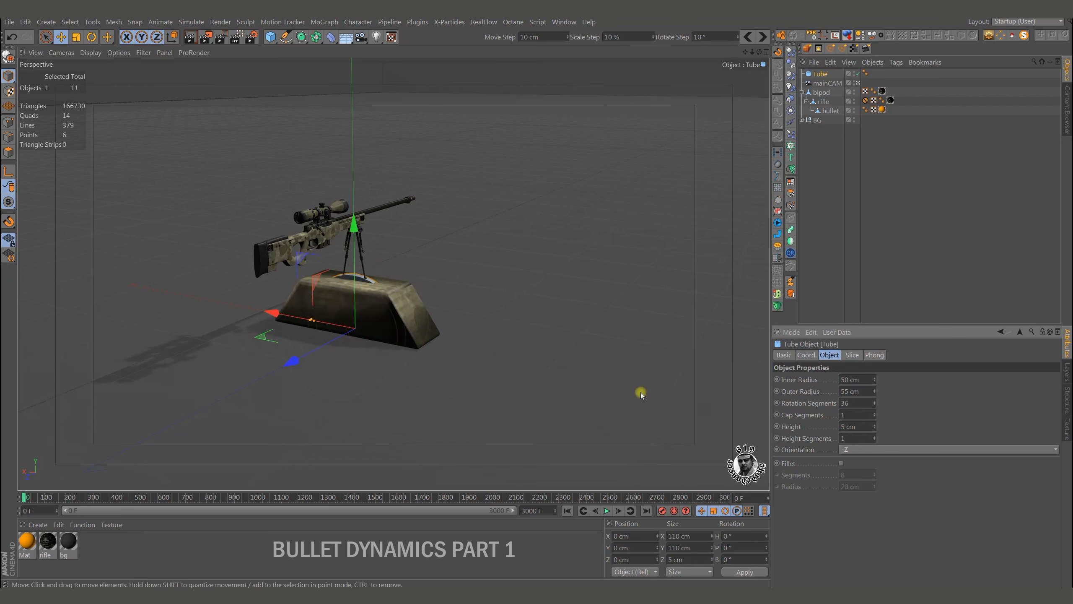
- Make the tube editable, then parent it to mainCAM and reset its transform to zero
{"action": "left_click_drag", "start_coordinate": [298, 321], "coordinate": [533, 178]}
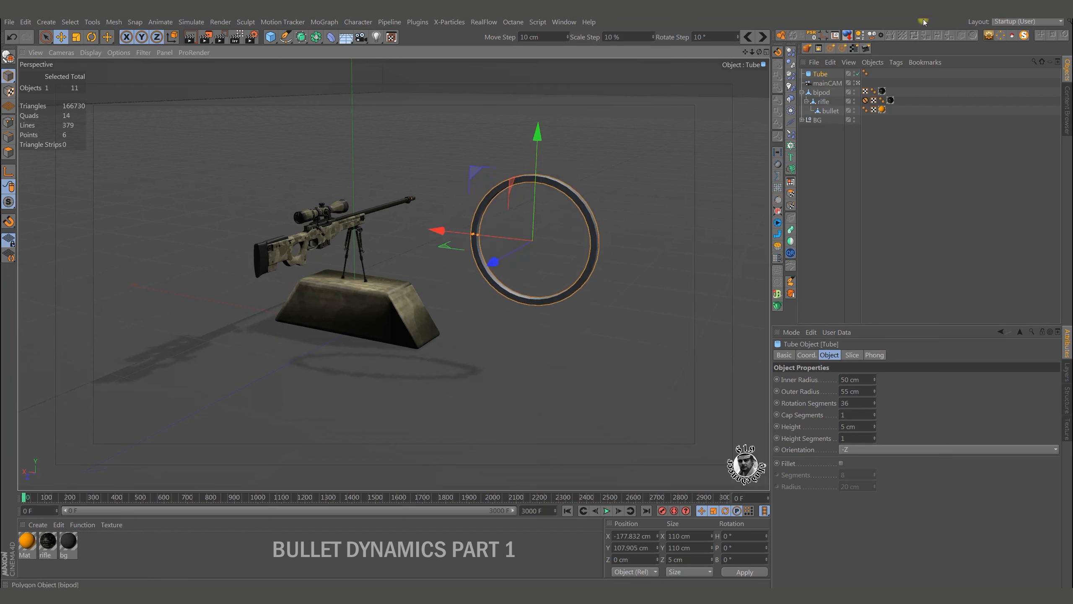
{"action": "left_click", "coordinate": [825, 74]}
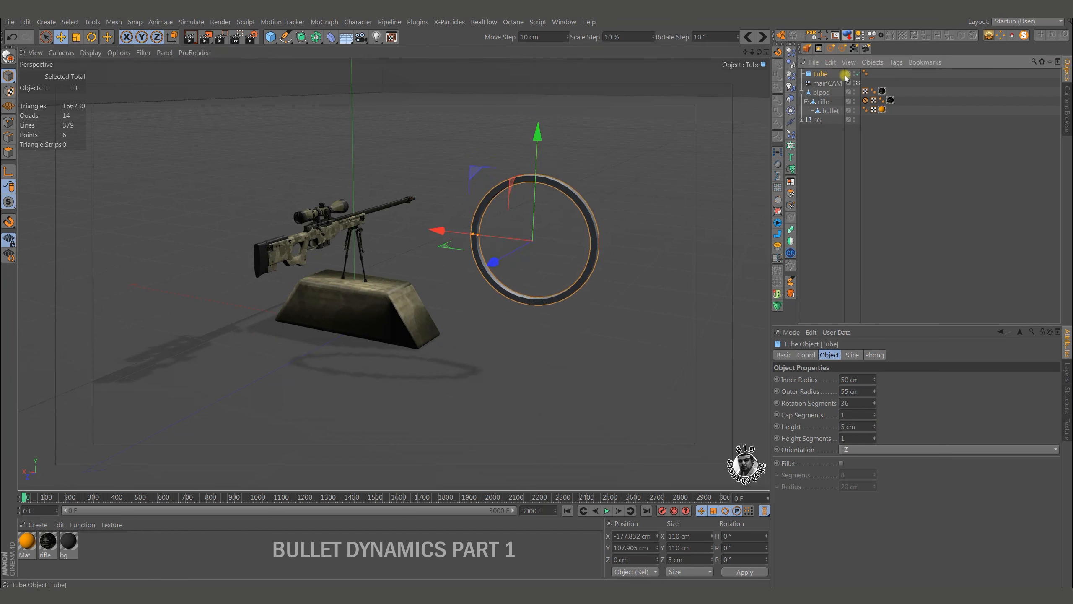
{"action": "key", "text": "c"}
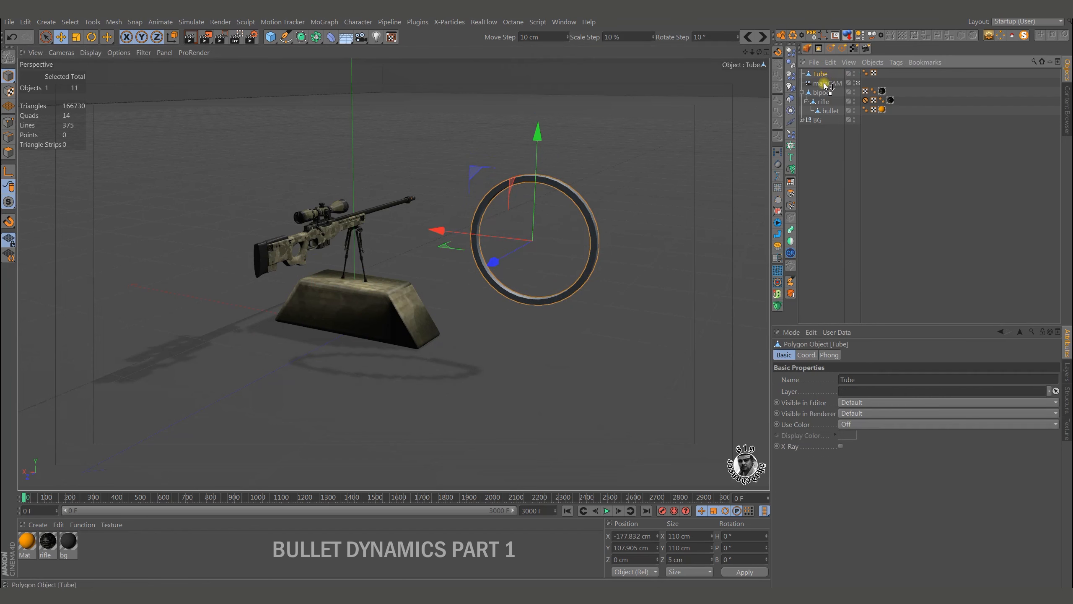
{"action": "left_click_drag", "start_coordinate": [826, 86], "coordinate": [826, 84]}
{"action": "left_click", "coordinate": [811, 35]}
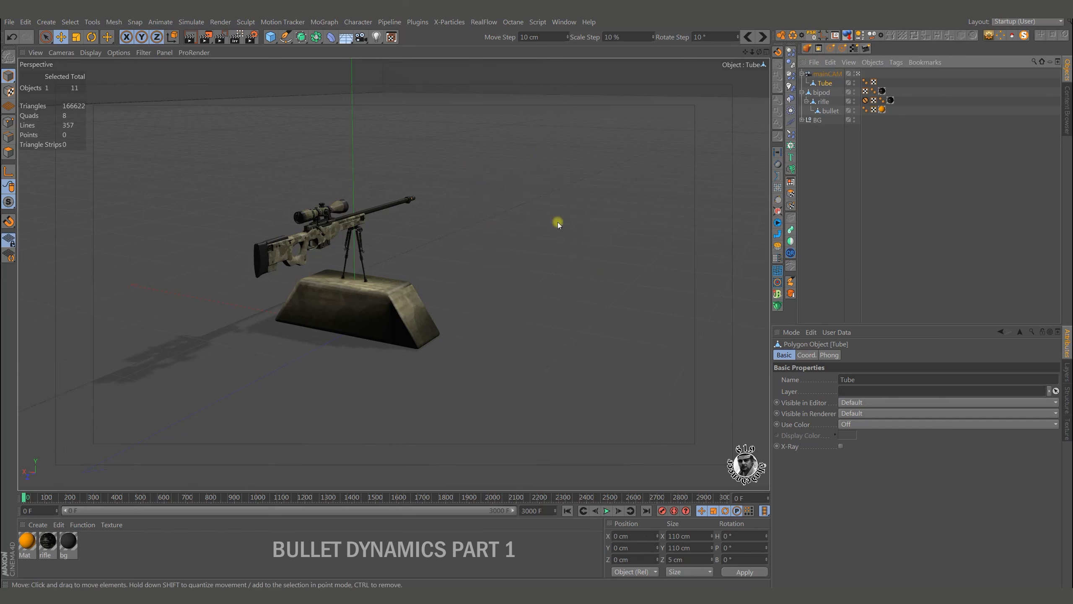
- Place the tube in front of mainCAM and beside the rifle, at about X 128, Y -12 and Z 457 cm
{"action": "middle_click", "coordinate": [462, 255]}
{"action": "middle_click", "coordinate": [596, 140]}
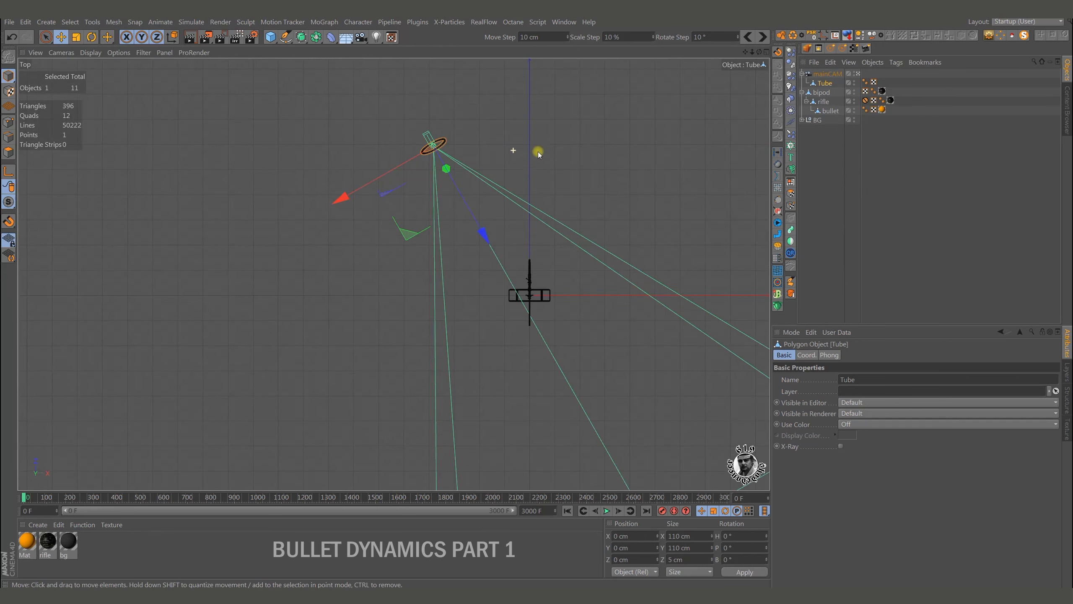
{"action": "left_click_drag", "start_coordinate": [482, 236], "coordinate": [543, 334]}
{"action": "middle_click", "coordinate": [602, 175]}
{"action": "middle_click", "coordinate": [325, 204]}
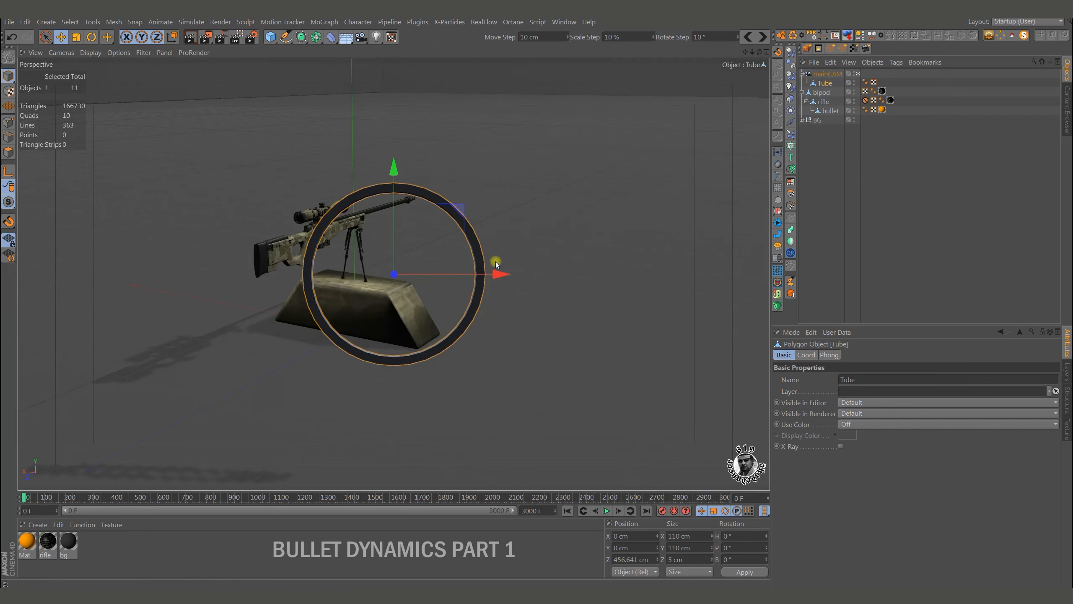
{"action": "left_click_drag", "start_coordinate": [499, 275], "coordinate": [708, 302]}
{"action": "left_click_drag", "start_coordinate": [605, 169], "coordinate": [613, 251]}
{"action": "left_click_drag", "start_coordinate": [447, 375], "coordinate": [602, 255], "text": "alt"}
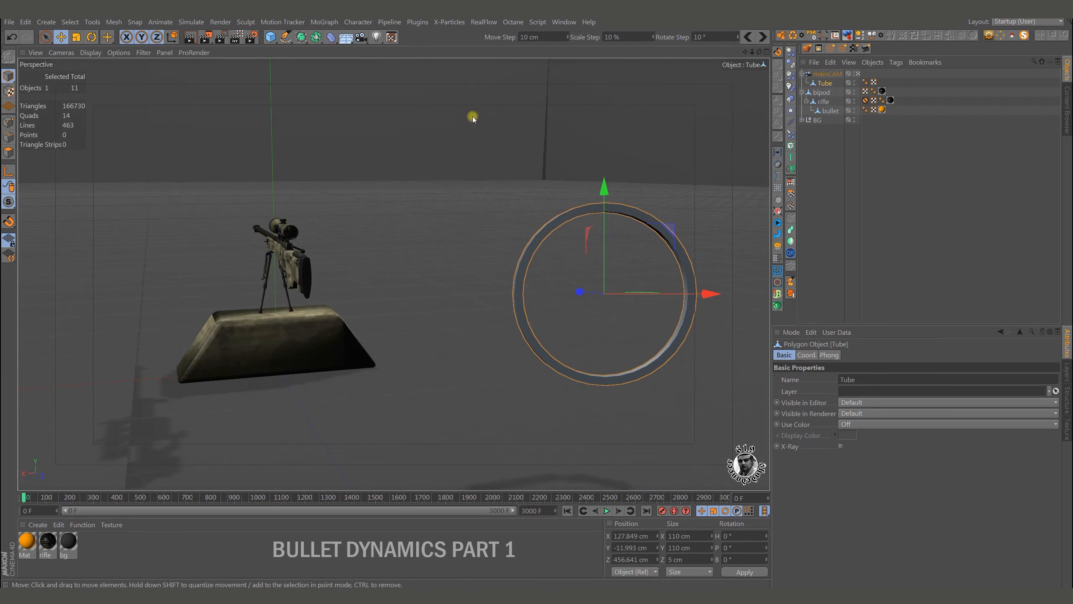
- Add a disc primitive and set its orientation to -Z
{"action": "left_click", "coordinate": [270, 37]}
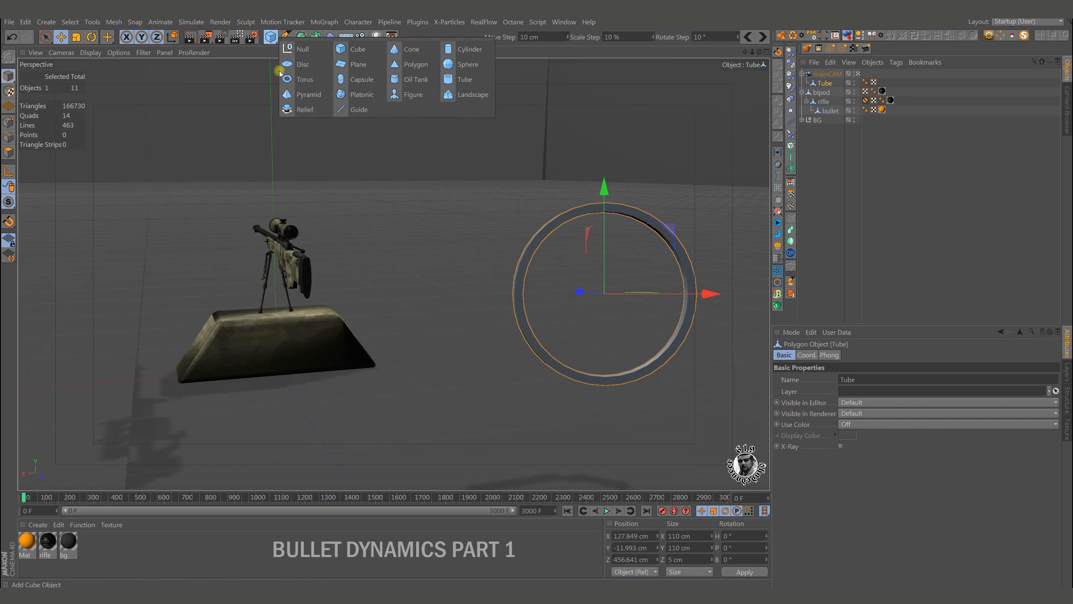
{"action": "left_click", "coordinate": [310, 63]}
{"action": "left_click", "coordinate": [858, 425]}
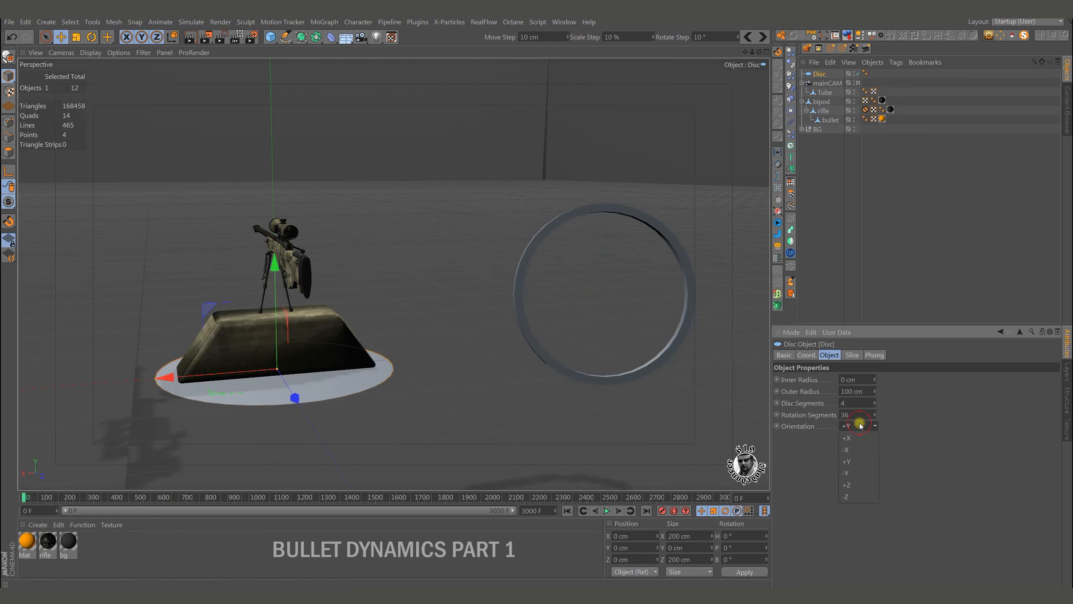
{"action": "left_click", "coordinate": [855, 496]}
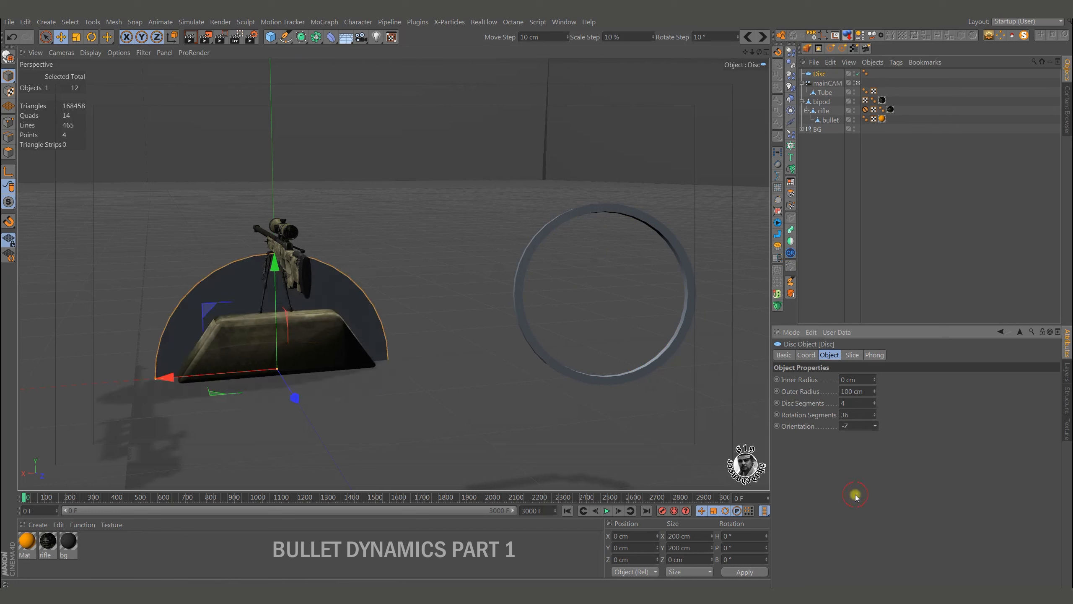
- Set the disc's outer radius to 50 cm and make the disc editable
{"action": "double_click", "coordinate": [864, 391]}
{"action": "type", "text": "50"}
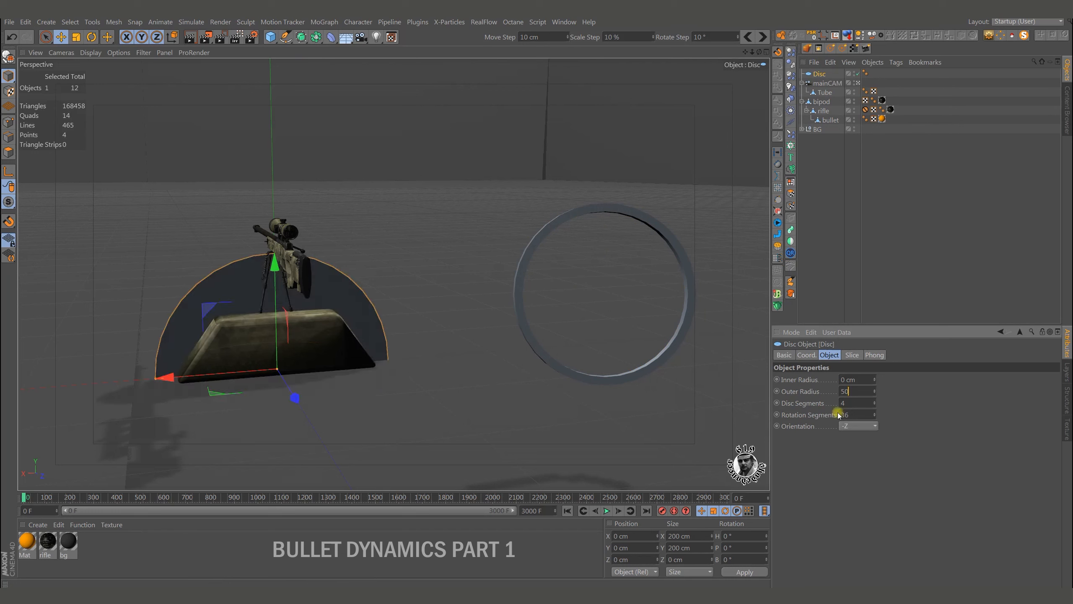
{"action": "left_click", "coordinate": [888, 417]}
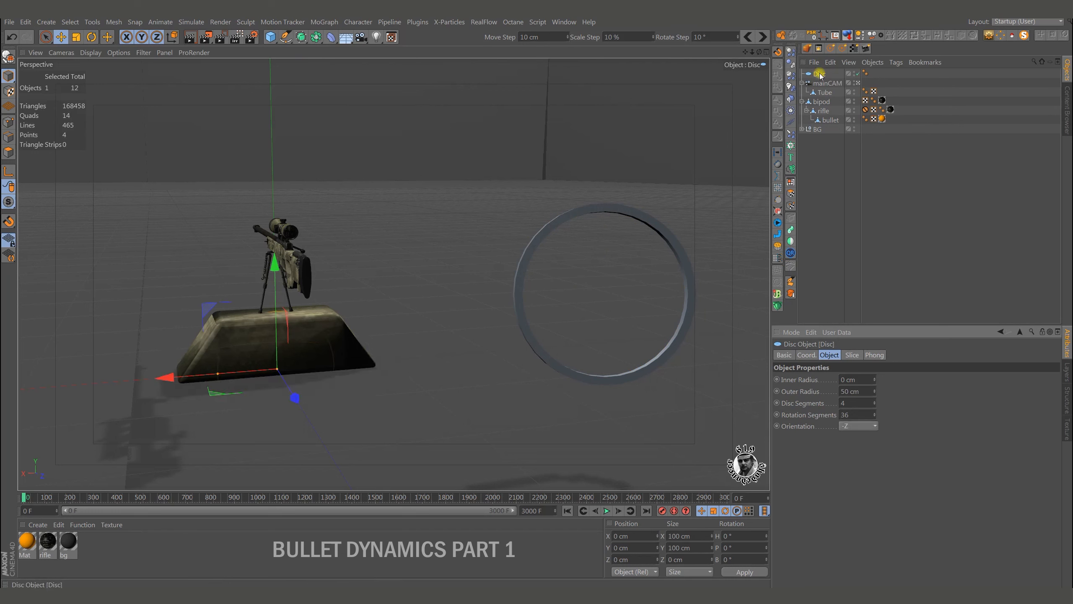
{"action": "key", "text": "c"}
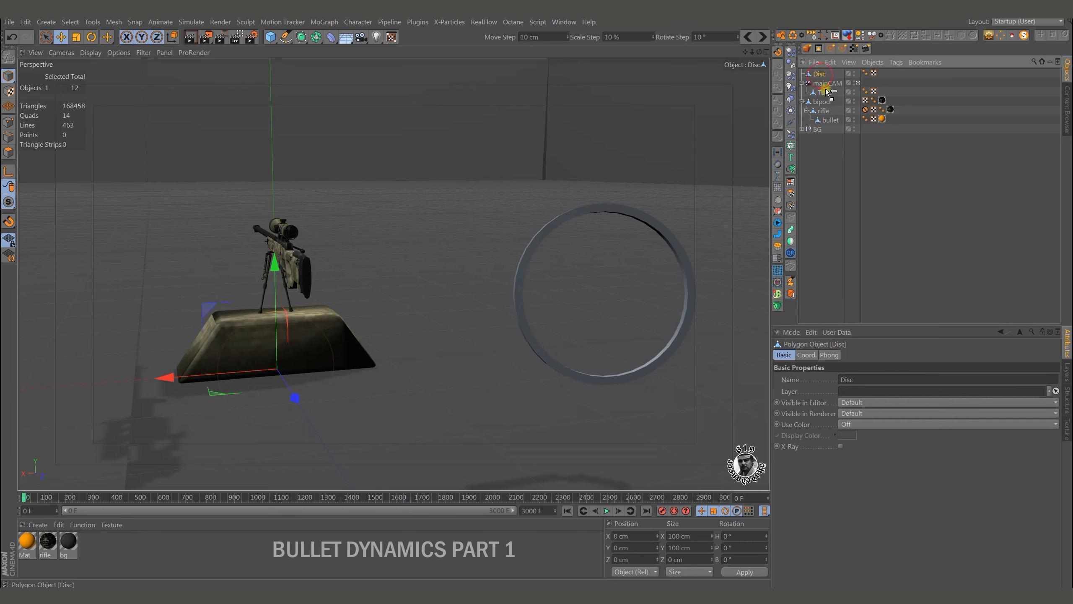
- Parent the disc to the tube and reset its transform to zero, undoing any trial move
{"action": "left_click_drag", "start_coordinate": [826, 93], "coordinate": [826, 92]}
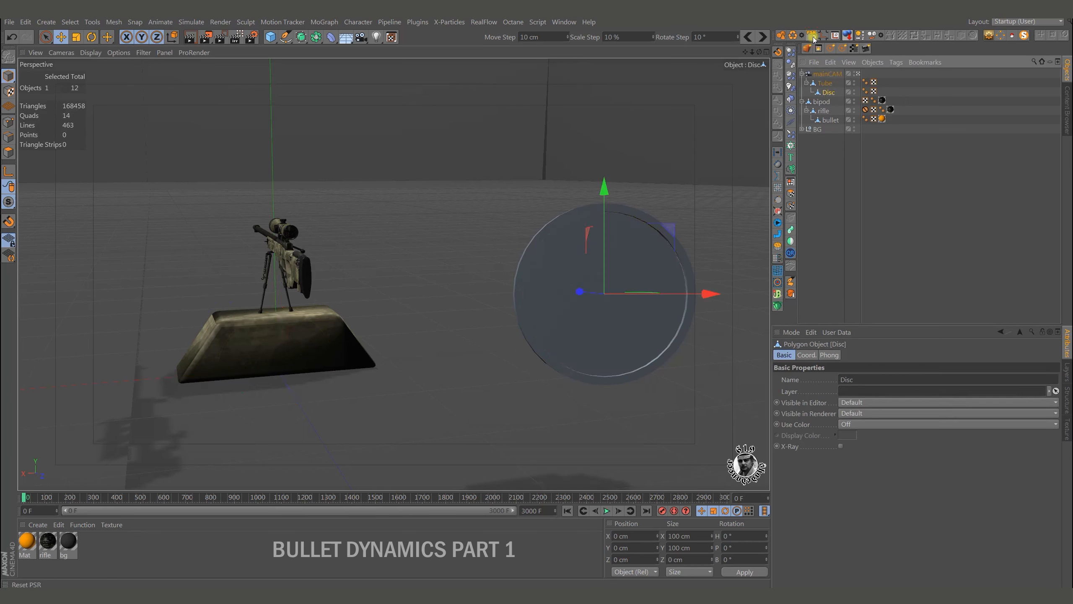
{"action": "mouse_move", "coordinate": [605, 190]}
{"action": "left_mouse_down"}
{"action": "mouse_move", "coordinate": [611, 163]}
{"action": "mouse_move", "coordinate": [611, 182]}
{"action": "left_mouse_up"}
{"action": "key", "text": "ctrl+z"}
- Add a Protection tag to the disc and try to move the disc to test the lock
{"action": "right_click", "coordinate": [827, 94]}
{"action": "mouse_move", "coordinate": [896, 36]}
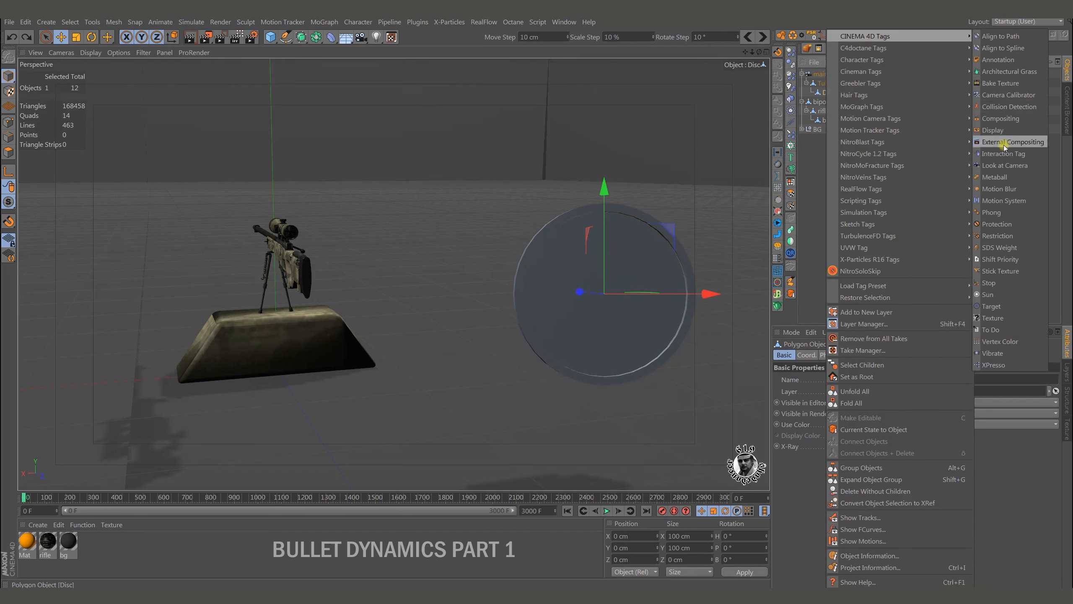
{"action": "left_click", "coordinate": [997, 224]}
{"action": "left_click_drag", "start_coordinate": [624, 292], "coordinate": [616, 293]}
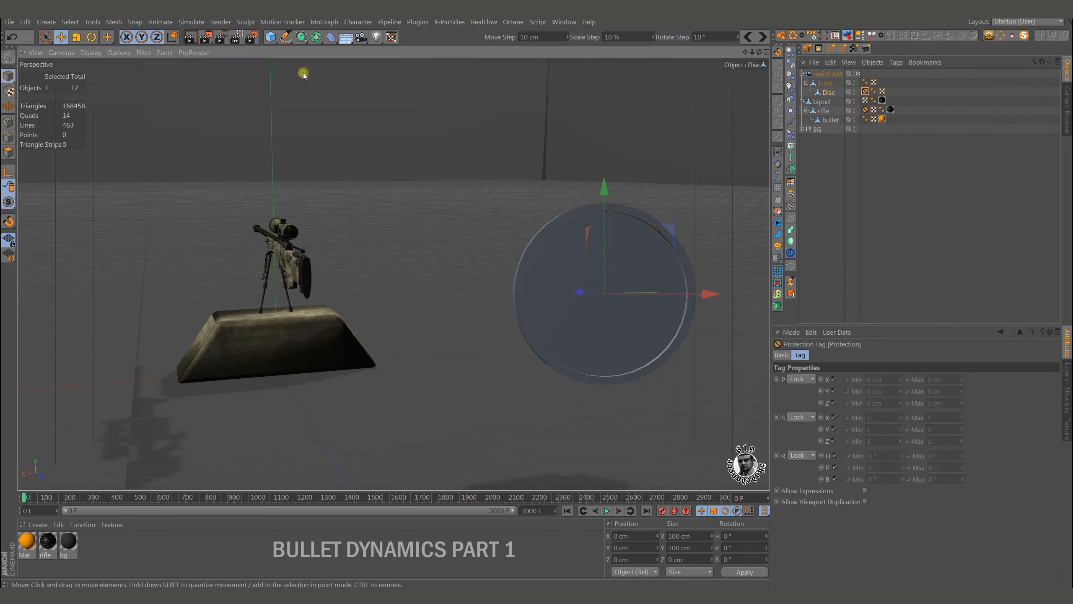
- Add a sphere with a 5 cm radius and 4 segments, and make it editable
{"action": "left_click_drag", "start_coordinate": [273, 40], "coordinate": [467, 77]}
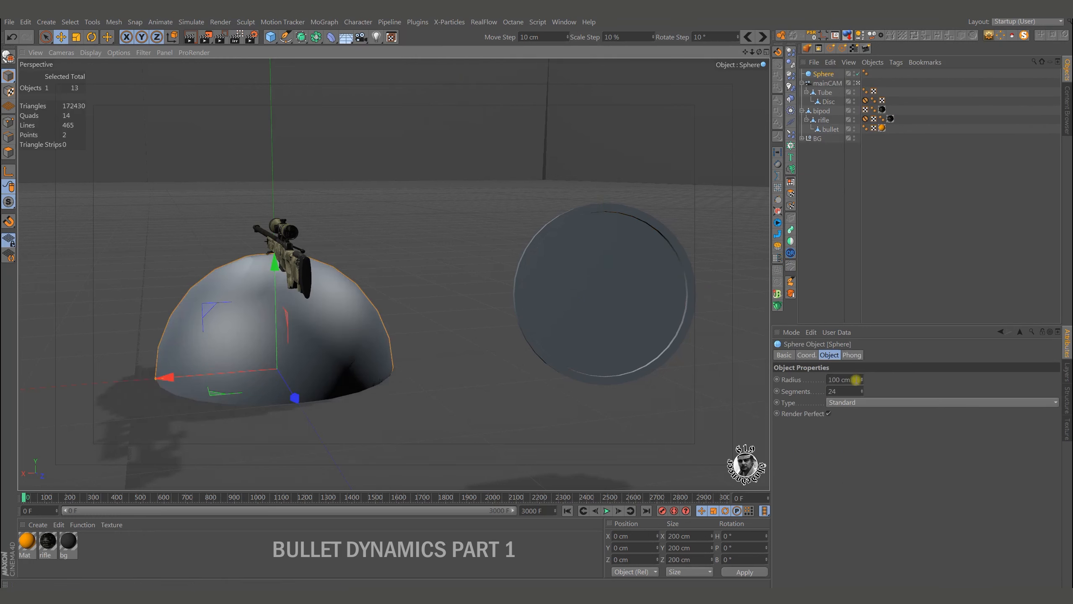
{"action": "double_click", "coordinate": [856, 379]}
{"action": "type", "text": "5"}
{"action": "type", "text": "4"}
{"action": "key", "text": "Return"}
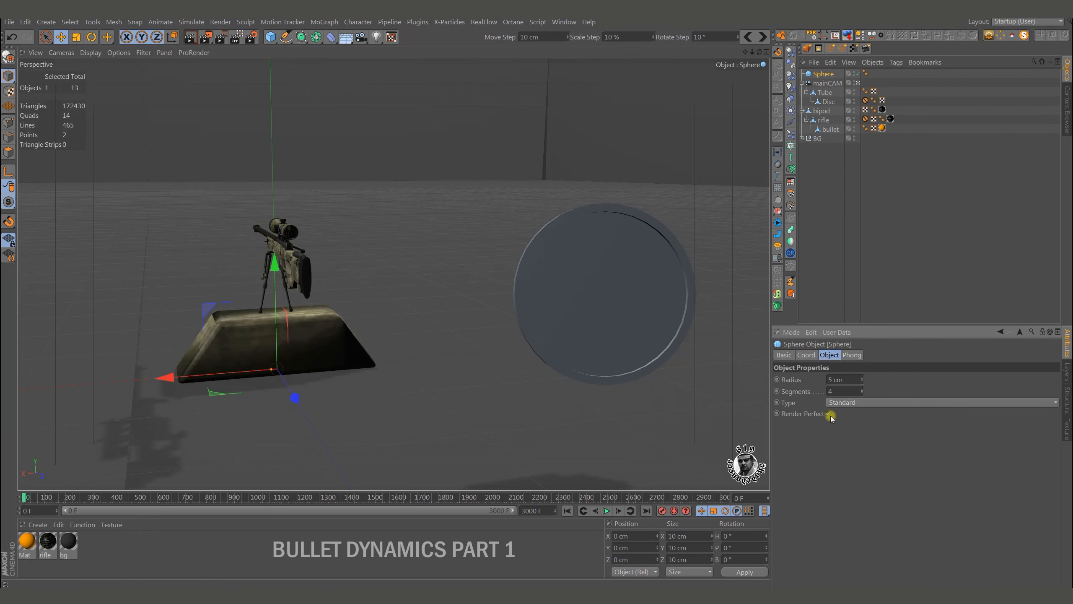
{"action": "left_click", "coordinate": [824, 75]}
{"action": "key", "text": "c"}
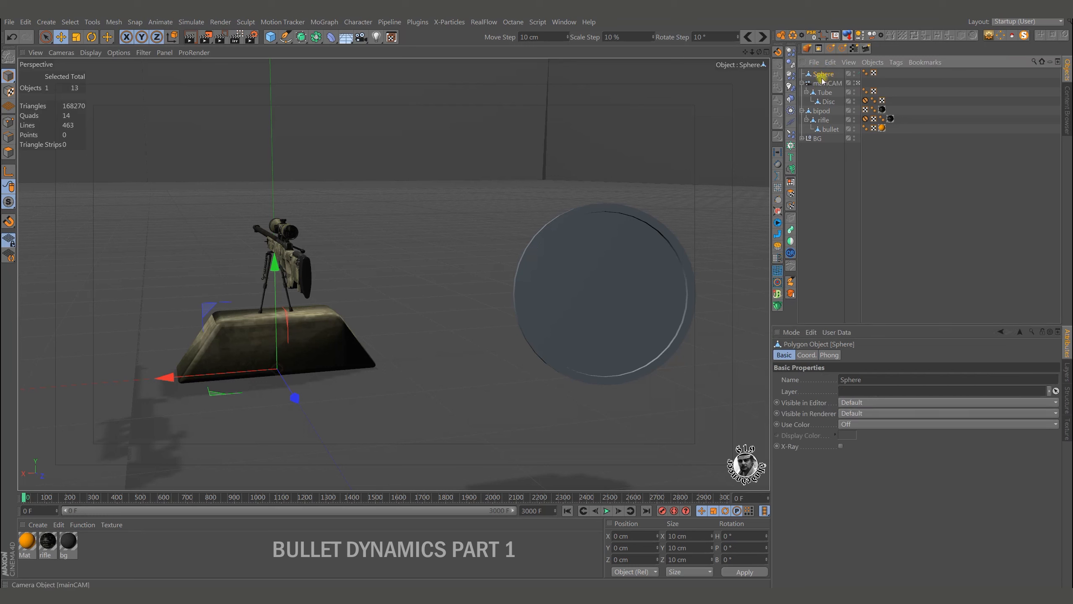
- Parent the sphere to the disc and reset its transform to zero, undoing any trial move
{"action": "left_click_drag", "start_coordinate": [830, 103], "coordinate": [828, 101]}
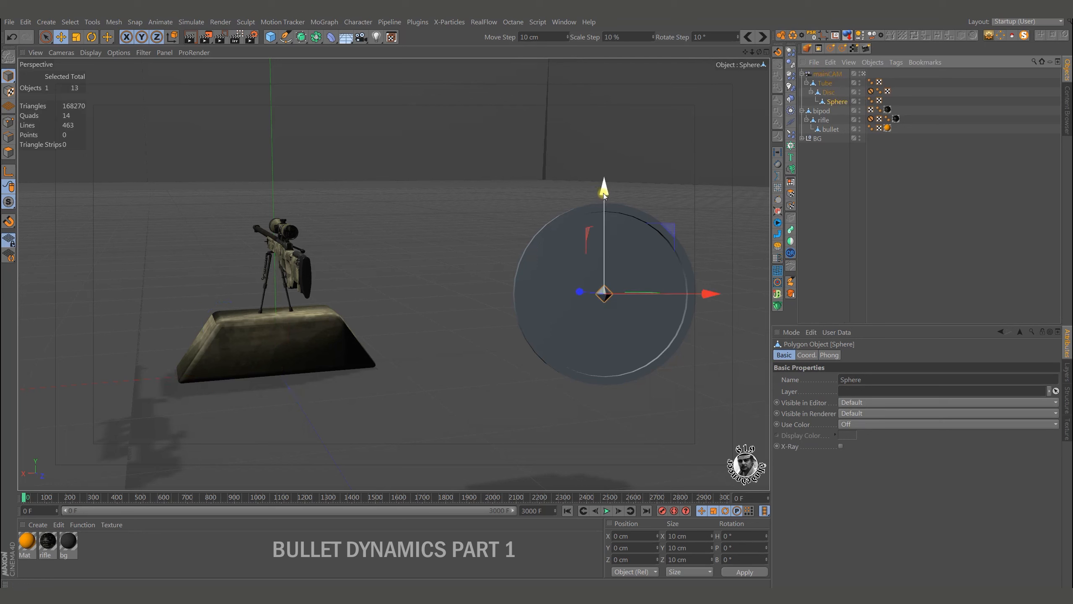
{"action": "left_click_drag", "start_coordinate": [623, 196], "coordinate": [614, 190]}
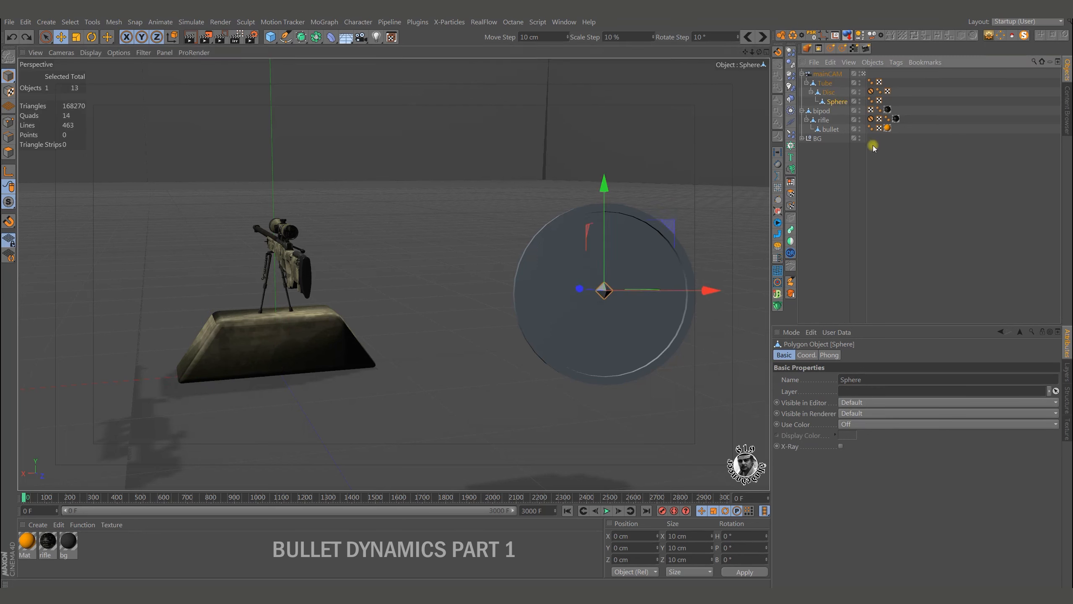
{"action": "key", "text": "ctrl+z"}
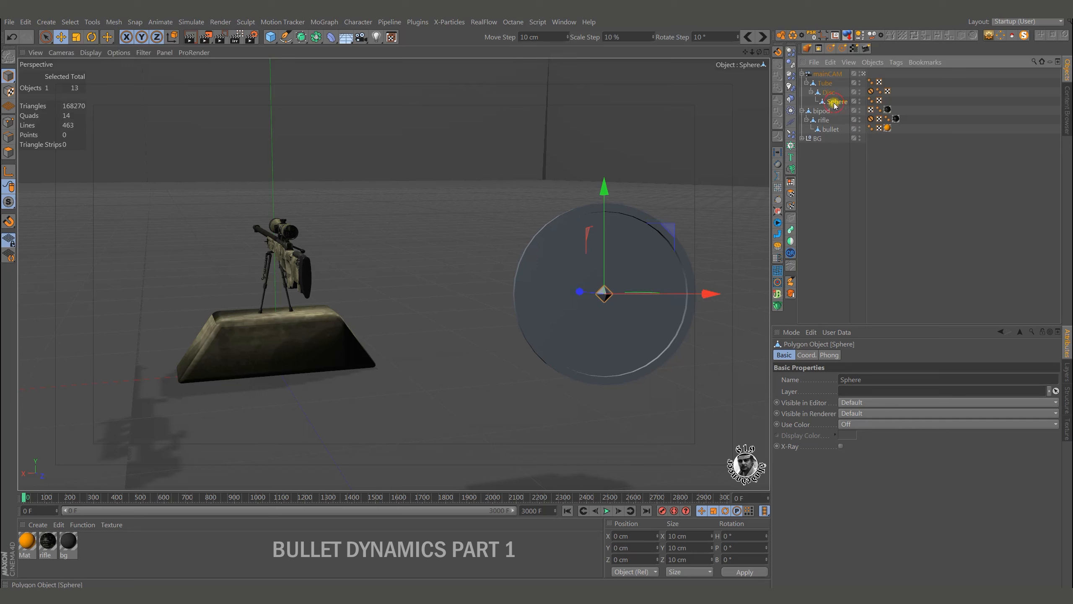
- Rename the sphere under the disc as STICK
{"action": "double_click", "coordinate": [835, 103]}
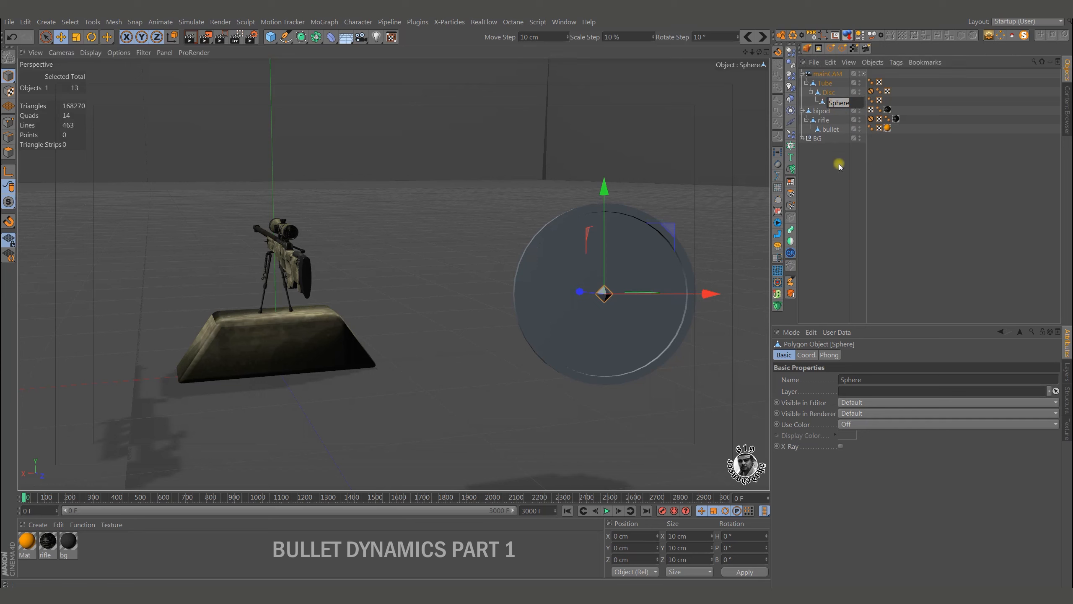
{"action": "type", "text": "STICK"}
{"action": "key", "text": "Return"}
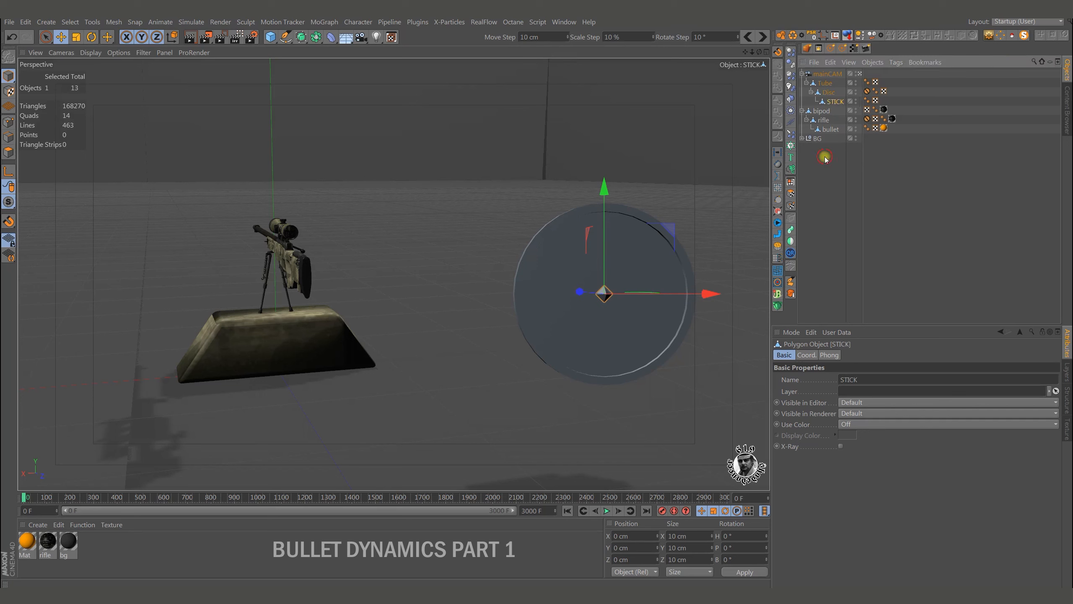
- Add a Protection tag to STICK and set its position mode to Limit
{"action": "right_click", "coordinate": [839, 102]}
{"action": "mouse_move", "coordinate": [900, 38]}
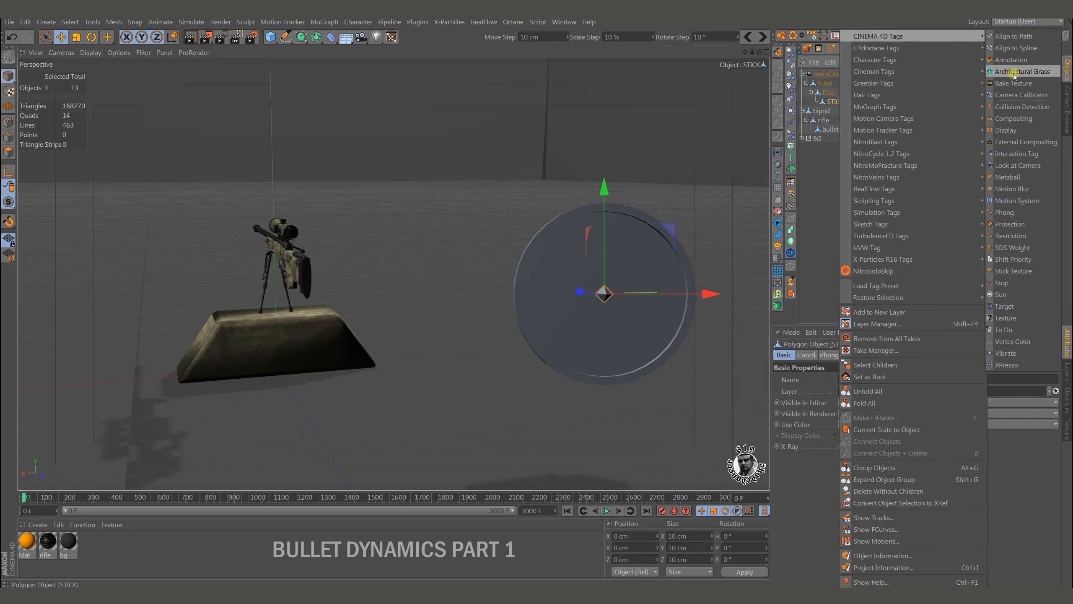
{"action": "left_click", "coordinate": [1023, 224]}
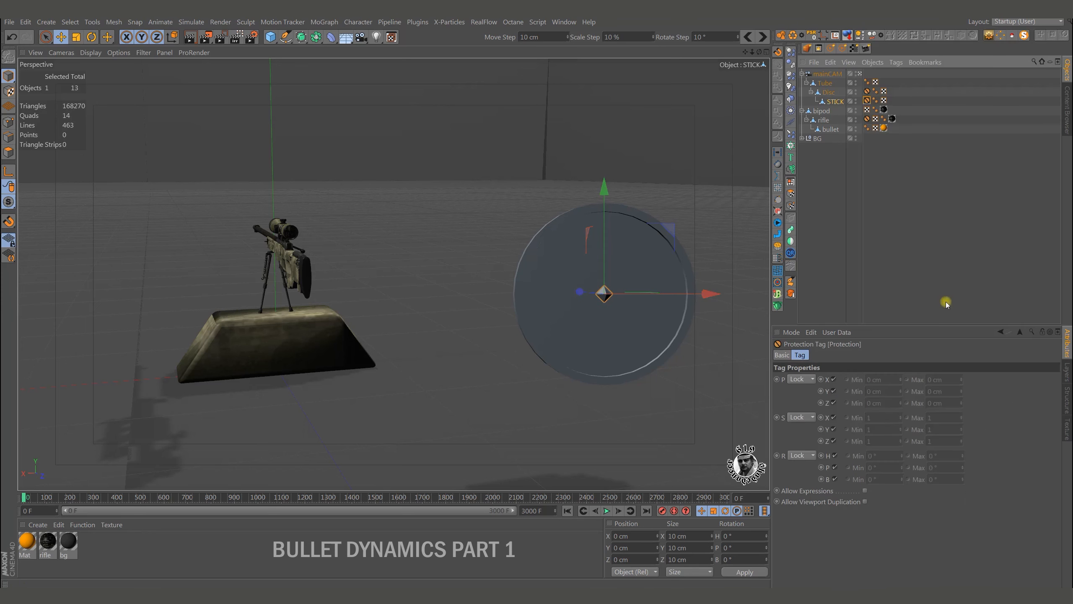
{"action": "left_click", "coordinate": [810, 380]}
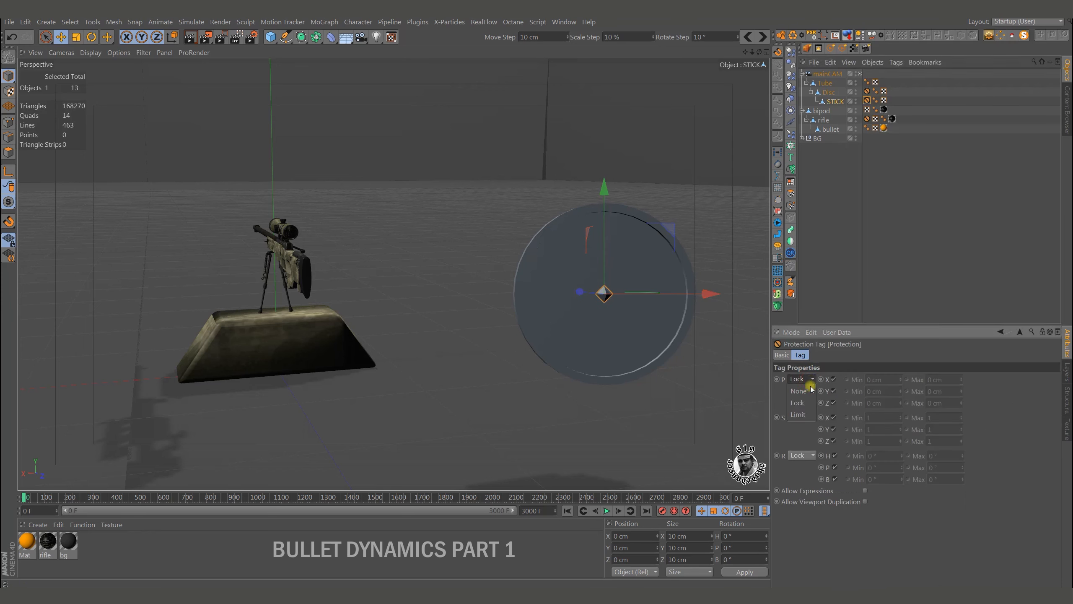
{"action": "left_click", "coordinate": [798, 414]}
- Set STICK's X and Y position limits to a minimum of -50 cm and a maximum of 50 cm
{"action": "left_click", "coordinate": [886, 402]}
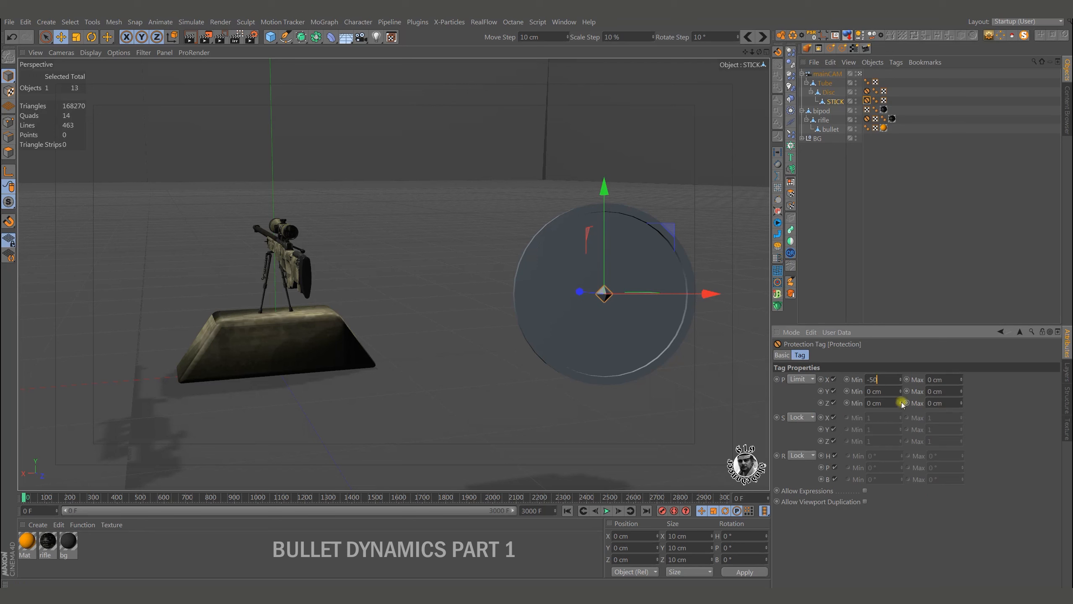
{"action": "left_click", "coordinate": [891, 391]}
{"action": "left_click", "coordinate": [946, 390]}
{"action": "type", "text": "50"}
{"action": "key", "text": "Return"}
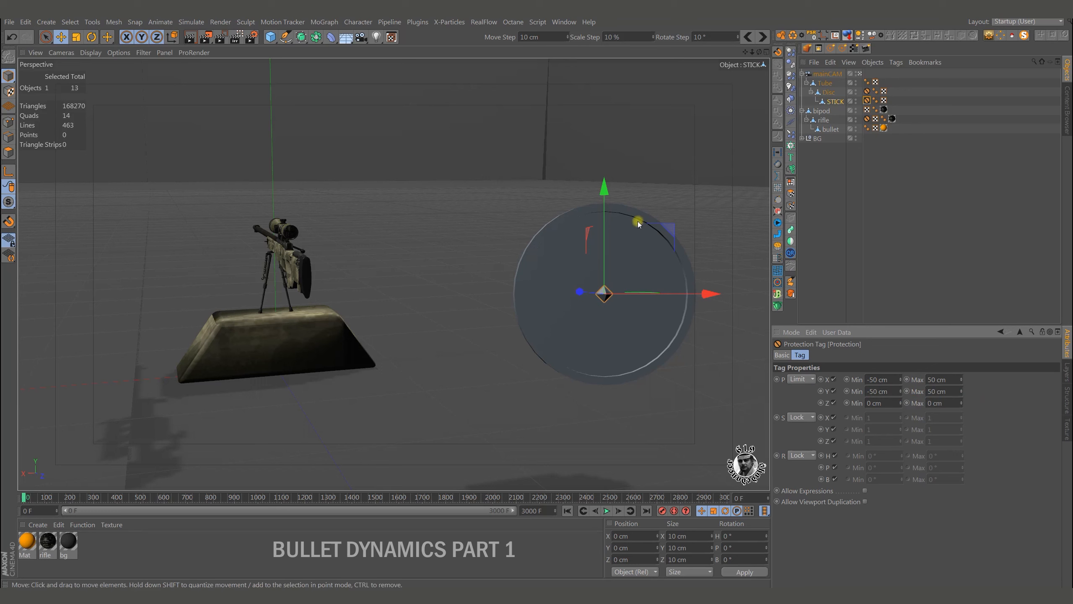
- Test-move STICK across the disc, then reset its transform to zero
{"action": "left_click_drag", "start_coordinate": [604, 224], "coordinate": [606, 182]}
{"action": "left_click_drag", "start_coordinate": [674, 163], "coordinate": [663, 237]}
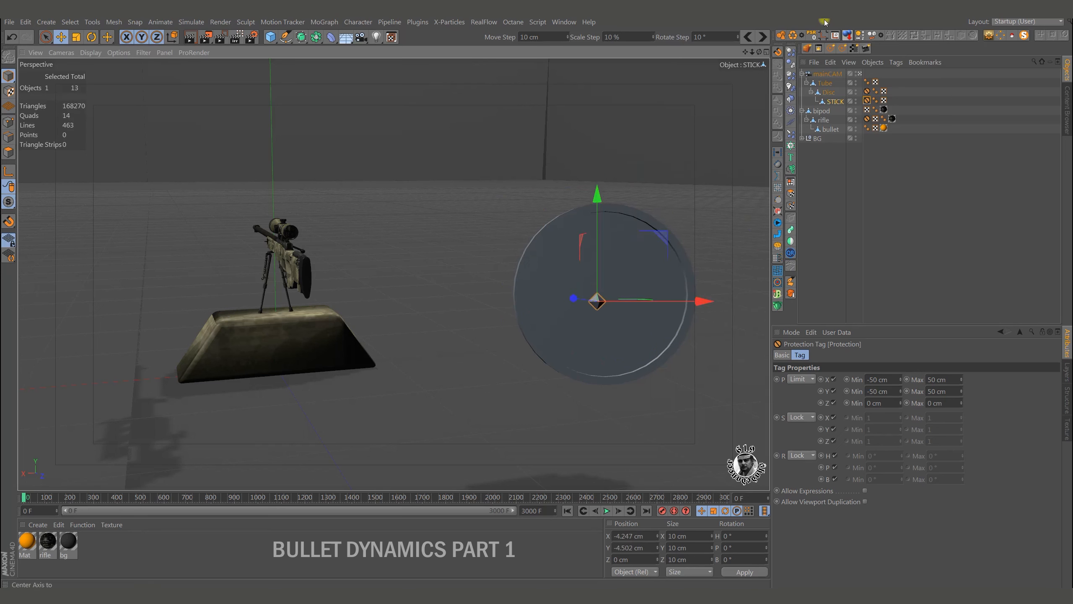
{"action": "left_click", "coordinate": [812, 38]}
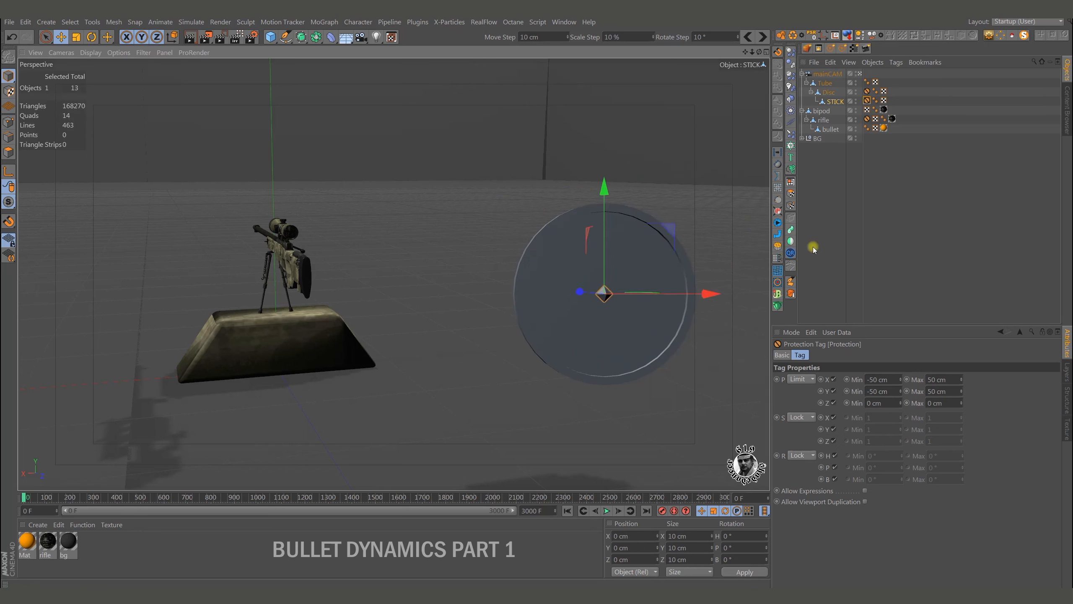
- Add an XPresso tag to STICK and enlarge its editor window
{"action": "right_click", "coordinate": [828, 102]}
{"action": "mouse_move", "coordinate": [883, 36]}
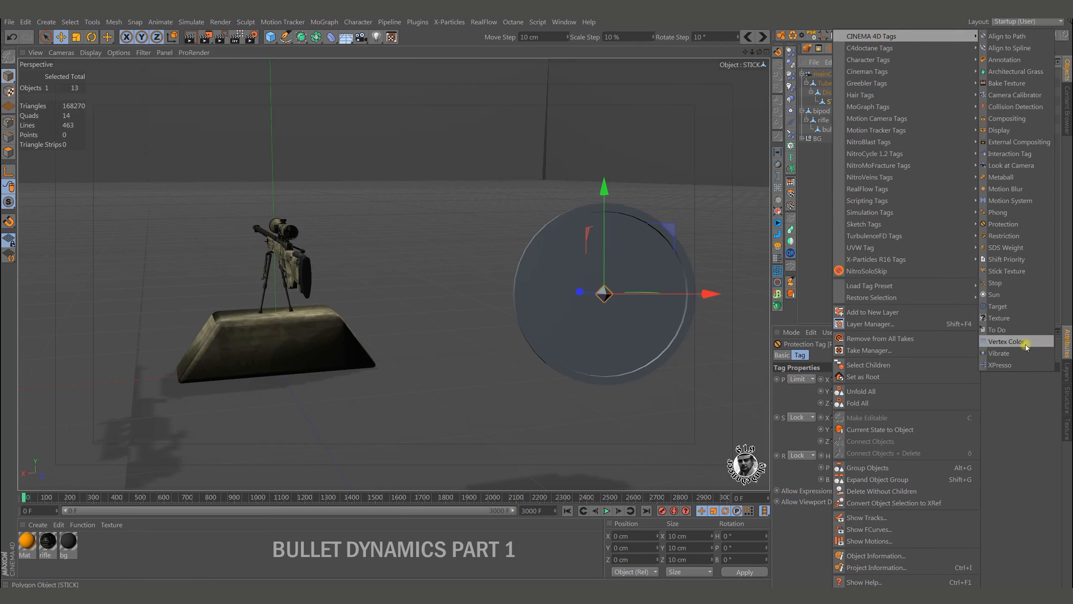
{"action": "left_click", "coordinate": [1006, 364]}
{"action": "left_click_drag", "start_coordinate": [332, 293], "coordinate": [505, 337]}
- Add STICK as an object node in the XPresso graph
{"action": "left_click_drag", "start_coordinate": [841, 105], "coordinate": [355, 189]}
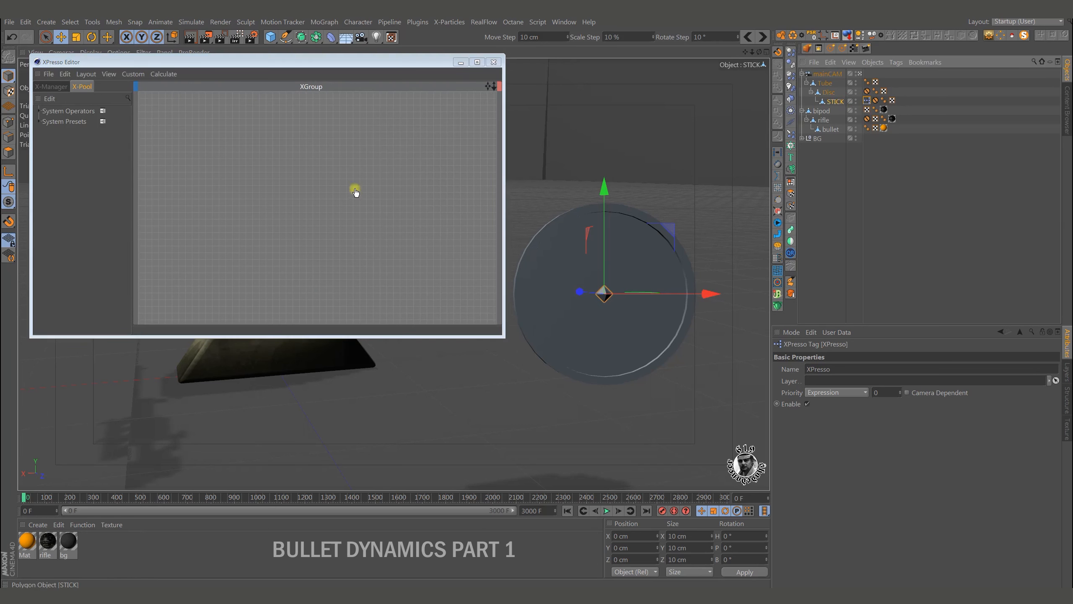
{"action": "left_click_drag", "start_coordinate": [220, 169], "coordinate": [221, 168]}
{"action": "left_click", "coordinate": [226, 166]}
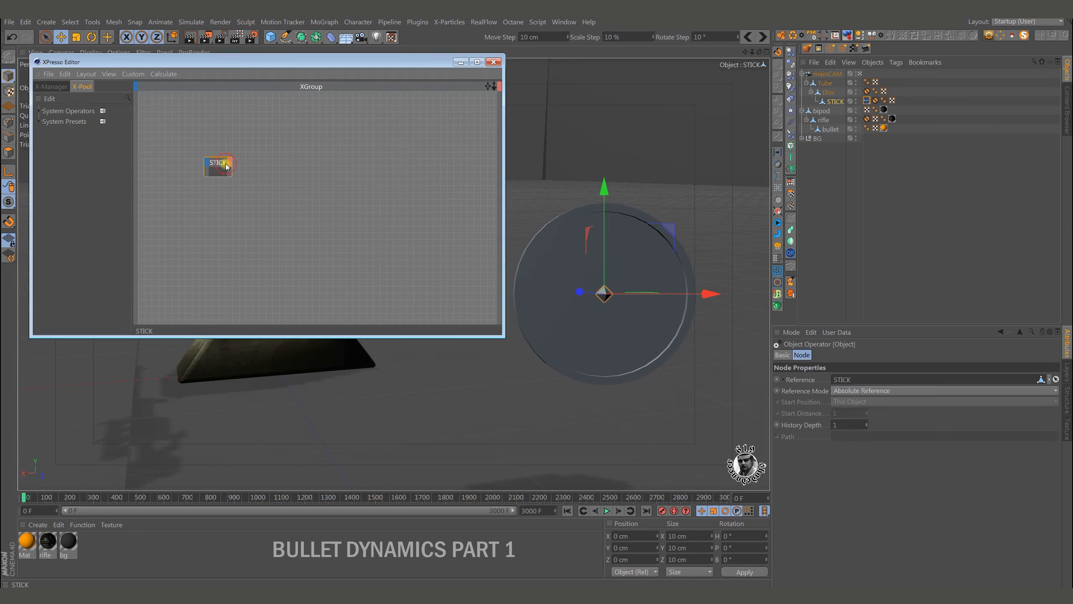
- Give the STICK node Position X and Position Y output ports
{"action": "left_click", "coordinate": [229, 161]}
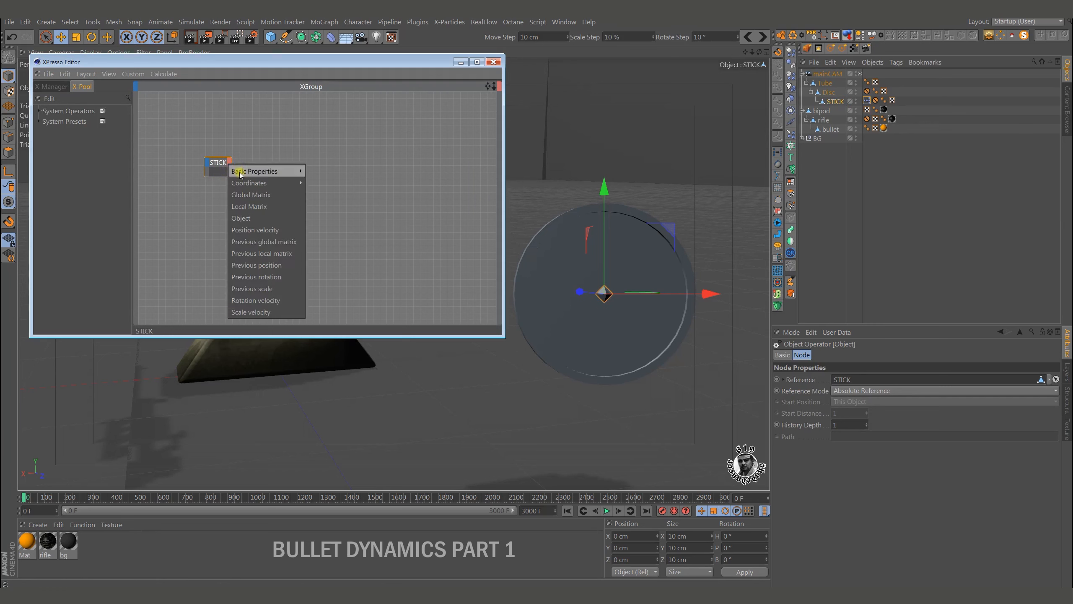
{"action": "mouse_move", "coordinate": [279, 185]}
{"action": "mouse_move", "coordinate": [329, 217]}
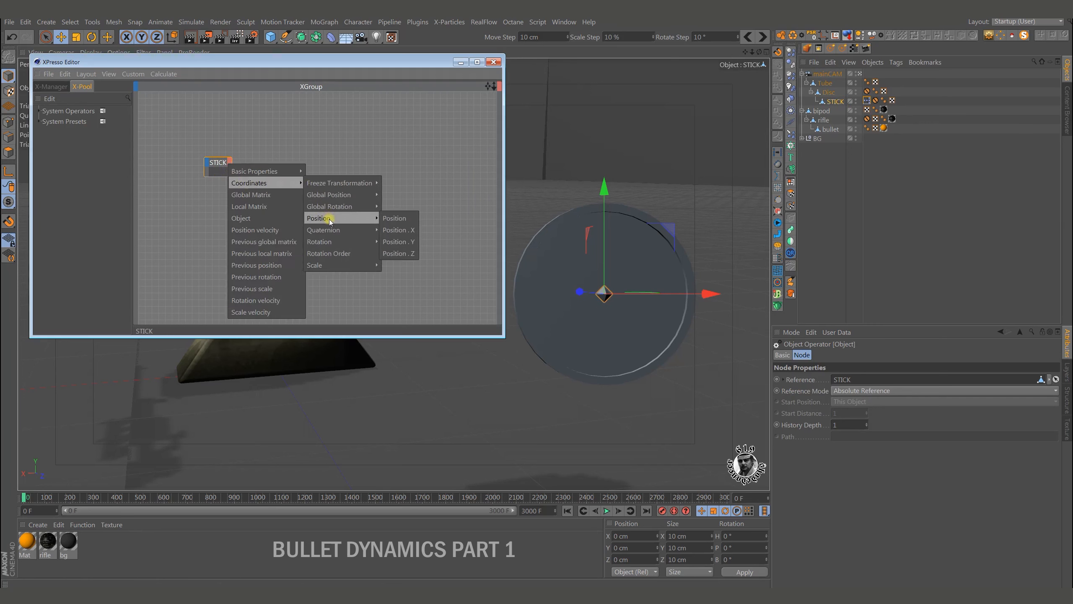
{"action": "left_click", "coordinate": [398, 230]}
{"action": "left_click", "coordinate": [229, 161]}
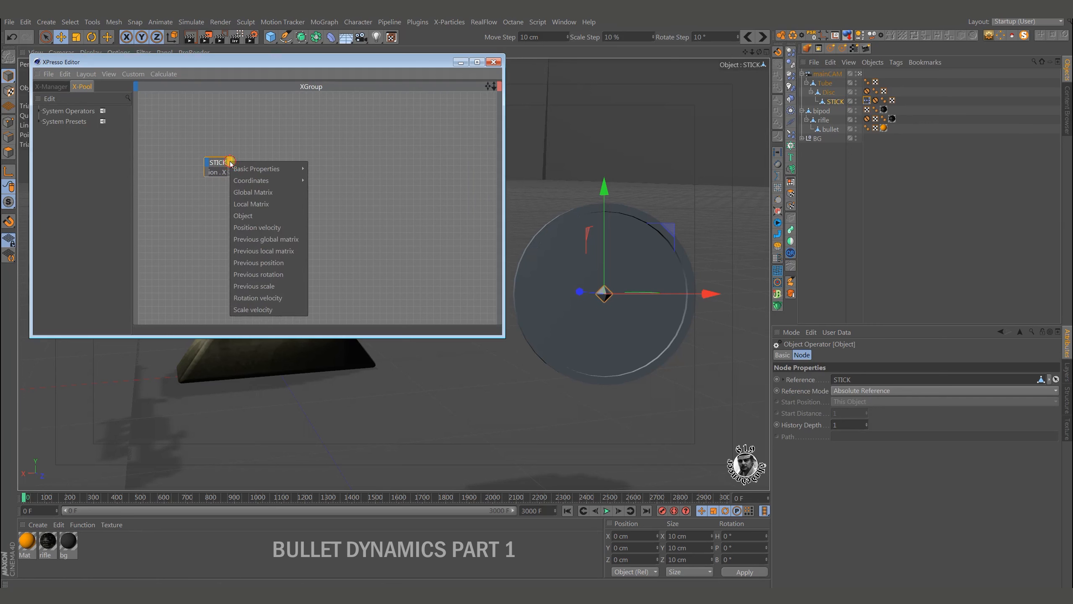
{"action": "mouse_move", "coordinate": [254, 180]}
{"action": "mouse_move", "coordinate": [338, 215]}
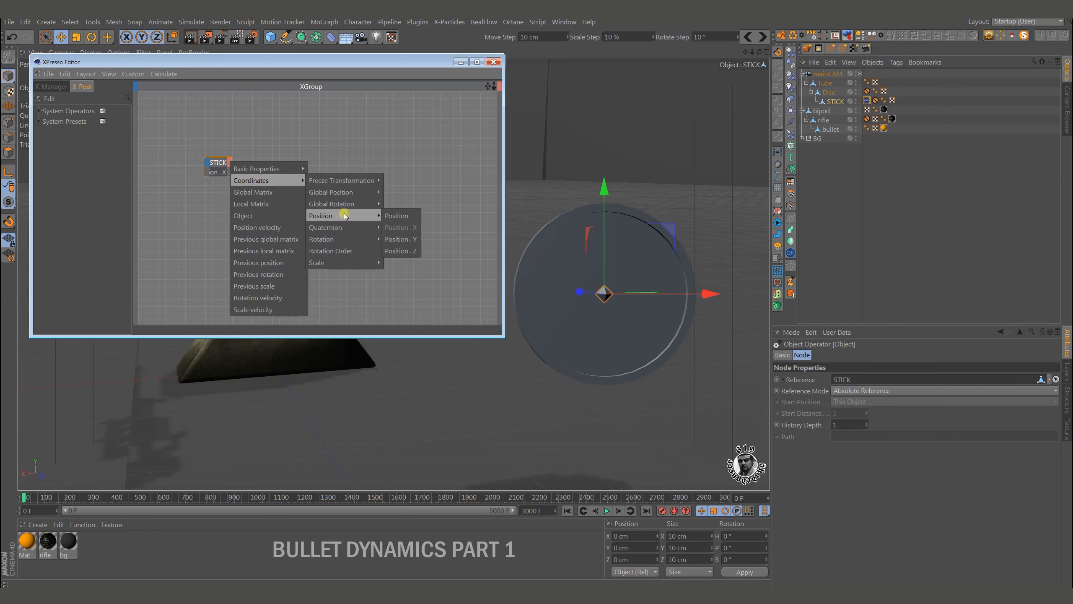
{"action": "left_click", "coordinate": [400, 239]}
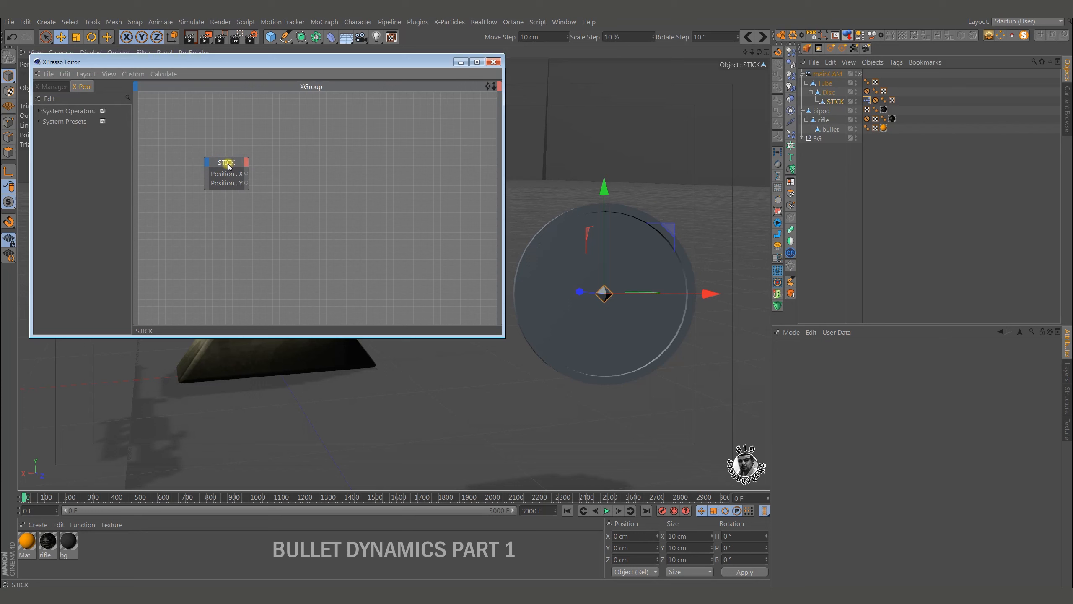
- Shift the STICK node aside and add the rifle as an object node on the opposite side of the graph
{"action": "left_click_drag", "start_coordinate": [234, 165], "coordinate": [212, 164]}
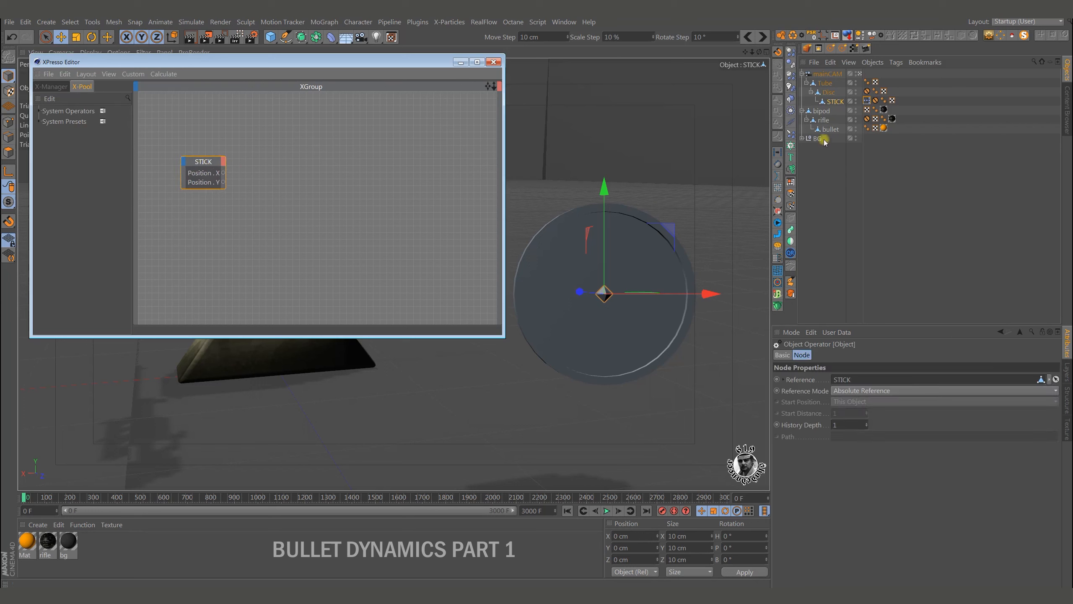
{"action": "left_click_drag", "start_coordinate": [824, 120], "coordinate": [516, 186]}
{"action": "left_click_drag", "start_coordinate": [445, 194], "coordinate": [444, 192]}
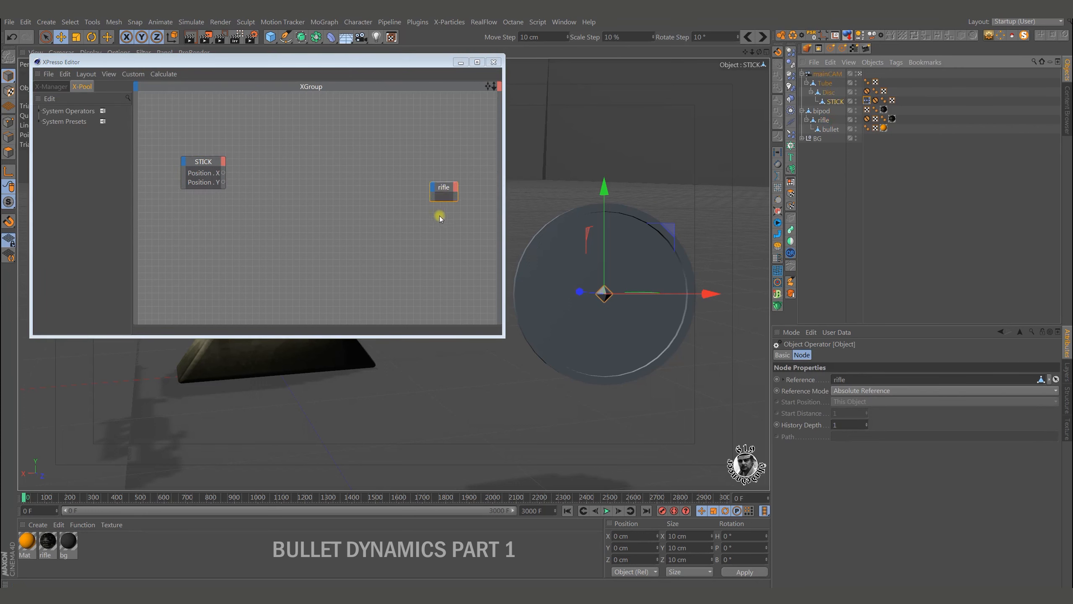
- Give the rifle node Rotation H and Rotation P input ports
{"action": "left_click", "coordinate": [431, 189]}
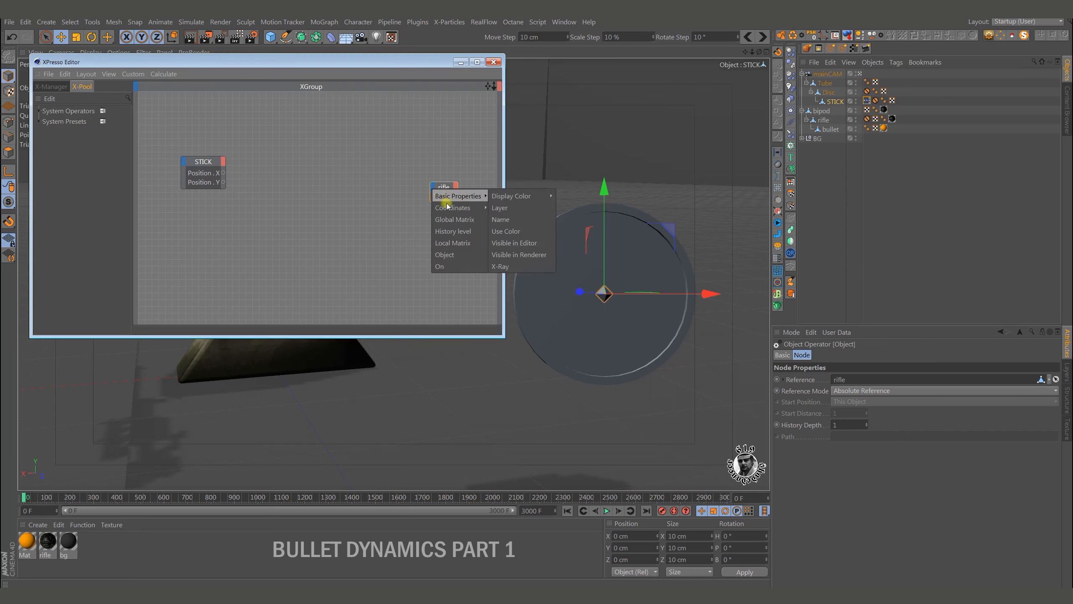
{"action": "mouse_move", "coordinate": [454, 208]}
{"action": "mouse_move", "coordinate": [527, 267]}
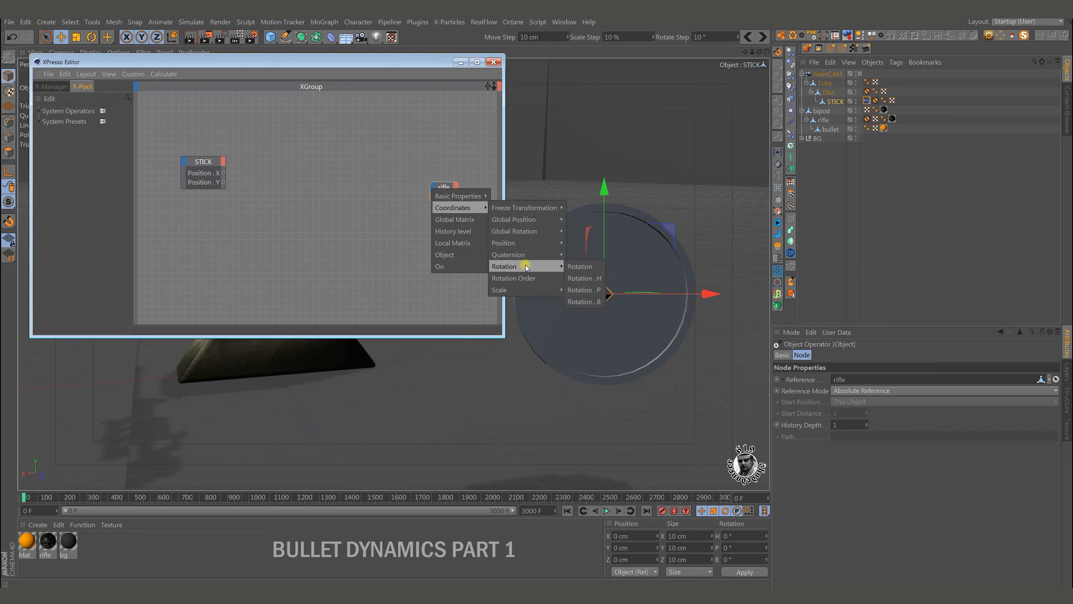
{"action": "left_click", "coordinate": [583, 278]}
{"action": "left_click", "coordinate": [433, 188]}
{"action": "mouse_move", "coordinate": [454, 208]}
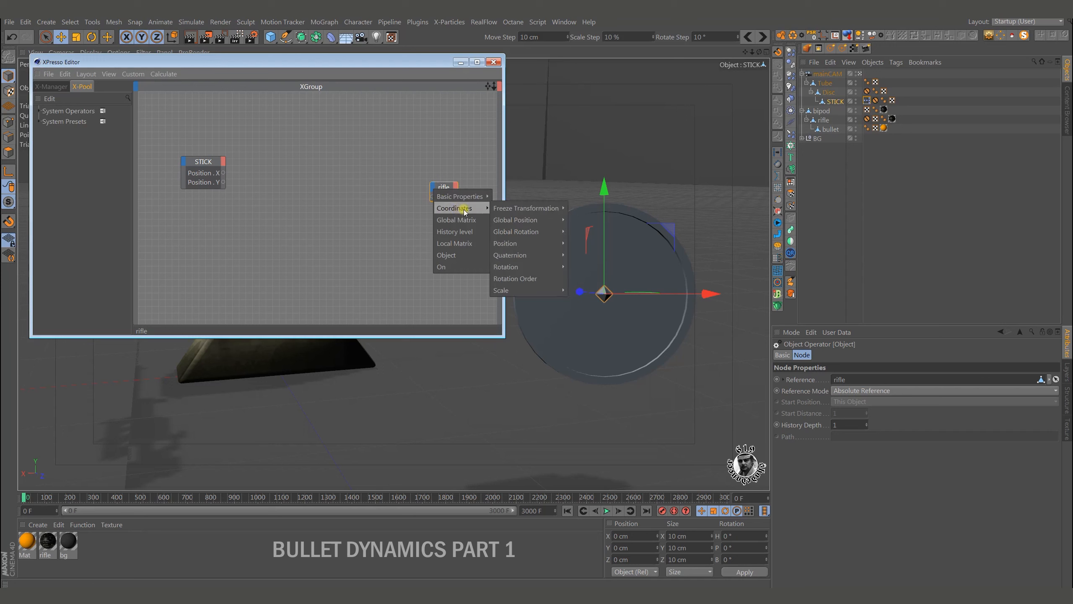
{"action": "mouse_move", "coordinate": [524, 266]}
{"action": "left_click", "coordinate": [584, 291]}
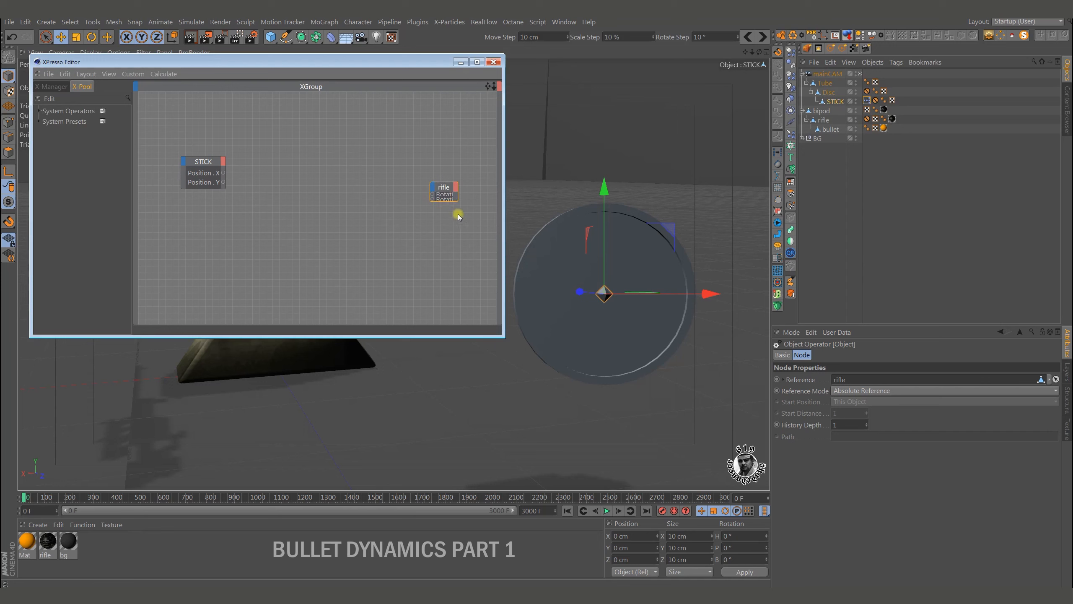
- Add a Range Mapper node between the STICK and rifle nodes and connect STICK's Position X to its input
{"action": "left_click_drag", "start_coordinate": [444, 193], "coordinate": [427, 192]}
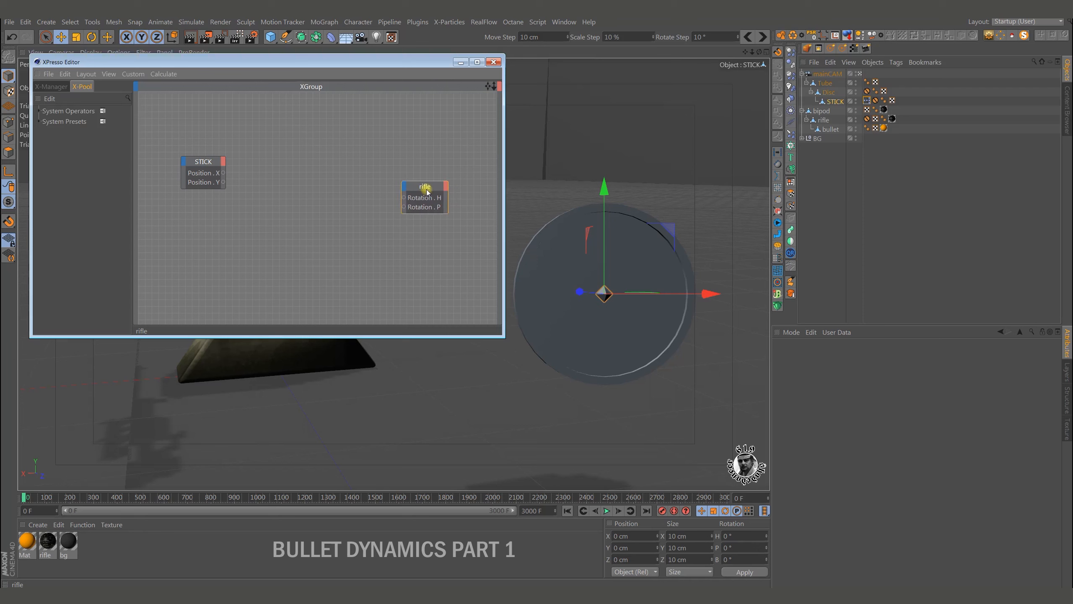
{"action": "right_click", "coordinate": [337, 198]}
{"action": "mouse_move", "coordinate": [391, 205]}
{"action": "mouse_move", "coordinate": [436, 206]}
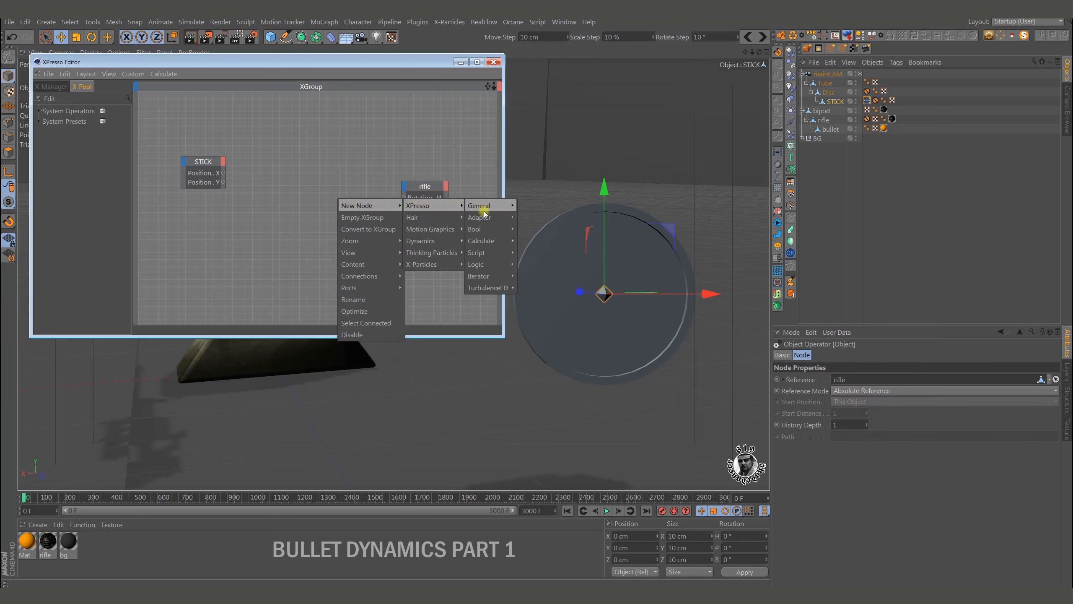
{"action": "mouse_move", "coordinate": [480, 240]}
{"action": "left_click", "coordinate": [536, 427]}
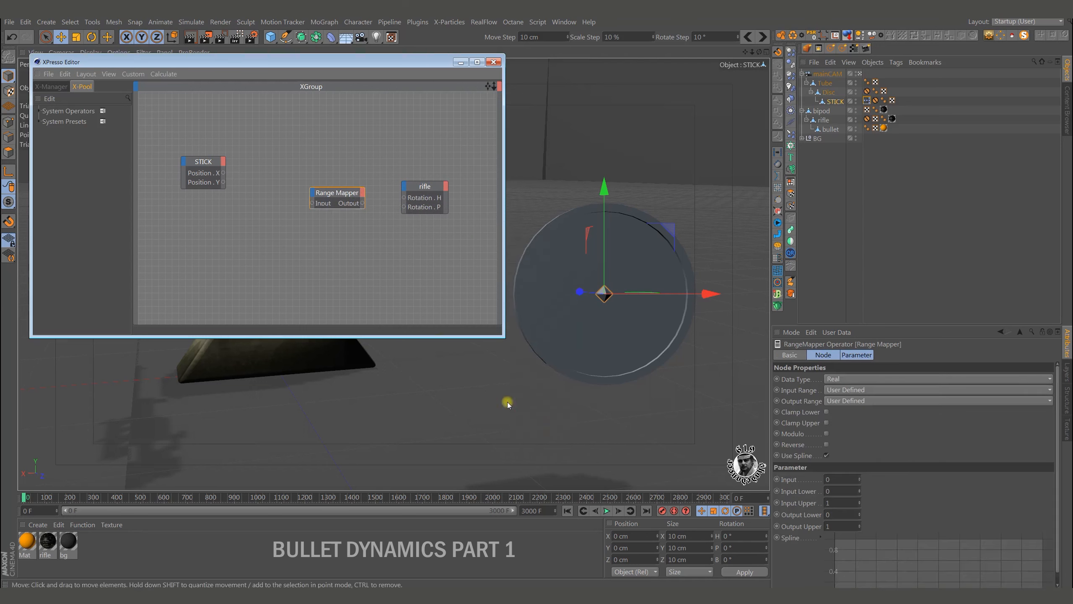
{"action": "left_click_drag", "start_coordinate": [337, 193], "coordinate": [314, 145]}
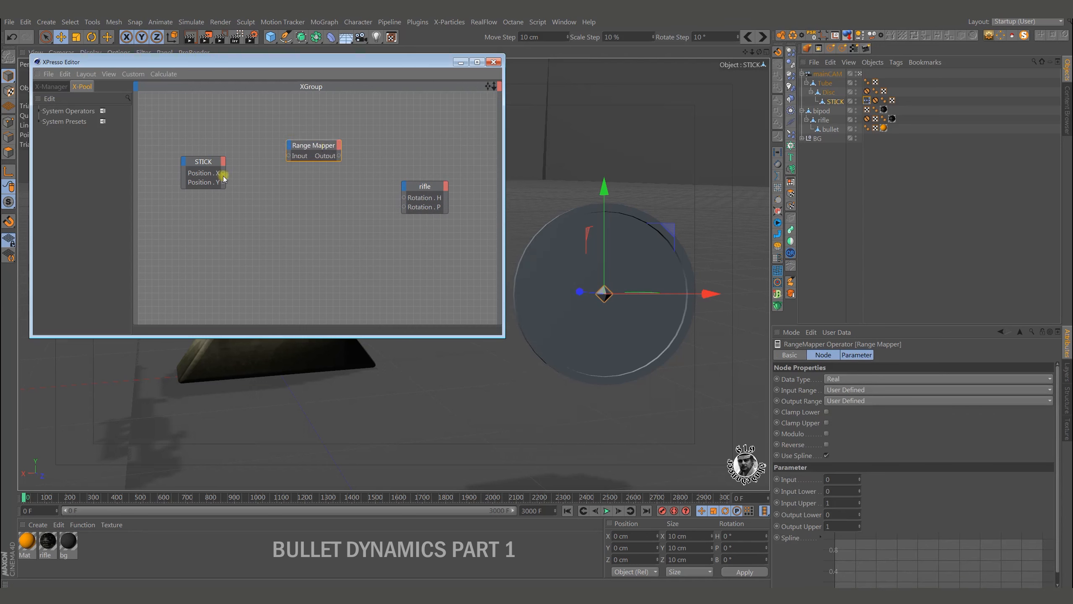
{"action": "left_click_drag", "start_coordinate": [223, 174], "coordinate": [290, 156]}
- Set the Range Mapper's output range to Degree, mapping input -50 to 50 onto output 45° to -45°
{"action": "left_click", "coordinate": [846, 402]}
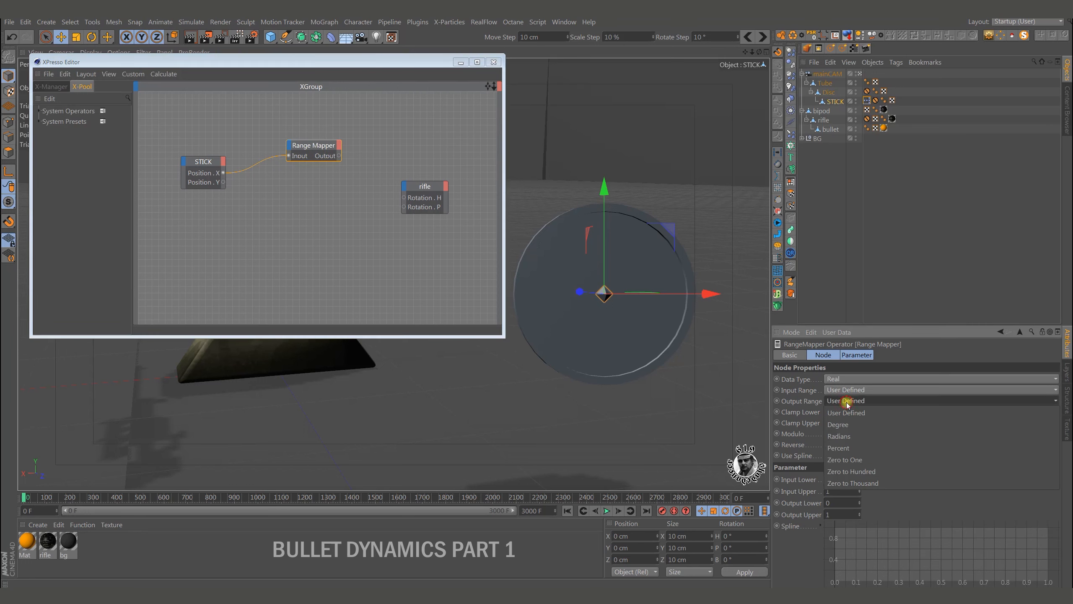
{"action": "left_click", "coordinate": [852, 424]}
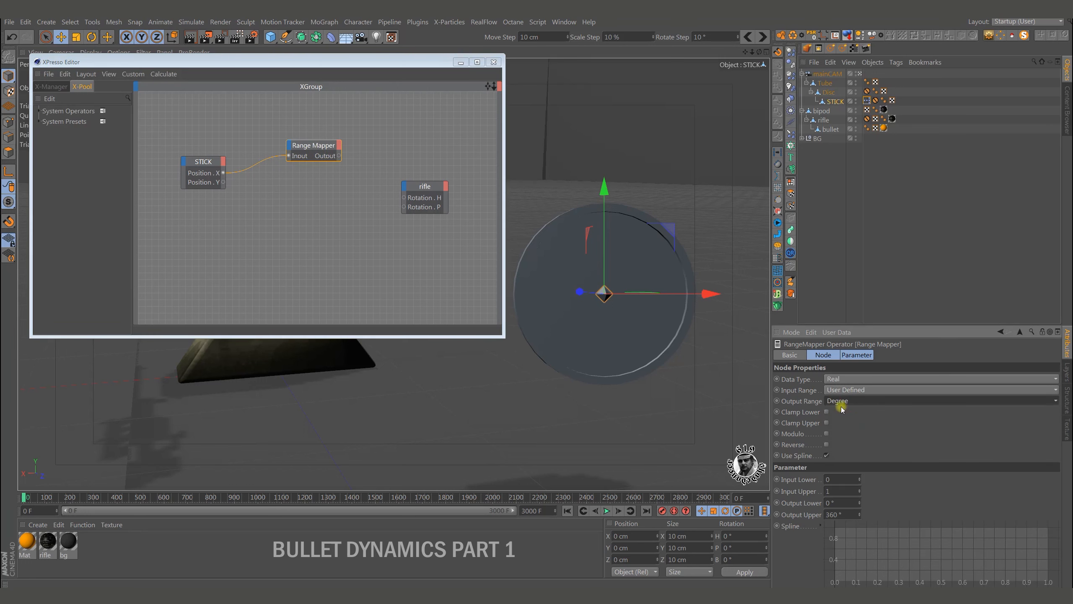
{"action": "double_click", "coordinate": [845, 479]}
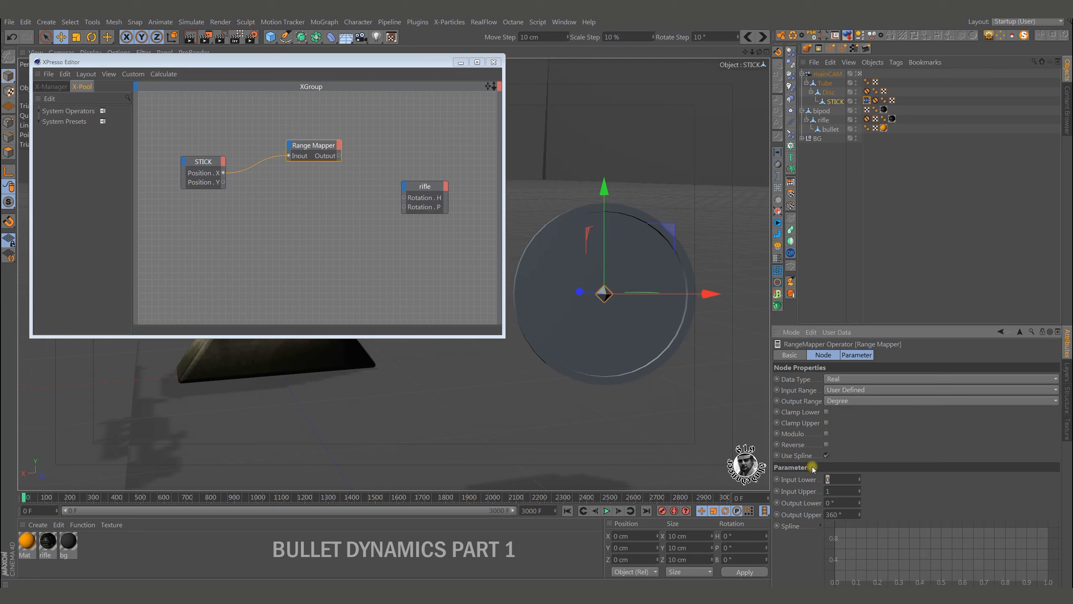
{"action": "type", "text": "-5"}
{"action": "double_click", "coordinate": [837, 491]}
{"action": "double_click", "coordinate": [847, 501]}
{"action": "type", "text": "45"}
{"action": "double_click", "coordinate": [851, 514]}
{"action": "type", "text": "-45"}
{"action": "key", "text": "Return"}
- Connect the Range Mapper's output to the rifle's Rotation H and duplicate the mapper for STICK's Position Y
{"action": "left_click_drag", "start_coordinate": [341, 155], "coordinate": [404, 198]}
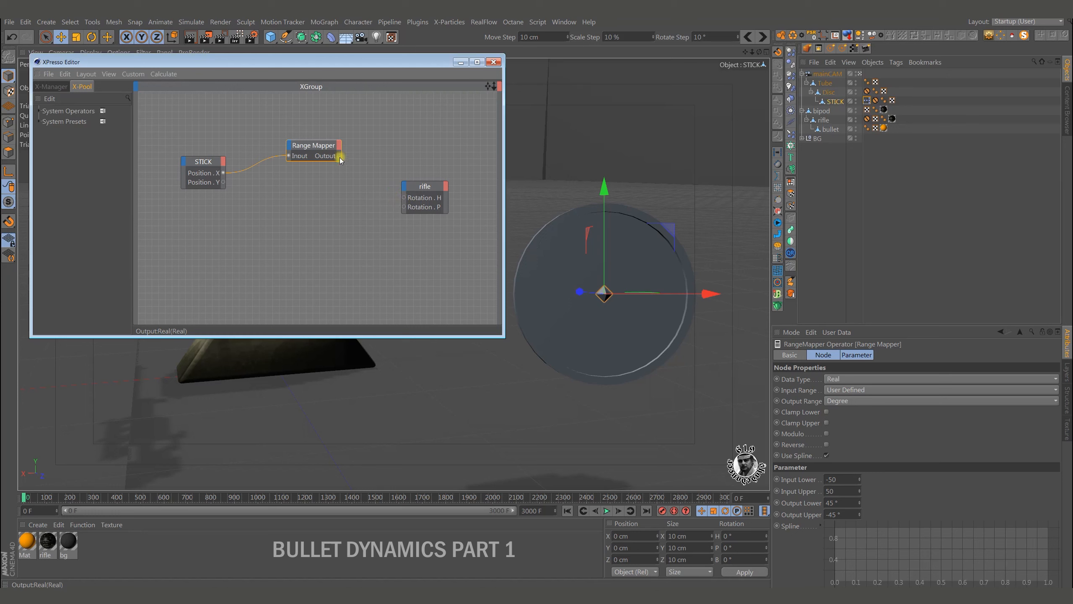
{"action": "left_click_drag", "start_coordinate": [339, 156], "coordinate": [404, 197]}
{"action": "left_click_drag", "start_coordinate": [314, 149], "coordinate": [289, 204]}
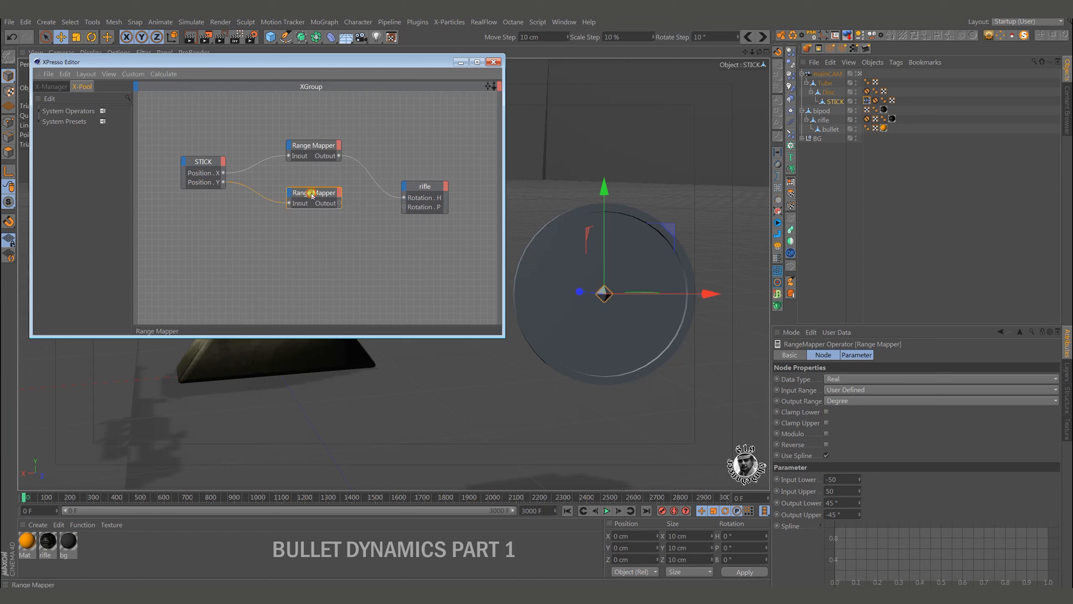
- Set the second Range Mapper's output to 10° lower and -10° upper, and connect it to the rifle's Rotation P
{"action": "double_click", "coordinate": [841, 503]}
{"action": "type", "text": "10"}
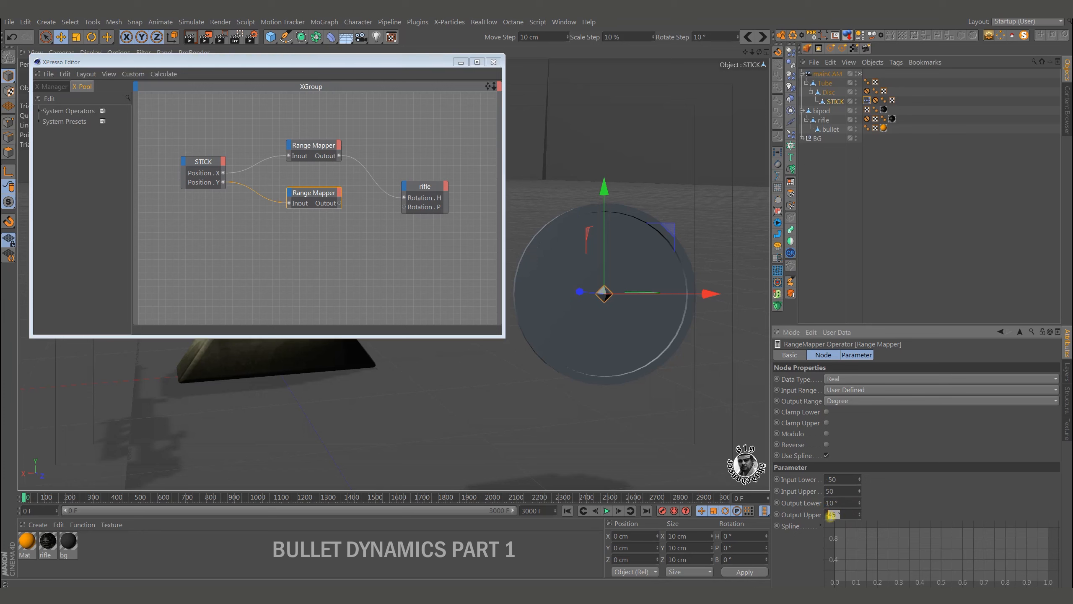
{"action": "type", "text": "-10"}
{"action": "key", "text": "Return"}
{"action": "left_click_drag", "start_coordinate": [341, 205], "coordinate": [403, 208]}
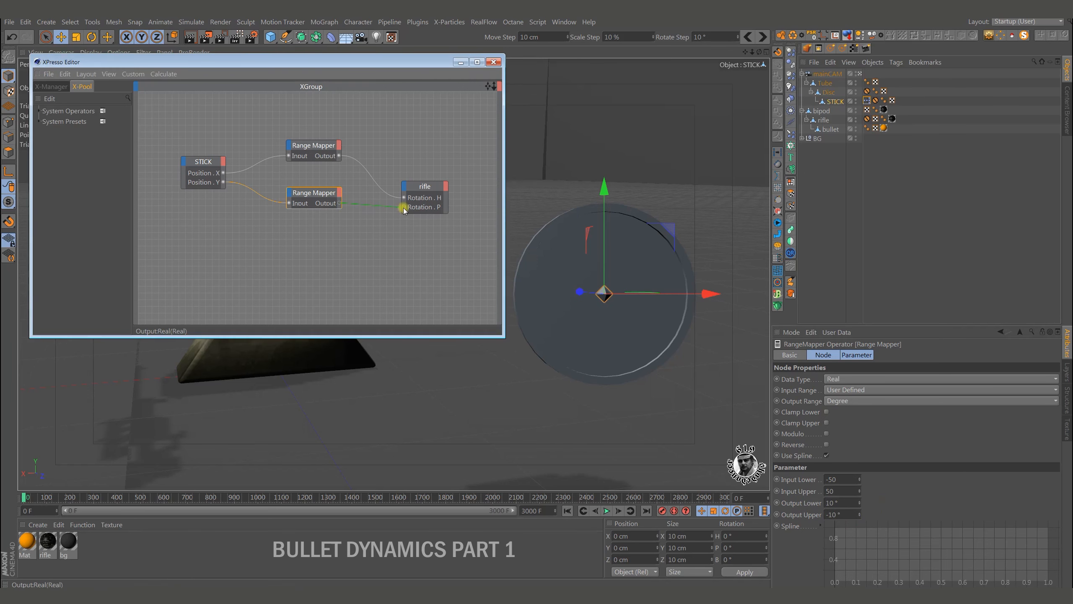
{"action": "left_click", "coordinate": [493, 62]}
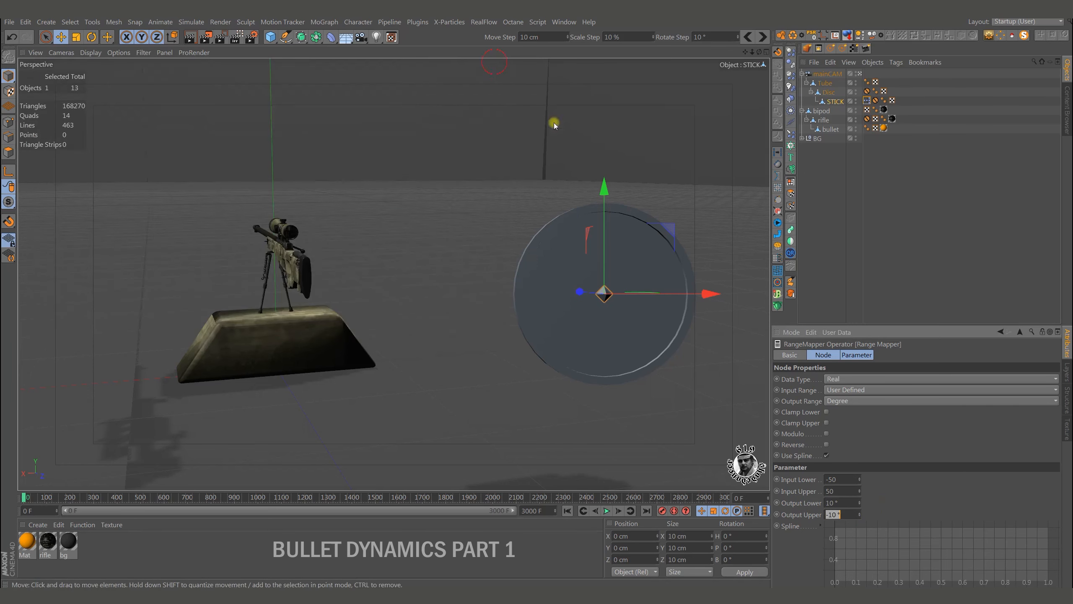
- Test the rifle's rotation by moving STICK vertically and sideways on the disc, and reset STICK to its zero position
{"action": "mouse_move", "coordinate": [607, 190]}
{"action": "left_mouse_down"}
{"action": "mouse_move", "coordinate": [612, 256]}
{"action": "mouse_move", "coordinate": [615, 132]}
{"action": "mouse_move", "coordinate": [614, 180]}
{"action": "left_mouse_up"}
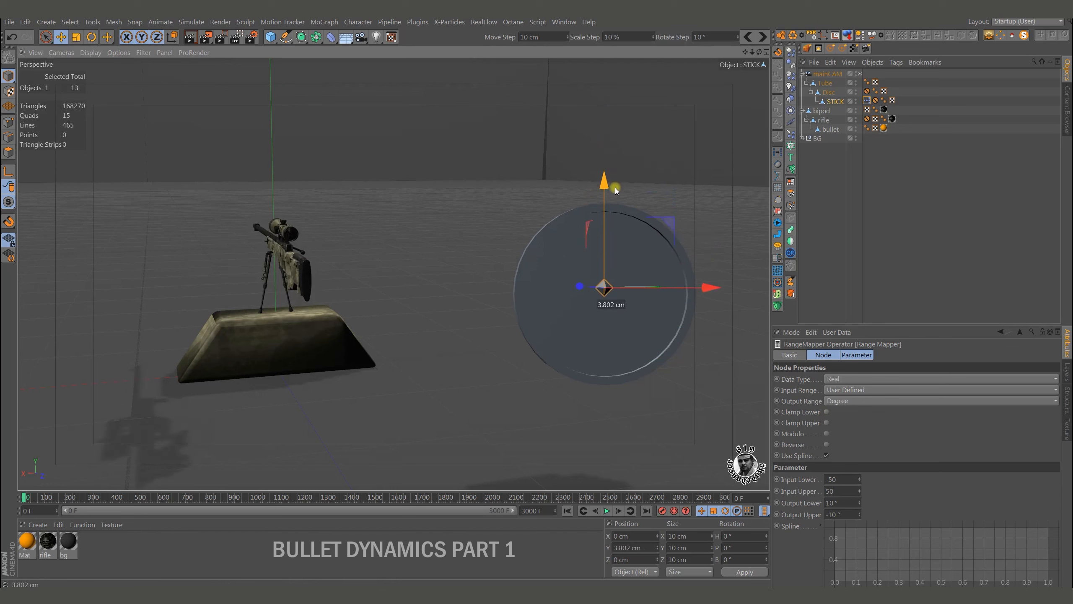
{"action": "left_click_drag", "start_coordinate": [709, 291], "coordinate": [743, 292]}
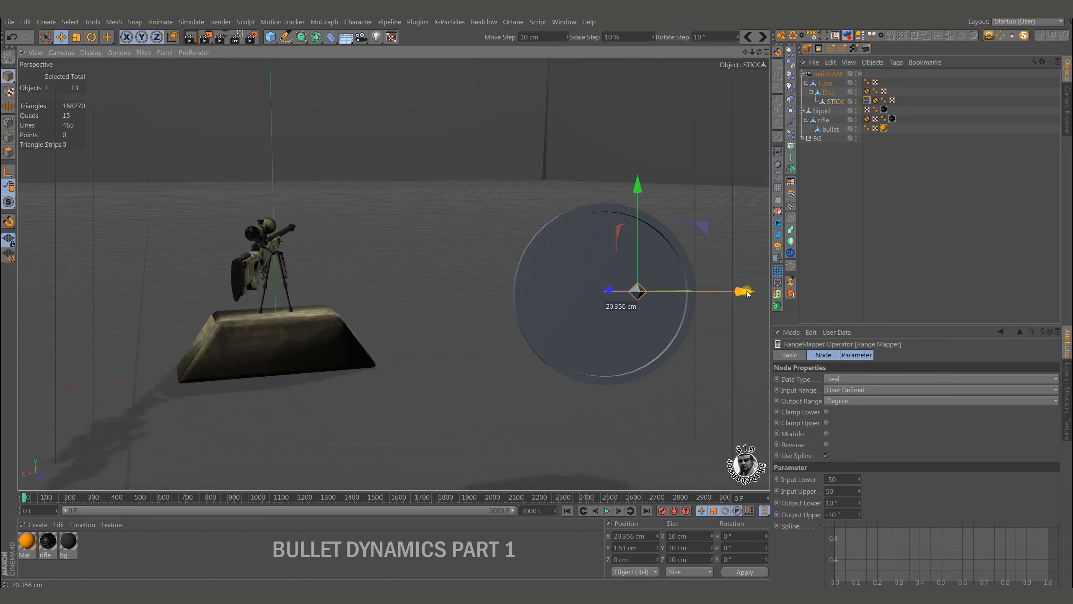
{"action": "left_click_drag", "start_coordinate": [662, 252], "coordinate": [637, 253]}
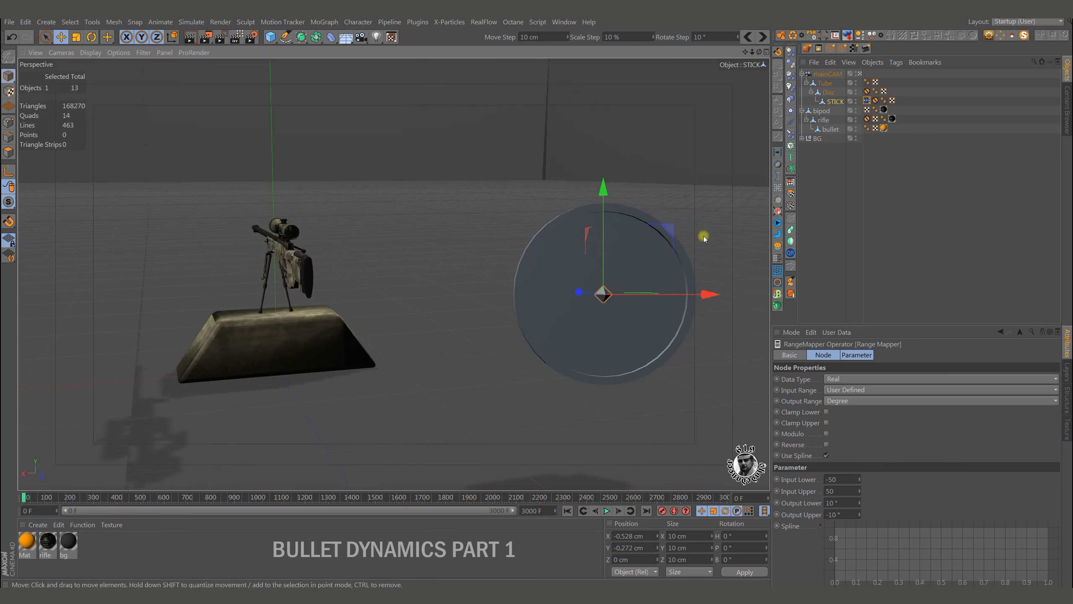
{"action": "left_click", "coordinate": [811, 35]}
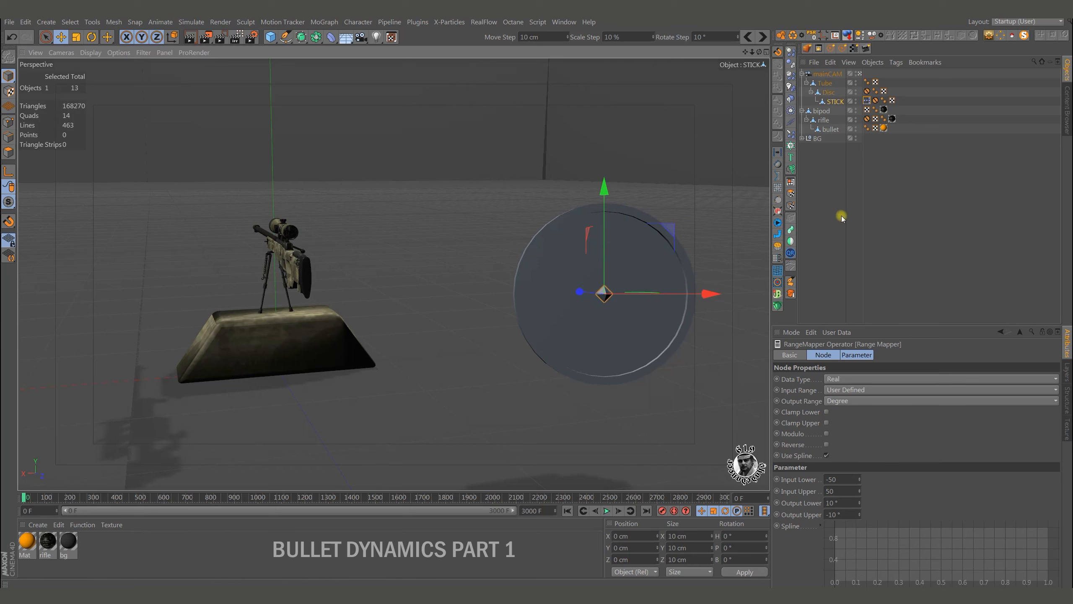
- Add a camera object and rename it scopeCAM
{"action": "left_click", "coordinate": [361, 37]}
{"action": "double_click", "coordinate": [824, 74]}
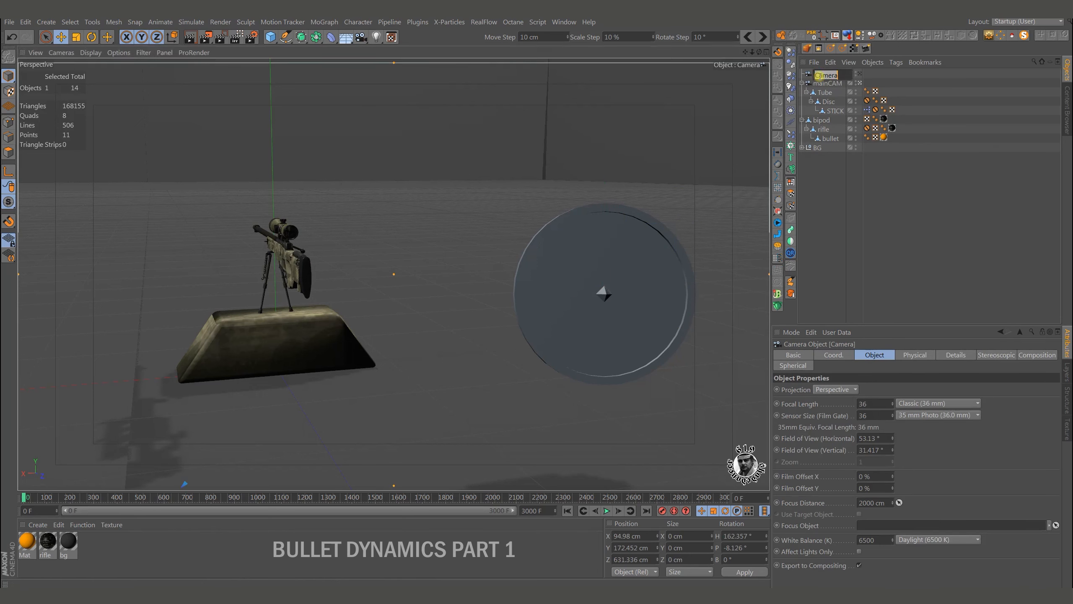
{"action": "type", "text": "scopeCAM"}
{"action": "key", "text": "Return"}
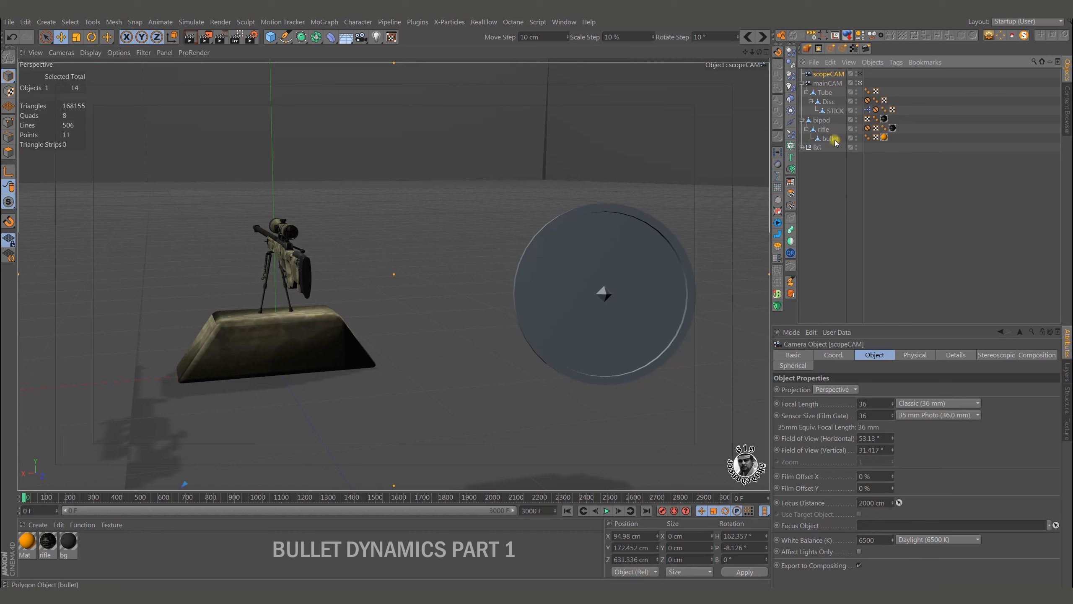
- Nest scopeCAM under the rifle and reset its transform to the rifle's origin with a heading of 180°
{"action": "left_click_drag", "start_coordinate": [830, 74], "coordinate": [831, 142]}
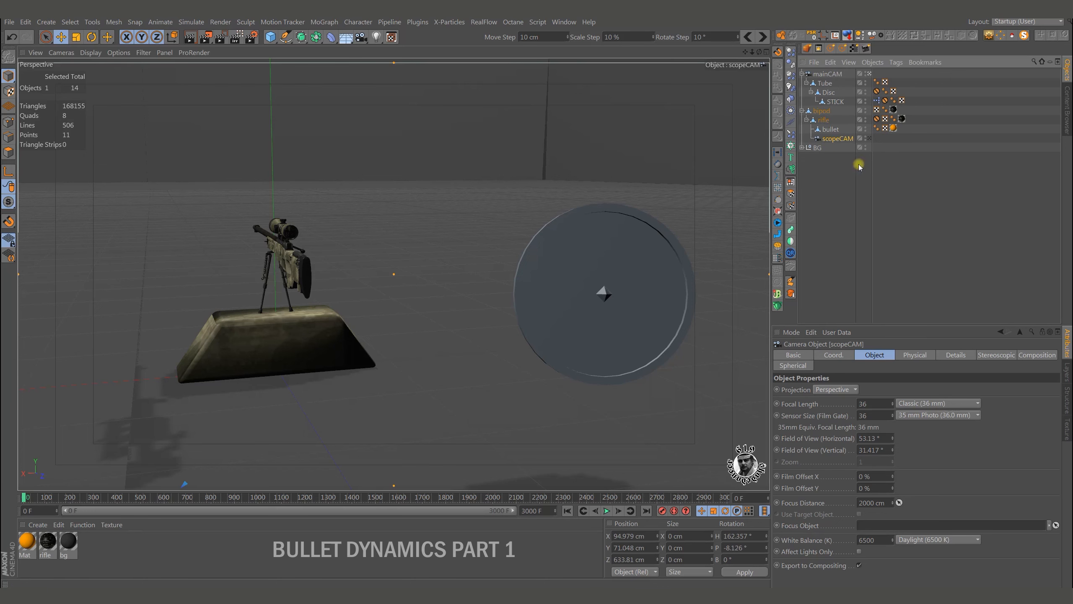
{"action": "left_click", "coordinate": [811, 36]}
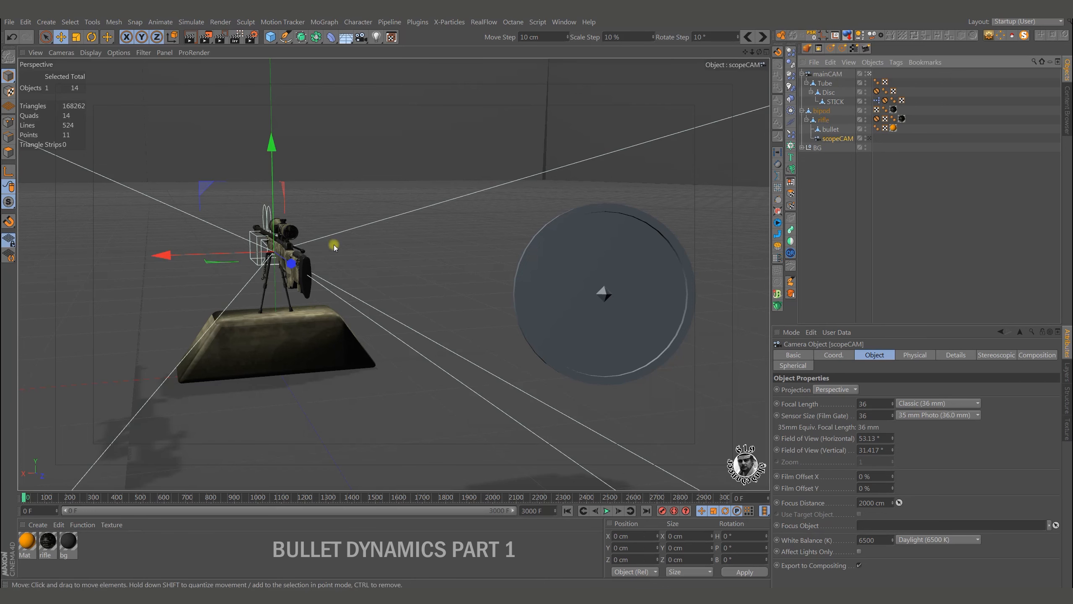
{"action": "middle_click", "coordinate": [364, 307]}
{"action": "middle_click", "coordinate": [297, 376]}
{"action": "right_click_drag", "start_coordinate": [491, 381], "coordinate": [379, 390], "text": "alt"}
{"action": "left_click", "coordinate": [746, 535]}
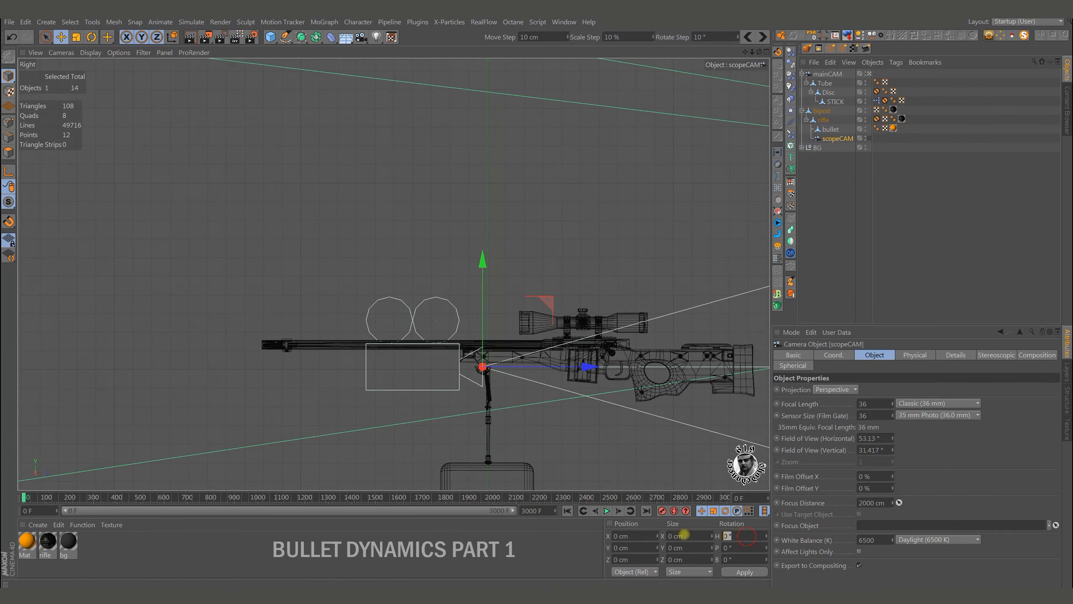
{"action": "type", "text": "180"}
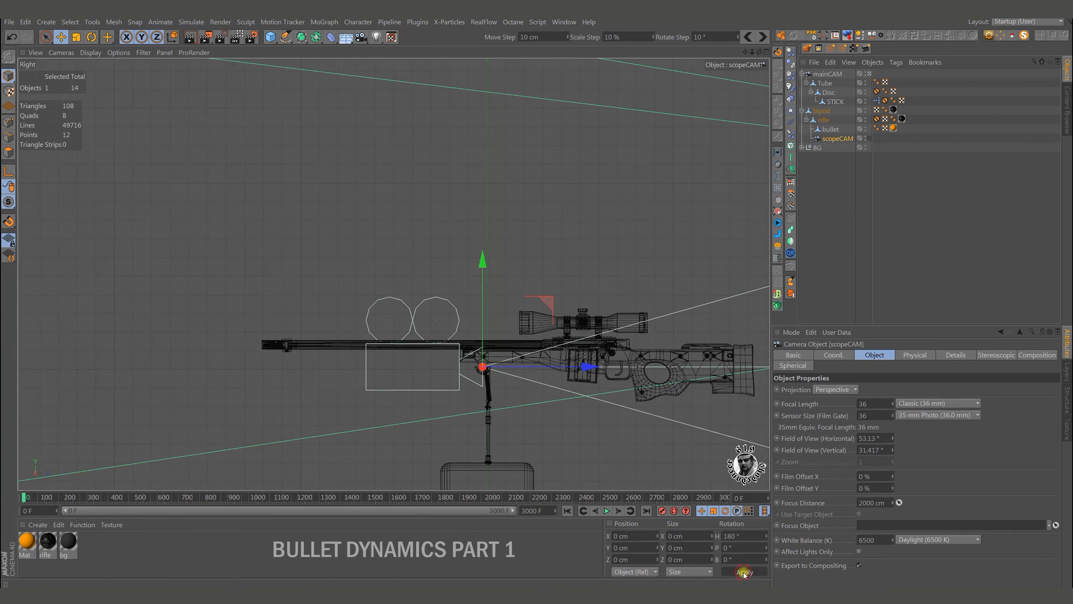
{"action": "left_click", "coordinate": [743, 571]}
- Move scopeCAM forward to the rifle's muzzle, at position Y 10 cm and Z -125 cm
{"action": "left_click_drag", "start_coordinate": [408, 367], "coordinate": [189, 351]}
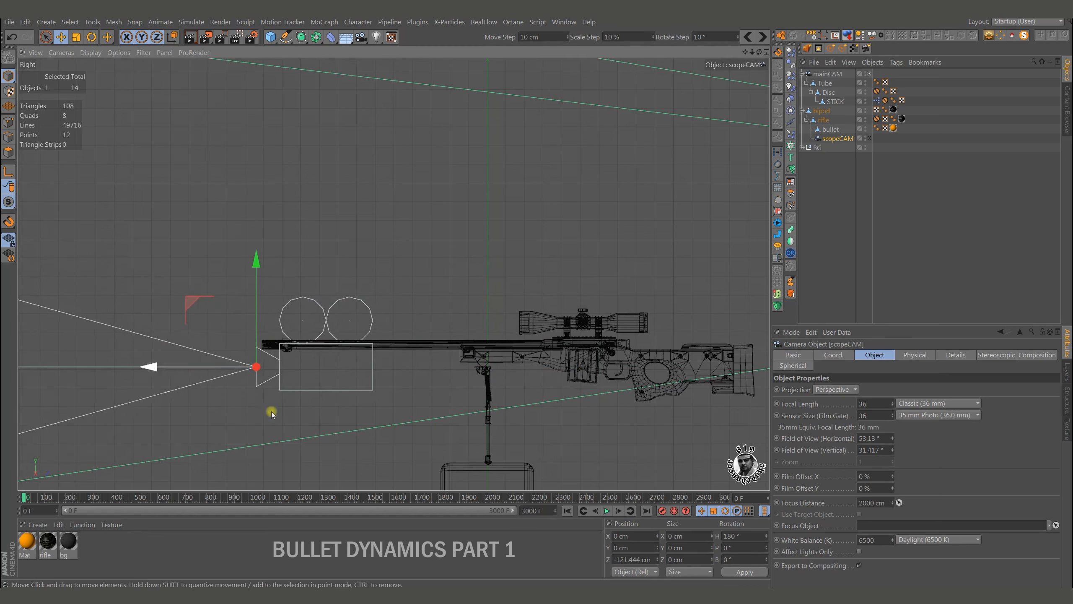
{"action": "left_click", "coordinate": [640, 547]}
{"action": "type", "text": "10"}
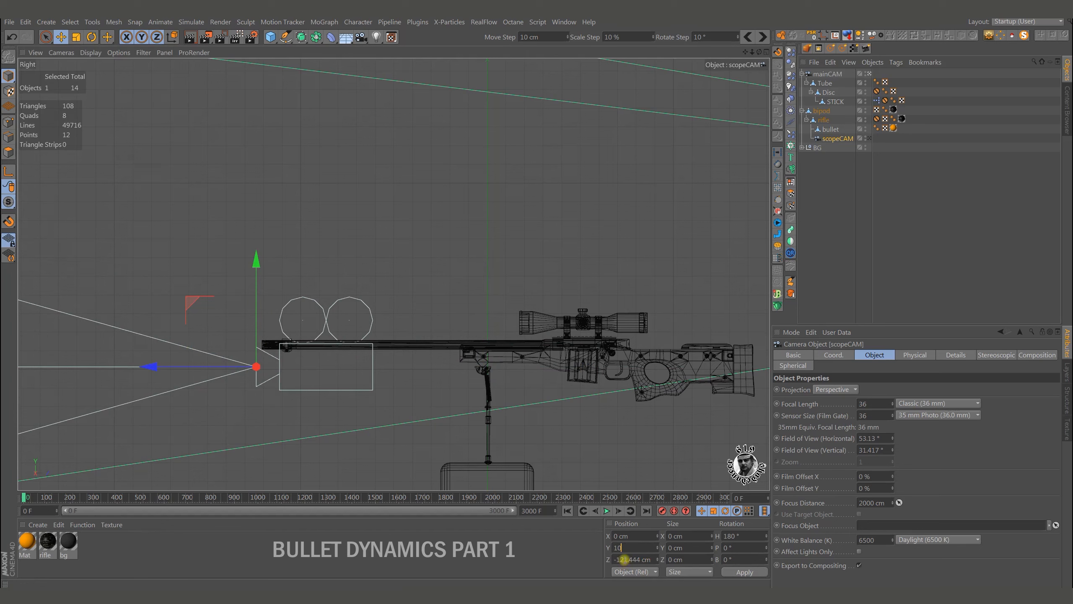
{"action": "left_click_drag", "start_coordinate": [625, 559], "coordinate": [672, 567]}
{"action": "type", "text": "5"}
{"action": "left_click", "coordinate": [745, 571]}
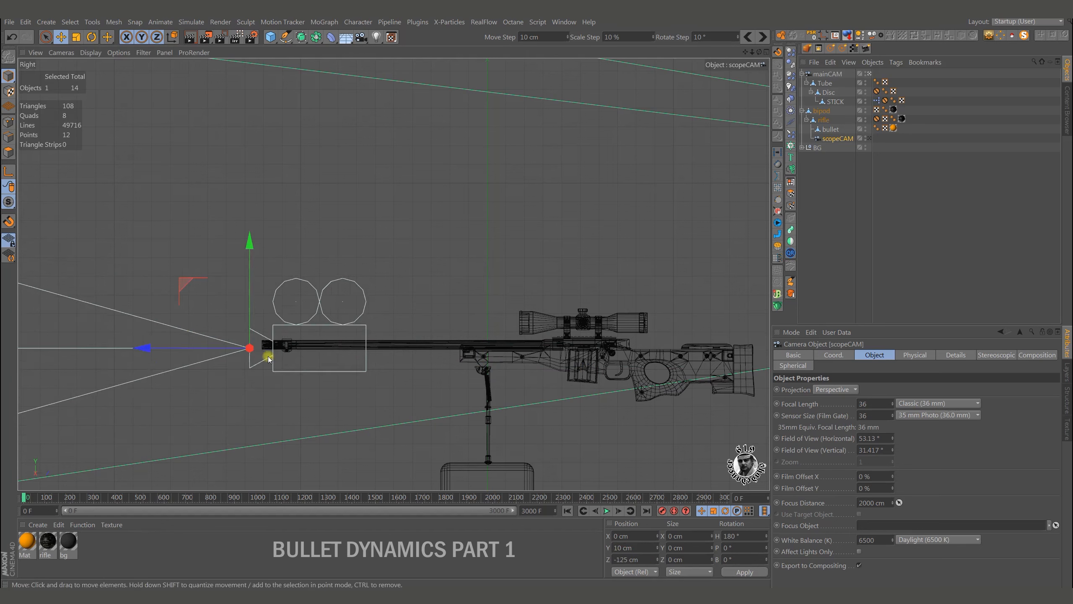
{"action": "right_click_drag", "start_coordinate": [275, 351], "coordinate": [300, 349], "text": "alt"}
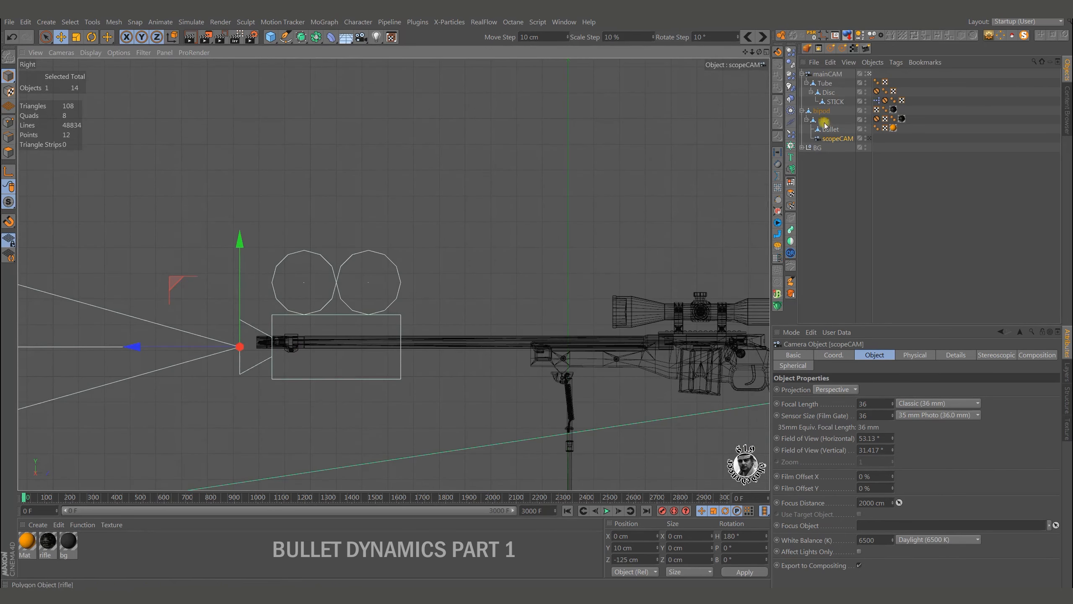
- Set scopeCAM's focal length to 100 and its sensor size to 10
{"action": "left_click", "coordinate": [871, 404]}
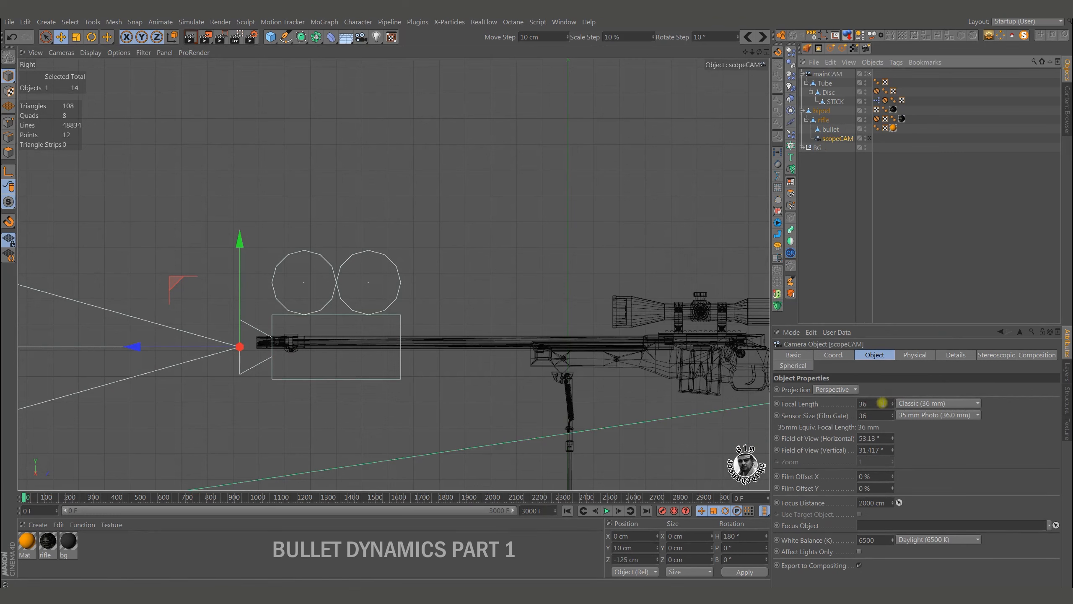
{"action": "type", "text": "100"}
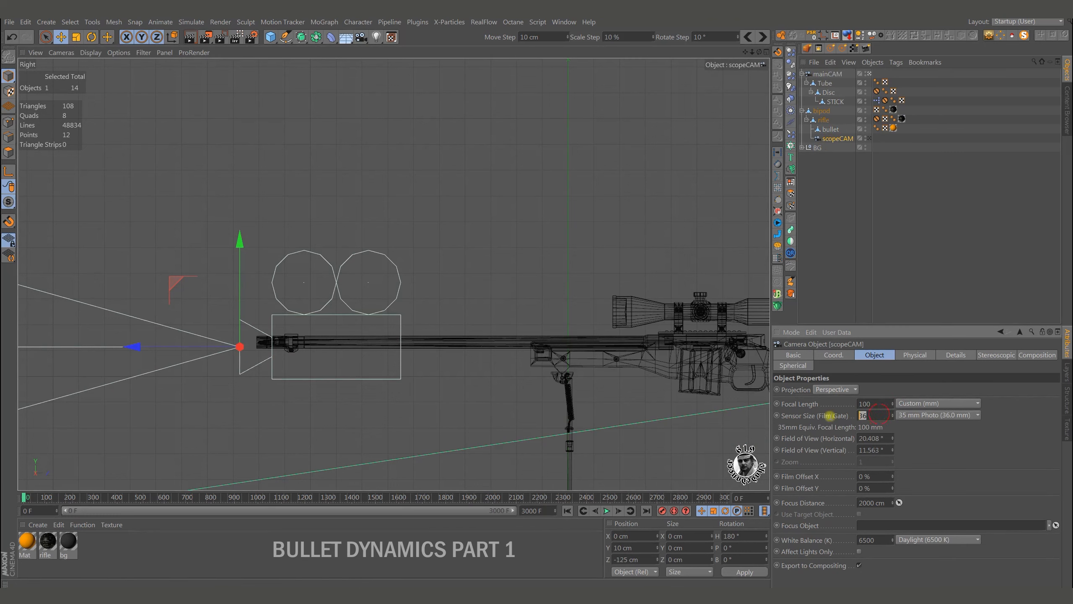
{"action": "key", "text": "Tab"}
{"action": "type", "text": "10"}
{"action": "left_click", "coordinate": [931, 439]}
- Check in the perspective view that scopeCAM follows the rifle by moving STICK, and reset STICK to zero
{"action": "middle_click", "coordinate": [546, 324]}
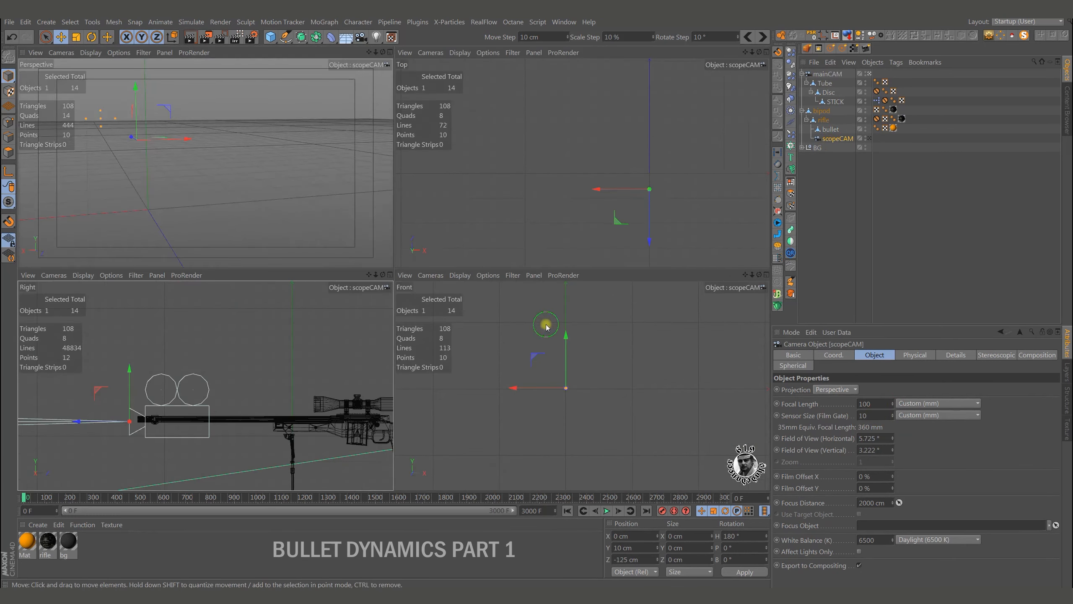
{"action": "middle_click", "coordinate": [300, 237]}
{"action": "left_click_drag", "start_coordinate": [330, 265], "coordinate": [386, 259], "text": "alt"}
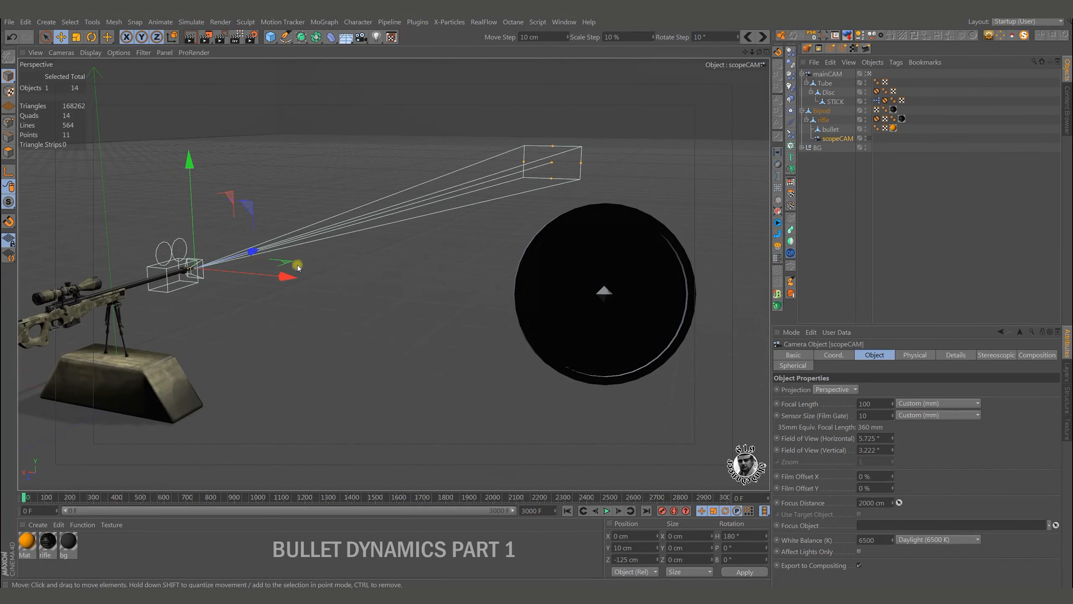
{"action": "left_click_drag", "start_coordinate": [249, 292], "coordinate": [356, 295], "text": "alt"}
{"action": "left_click", "coordinate": [612, 298]}
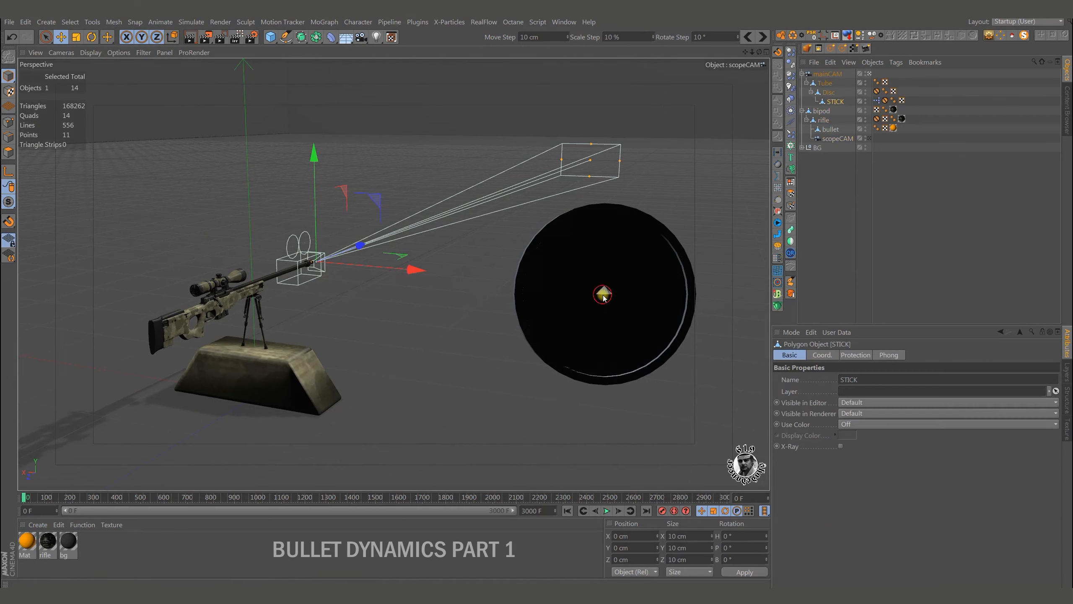
{"action": "mouse_move", "coordinate": [664, 247]}
{"action": "left_mouse_down", "text": "alt"}
{"action": "mouse_move", "coordinate": [667, 272]}
{"action": "mouse_move", "coordinate": [627, 224]}
{"action": "mouse_move", "coordinate": [637, 263]}
{"action": "mouse_move", "coordinate": [680, 265]}
{"action": "mouse_move", "coordinate": [664, 252]}
{"action": "left_mouse_up", "text": "alt"}
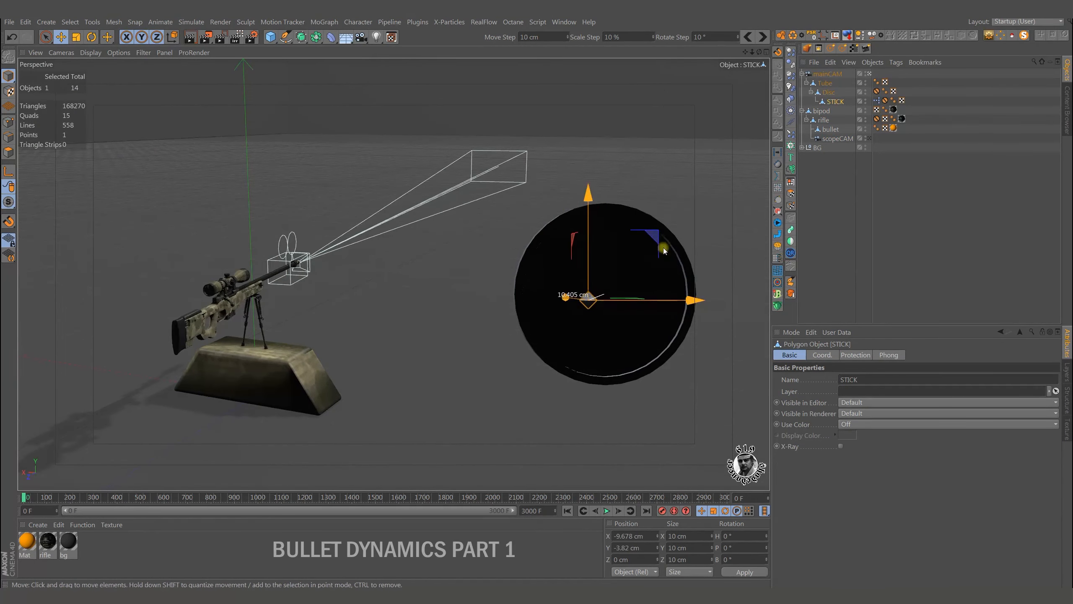
{"action": "left_click", "coordinate": [812, 35]}
- Hide scopeCAM in the editor and renderer
{"action": "left_click", "coordinate": [821, 191]}
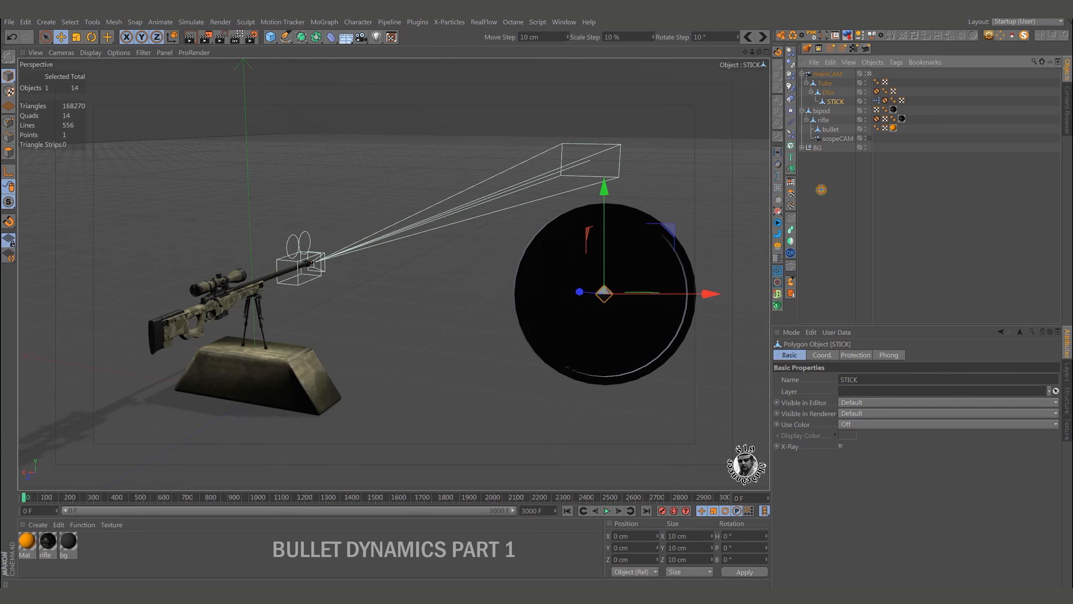
{"action": "left_click", "coordinate": [865, 140]}
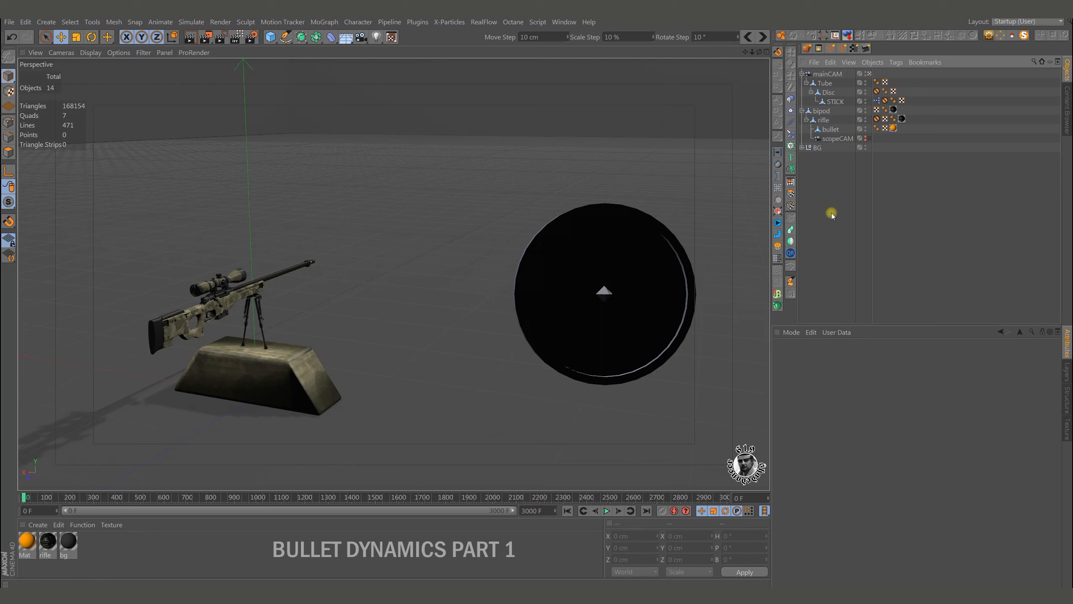
- Create a new material
{"action": "double_click", "coordinate": [94, 548]}
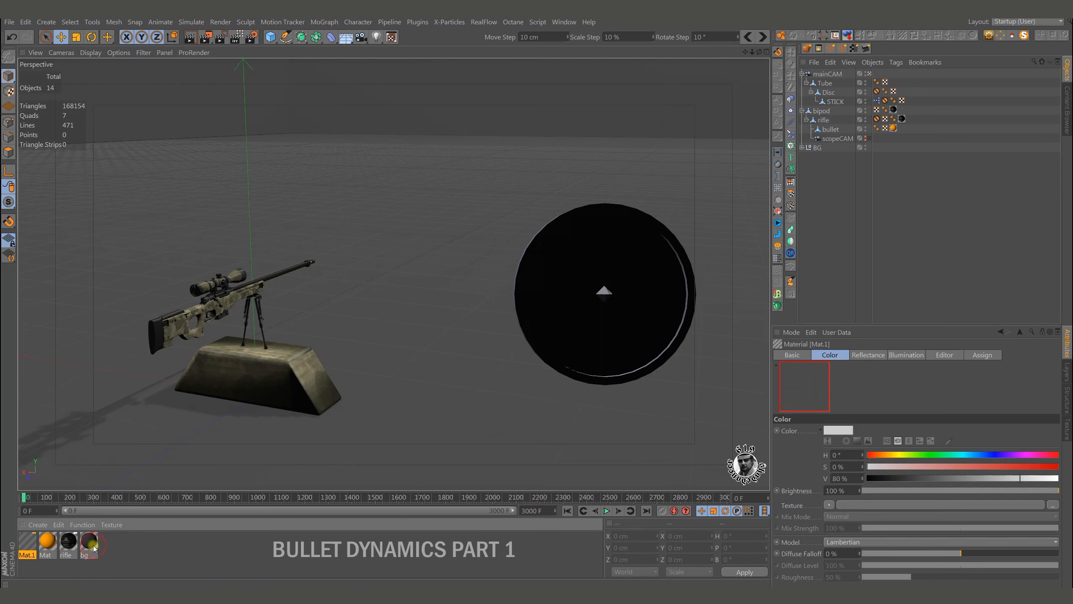
- Turn off the Color and Reflectance channels of material Mat.1 and enable its Luminance channel
{"action": "double_click", "coordinate": [24, 547]}
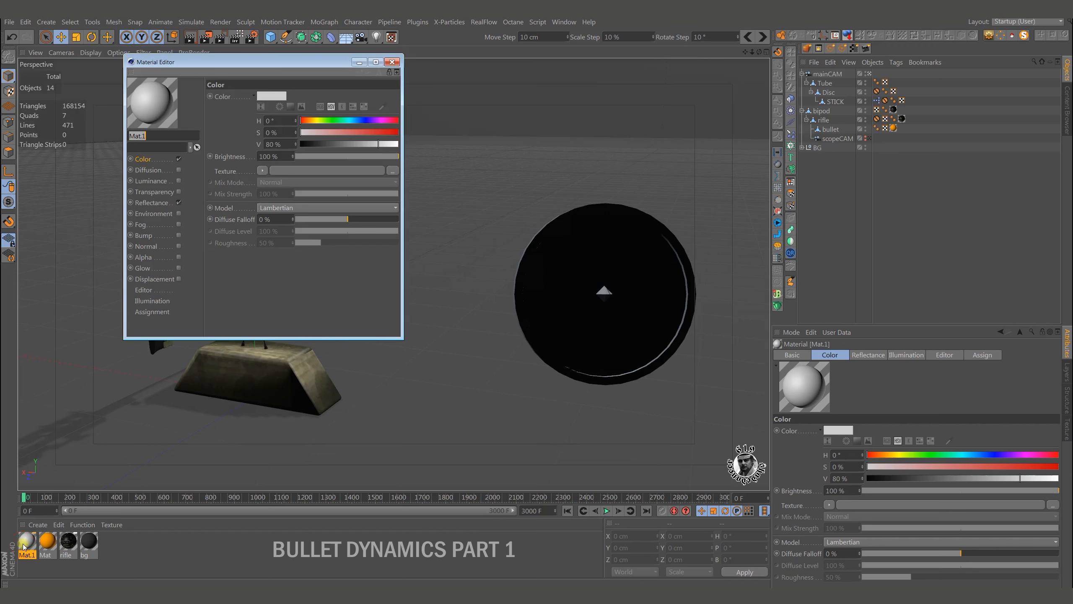
{"action": "left_click", "coordinate": [178, 159]}
{"action": "left_click", "coordinate": [179, 203]}
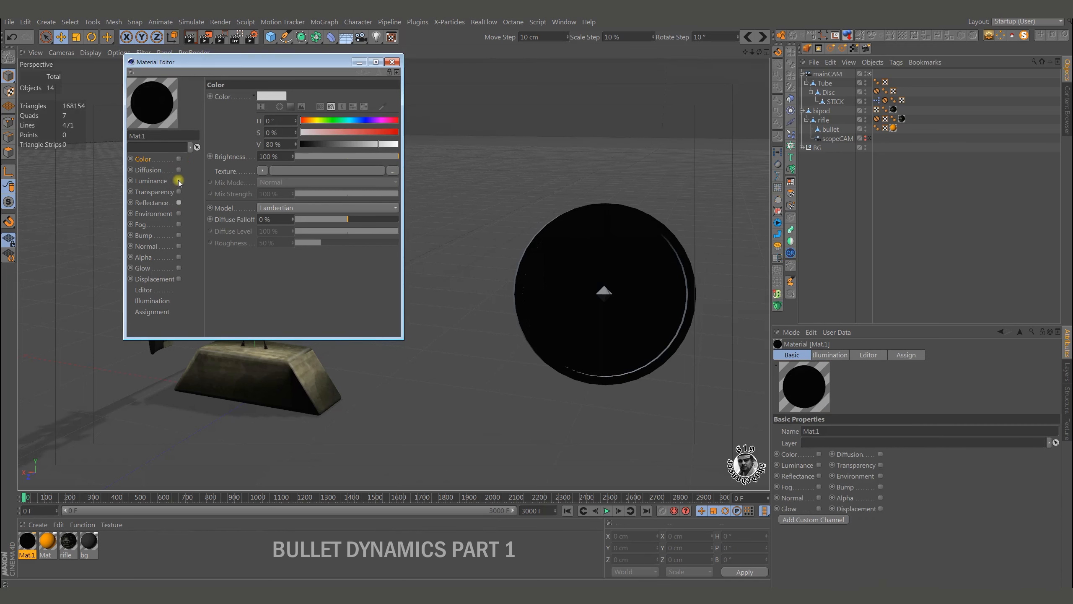
{"action": "left_click", "coordinate": [178, 181]}
- Load a MoGraph Camera Shader into Mat.1's luminance texture and assign scopeCAM as its camera
{"action": "left_click", "coordinate": [259, 170]}
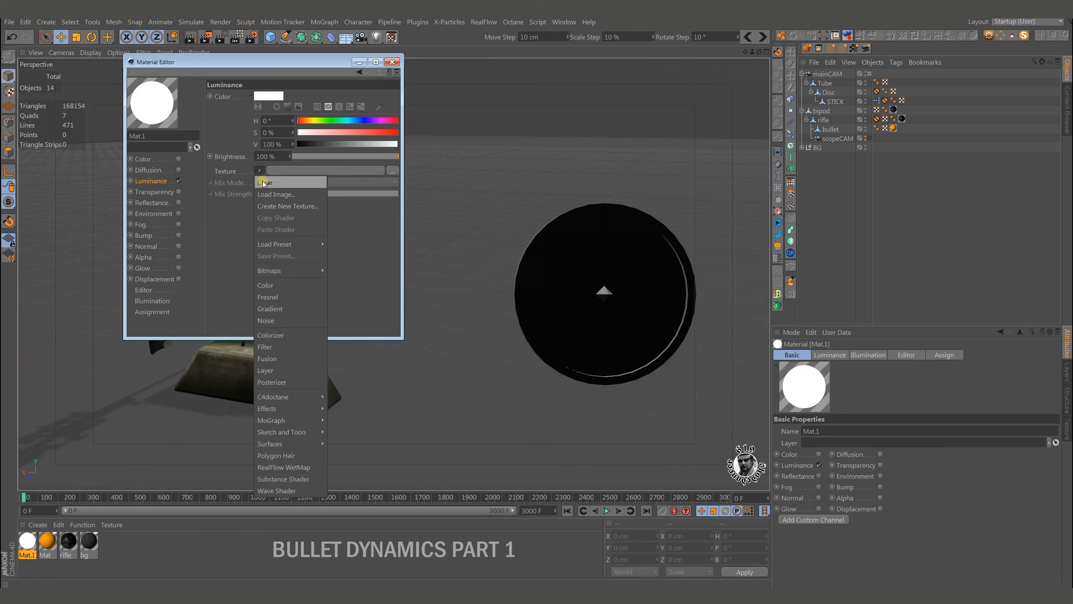
{"action": "mouse_move", "coordinate": [297, 420]}
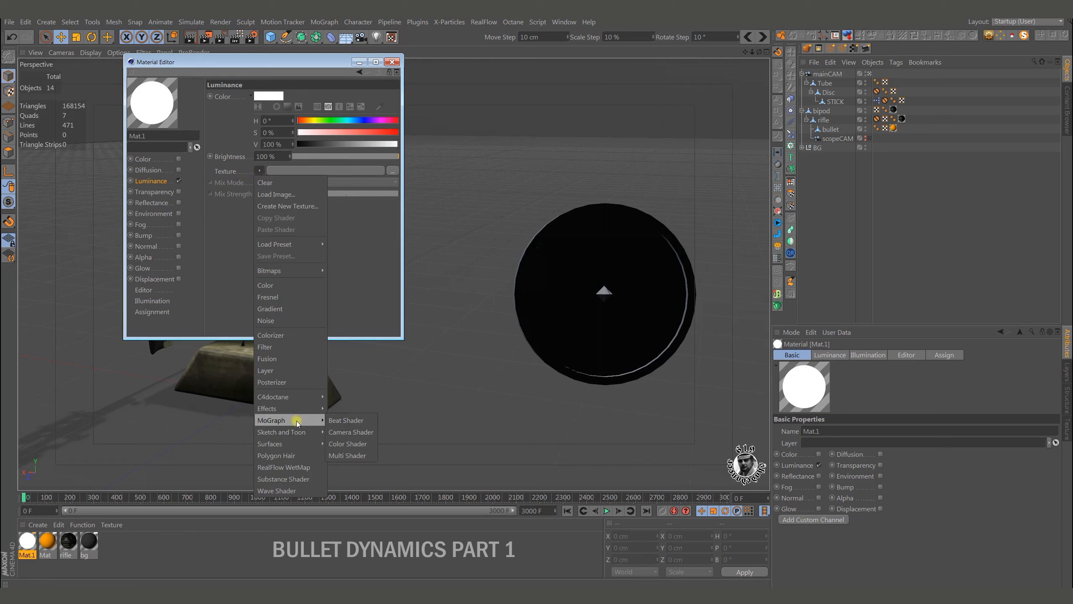
{"action": "left_click", "coordinate": [351, 432]}
{"action": "left_click", "coordinate": [264, 194]}
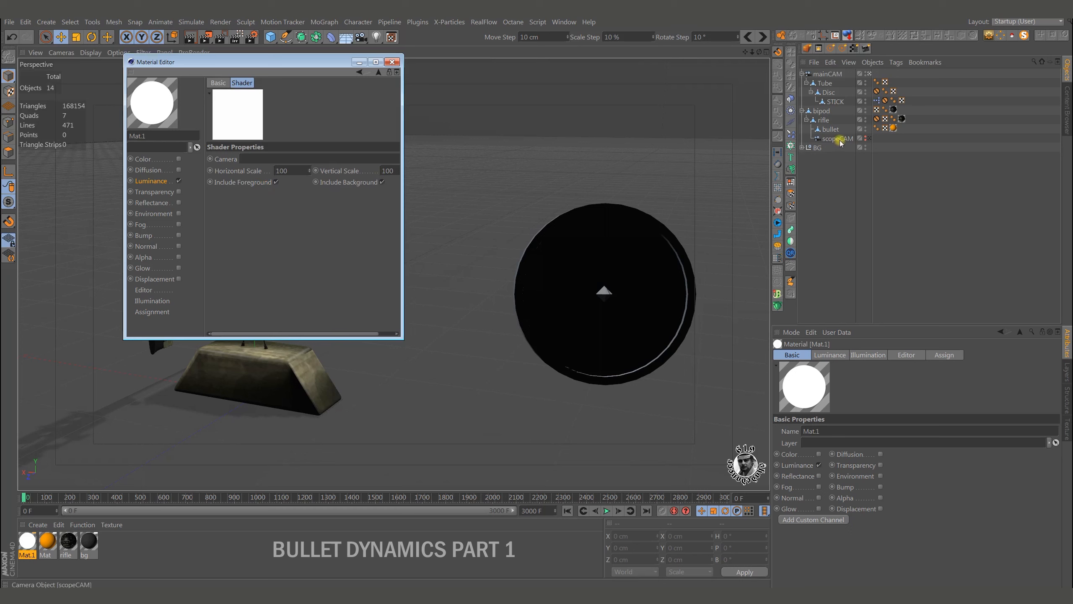
{"action": "left_click_drag", "start_coordinate": [839, 139], "coordinate": [287, 162]}
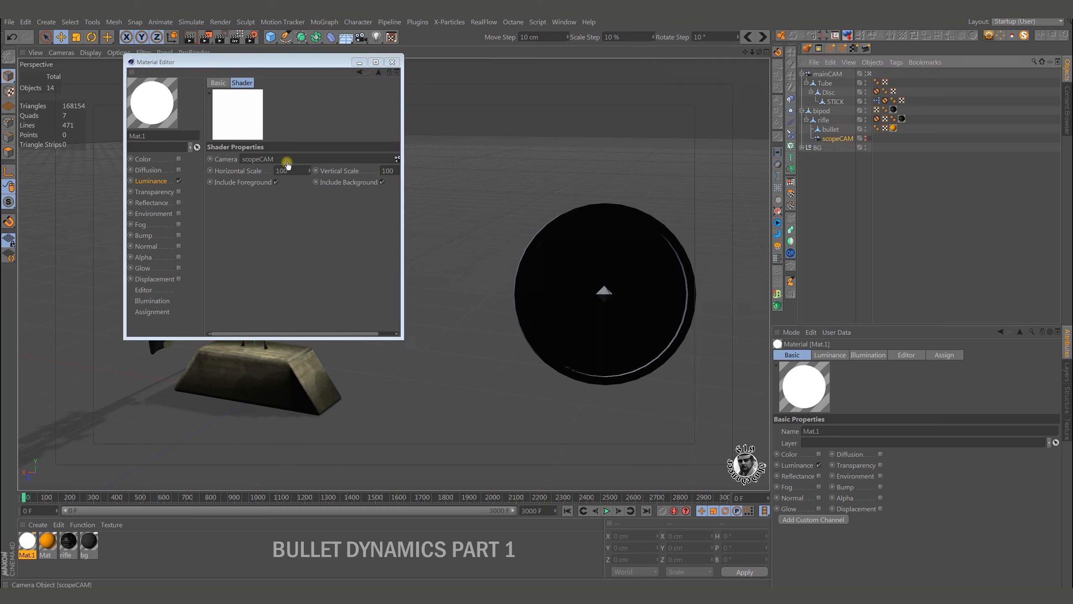
{"action": "left_click", "coordinate": [392, 63]}
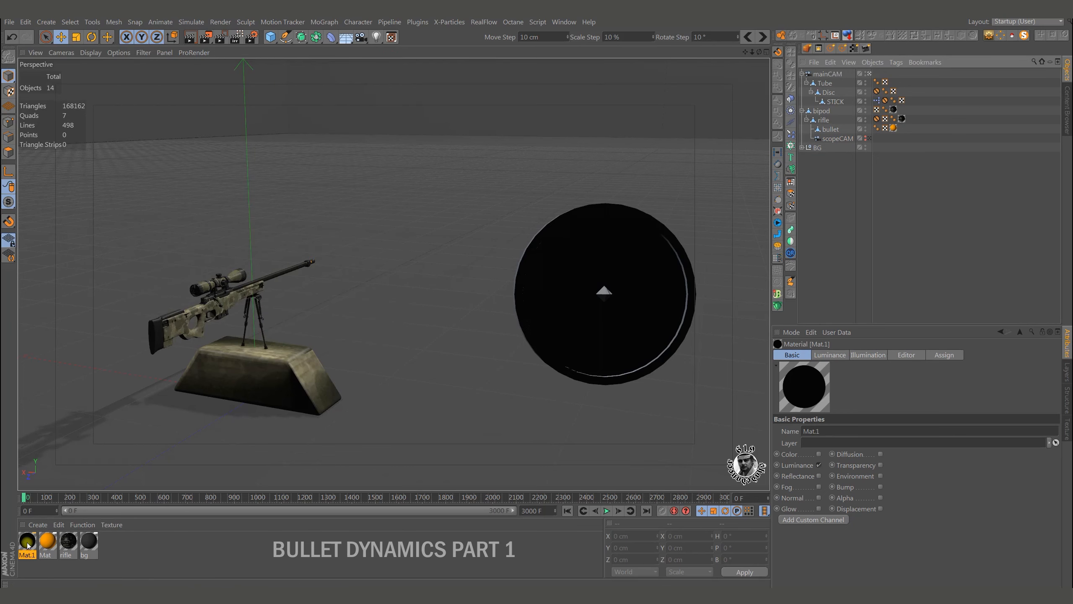
- Apply Mat.1 to the Disc and the bg material to the Tube of the scope display
{"action": "left_click_drag", "start_coordinate": [28, 545], "coordinate": [632, 319]}
{"action": "mouse_move", "coordinate": [408, 362]}
{"action": "left_mouse_down", "text": "alt"}
{"action": "mouse_move", "coordinate": [427, 351]}
{"action": "mouse_move", "coordinate": [396, 366]}
{"action": "mouse_move", "coordinate": [426, 365]}
{"action": "mouse_move", "coordinate": [409, 365]}
{"action": "left_mouse_up", "text": "alt"}
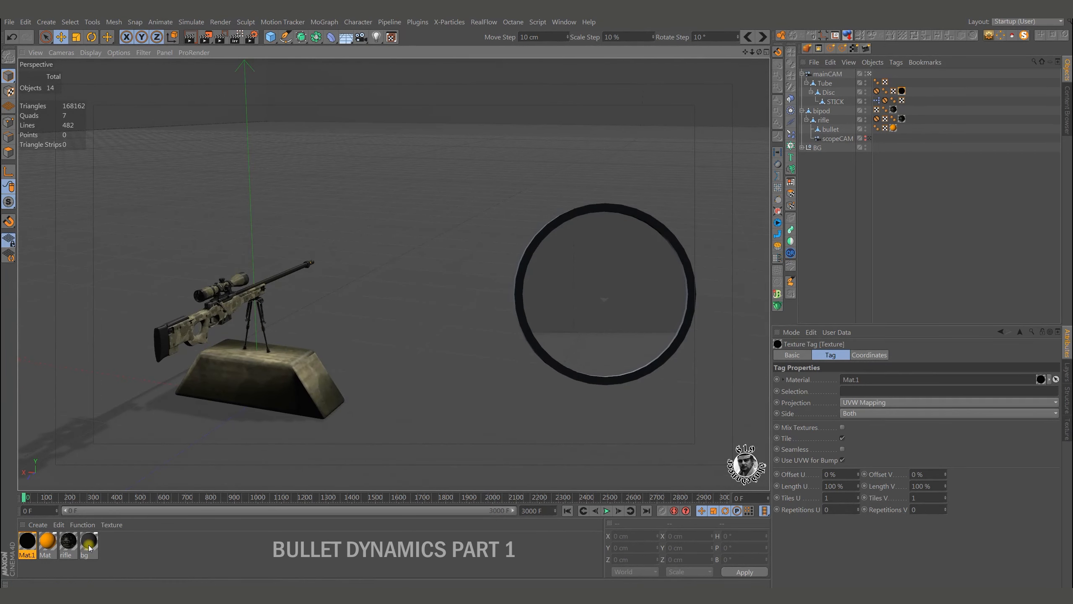
{"action": "left_click_drag", "start_coordinate": [89, 547], "coordinate": [671, 395]}
{"action": "left_click_drag", "start_coordinate": [819, 207], "coordinate": [828, 83]}
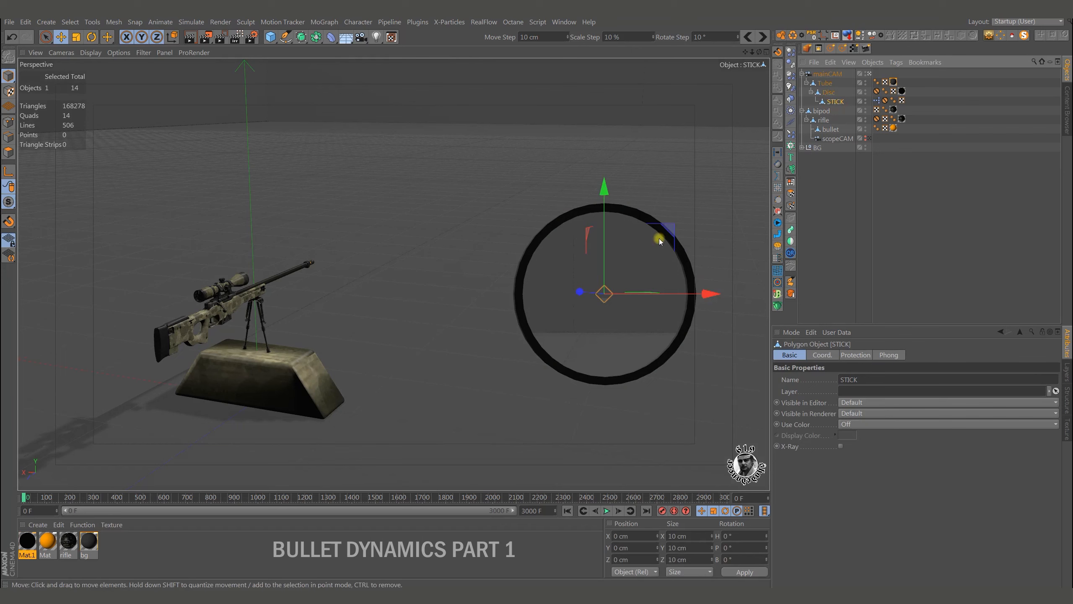
- Check that the scope display follows the rifle by moving STICK, and reset STICK's position to zero
{"action": "mouse_move", "coordinate": [659, 239]}
{"action": "left_mouse_down"}
{"action": "mouse_move", "coordinate": [667, 245]}
{"action": "mouse_move", "coordinate": [610, 233]}
{"action": "mouse_move", "coordinate": [661, 189]}
{"action": "mouse_move", "coordinate": [693, 258]}
{"action": "mouse_move", "coordinate": [710, 210]}
{"action": "mouse_move", "coordinate": [680, 230]}
{"action": "mouse_move", "coordinate": [723, 233]}
{"action": "mouse_move", "coordinate": [670, 231]}
{"action": "left_mouse_up"}
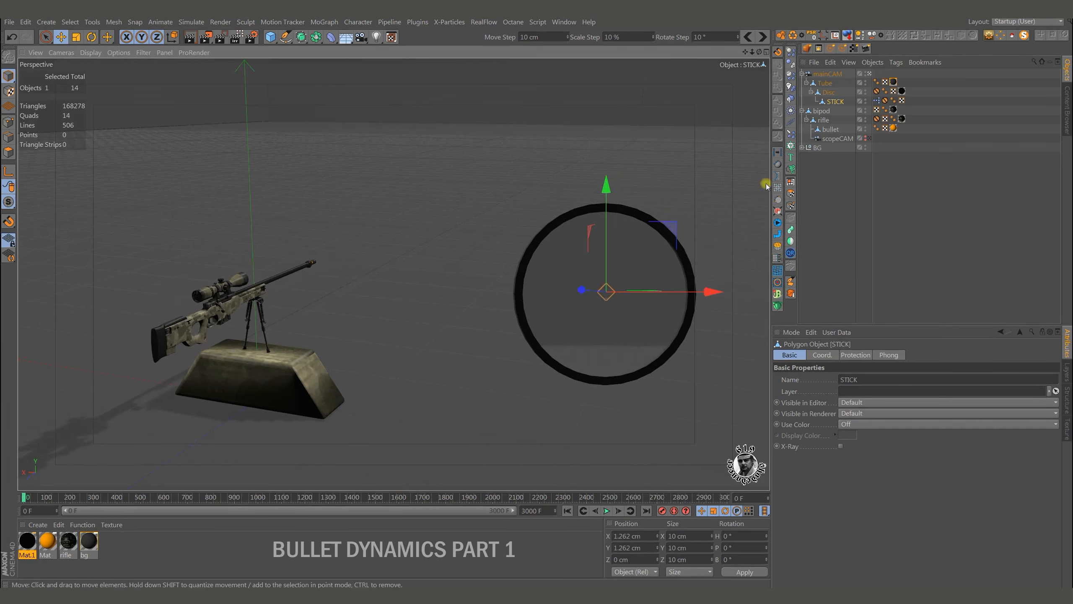
{"action": "left_click", "coordinate": [812, 36]}
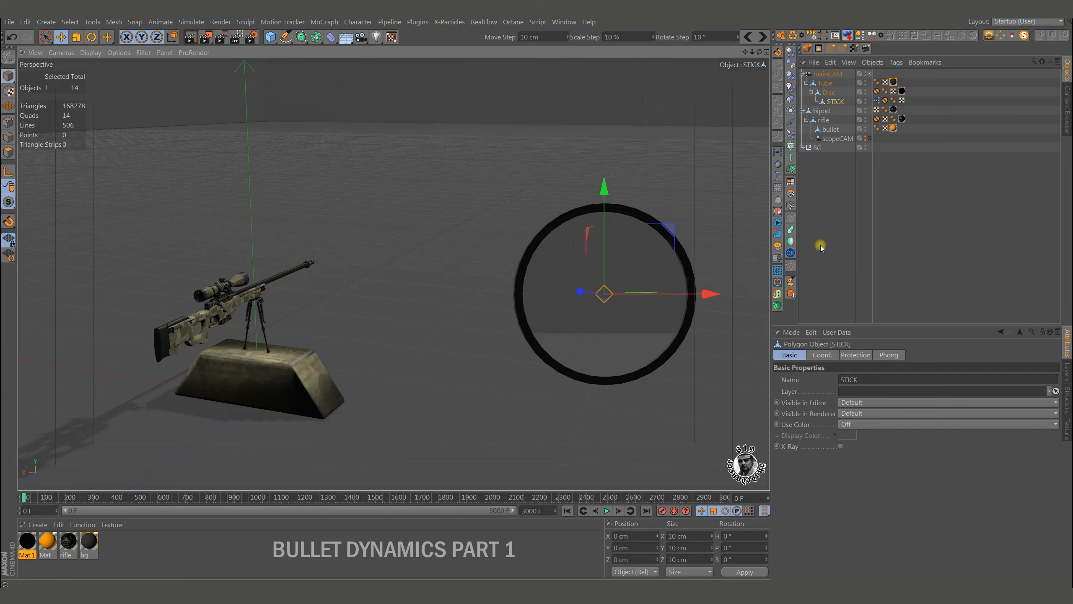
- Add a sphere as a test target, drop it to the floor and move it to about -5729 cm in Z
{"action": "left_click", "coordinate": [270, 37]}
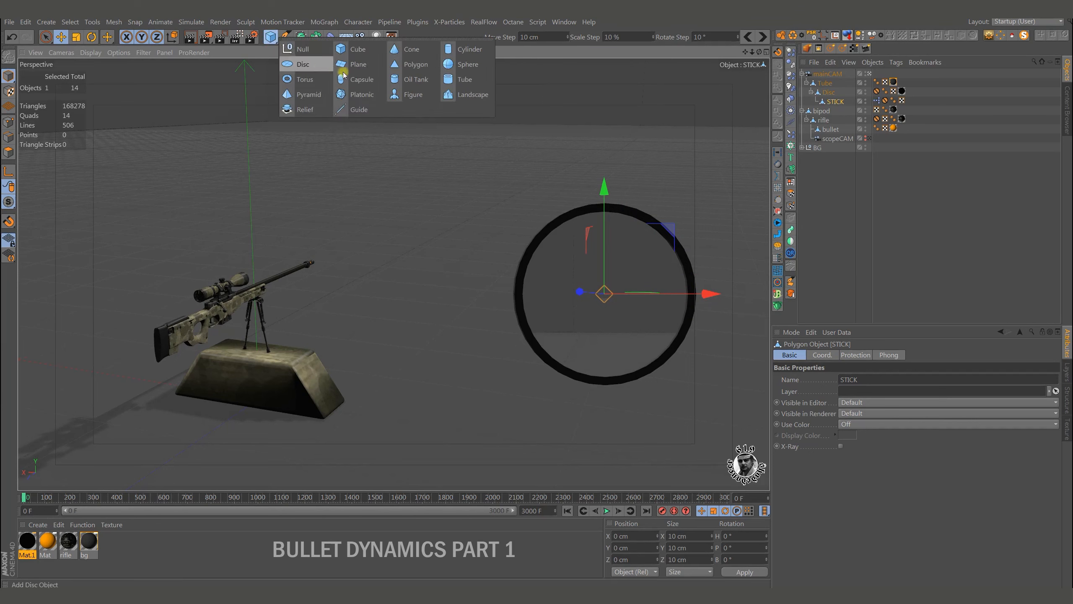
{"action": "left_click", "coordinate": [449, 66]}
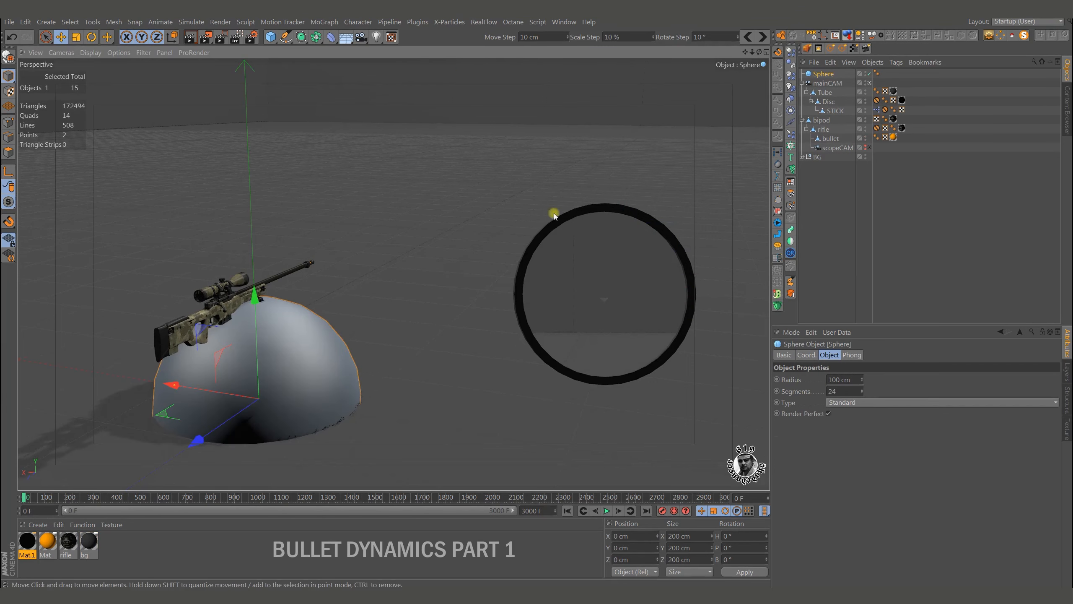
{"action": "left_click", "coordinate": [847, 37]}
{"action": "left_click_drag", "start_coordinate": [203, 335], "coordinate": [633, 125]}
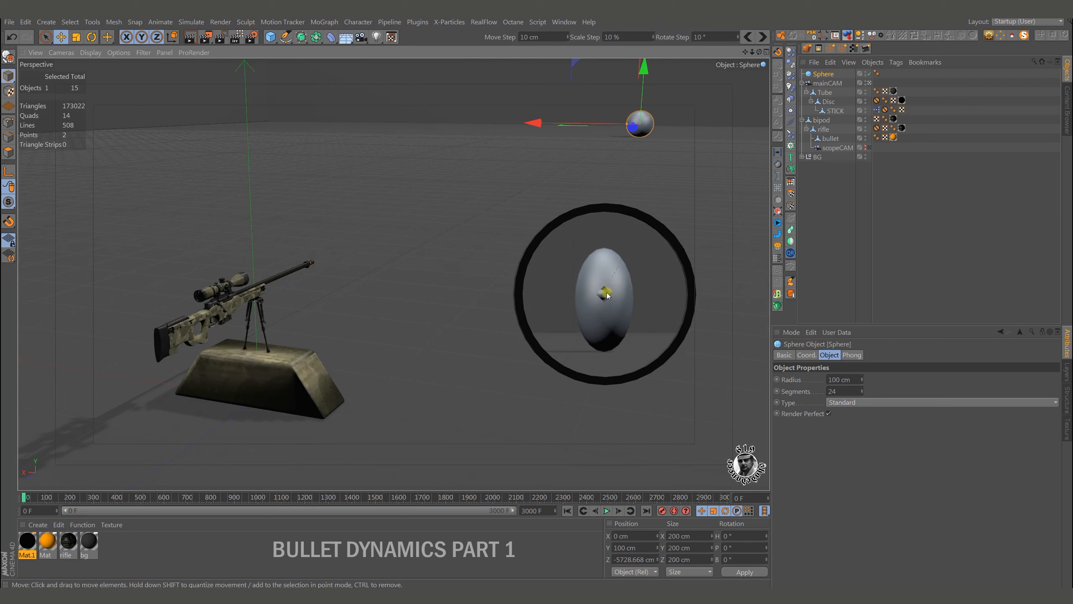
- Set the horizontal scale of Mat.1's Camera Shader to 55
{"action": "double_click", "coordinate": [26, 542]}
{"action": "left_click", "coordinate": [265, 194]}
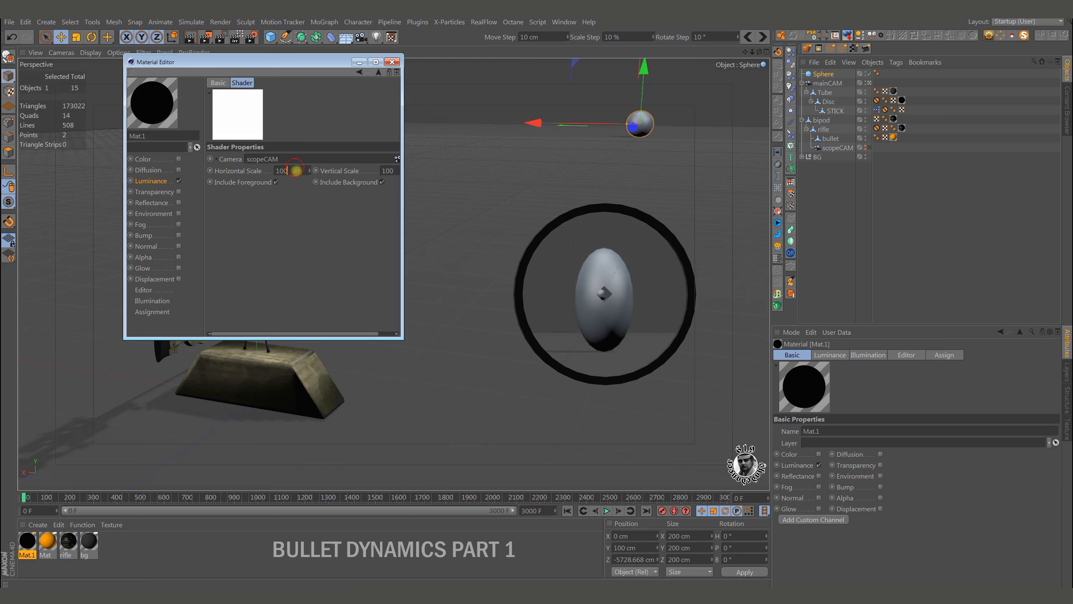
{"action": "type", "text": "55"}
{"action": "key", "text": "Return"}
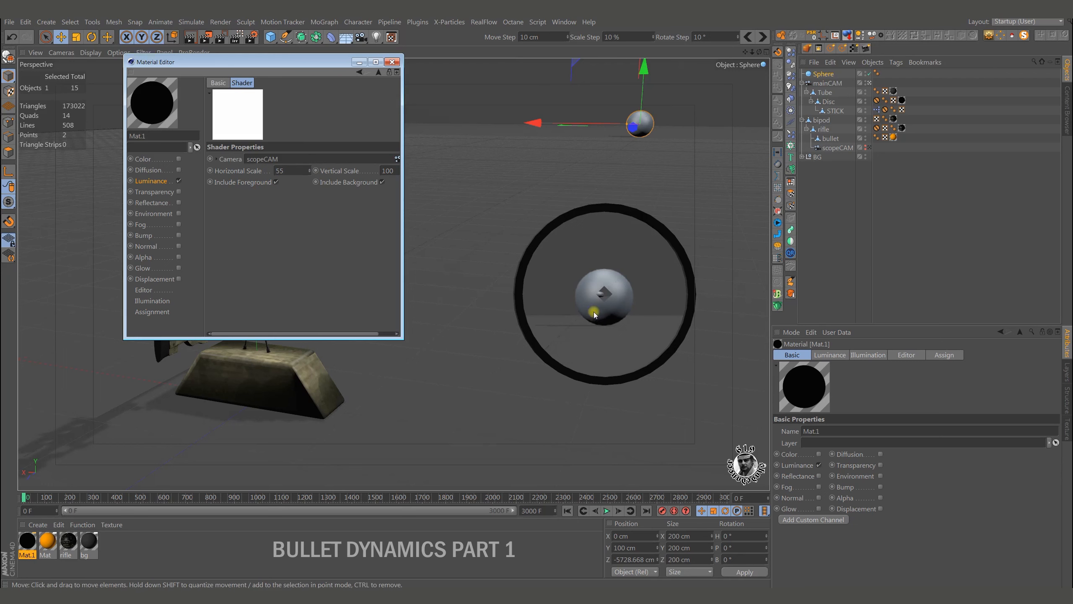
{"action": "left_click", "coordinate": [393, 62]}
- Check how the sphere appears in the scope display while moving STICK, and reset STICK to zero
{"action": "left_click", "coordinate": [835, 110]}
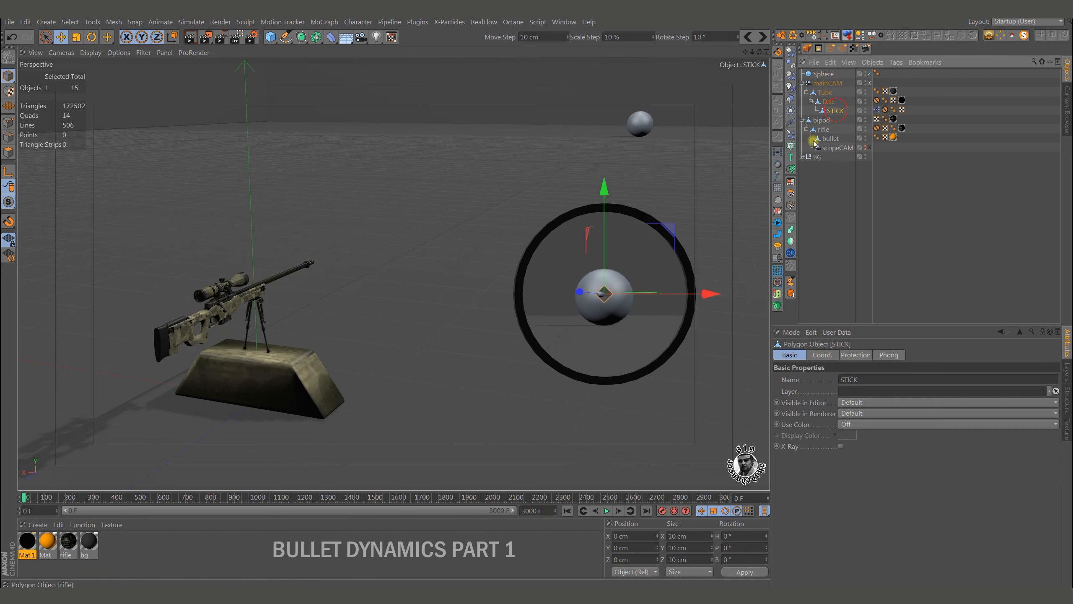
{"action": "mouse_move", "coordinate": [708, 298]}
{"action": "left_mouse_down"}
{"action": "mouse_move", "coordinate": [718, 298]}
{"action": "mouse_move", "coordinate": [707, 299]}
{"action": "left_mouse_up"}
{"action": "mouse_move", "coordinate": [671, 247]}
{"action": "left_mouse_down"}
{"action": "mouse_move", "coordinate": [665, 239]}
{"action": "mouse_move", "coordinate": [671, 247]}
{"action": "left_mouse_up"}
{"action": "left_click", "coordinate": [811, 36]}
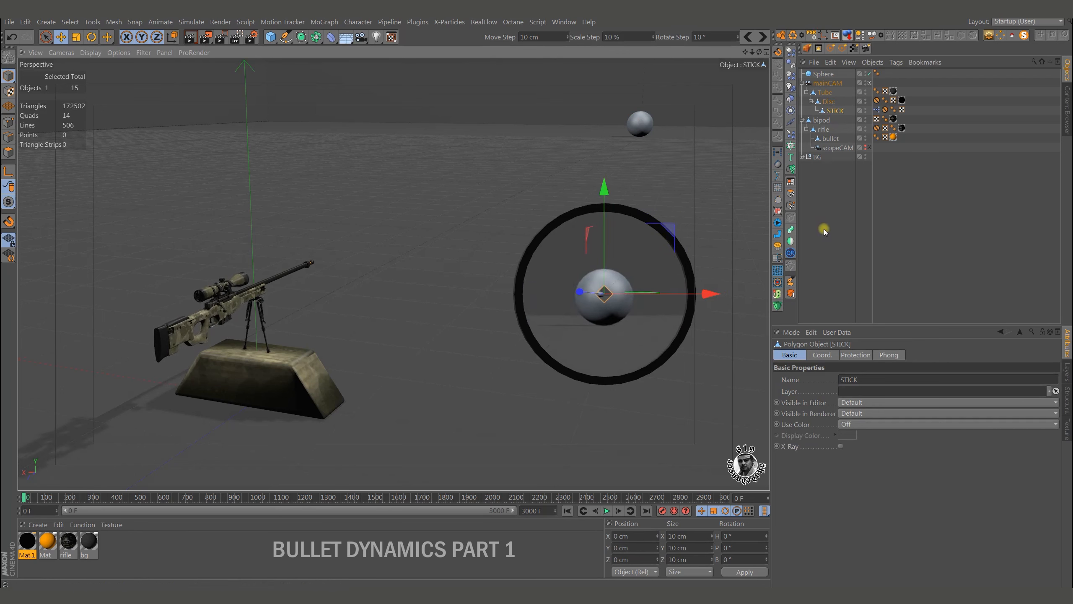
- Delete the test sphere from the scene
{"action": "left_click", "coordinate": [808, 235]}
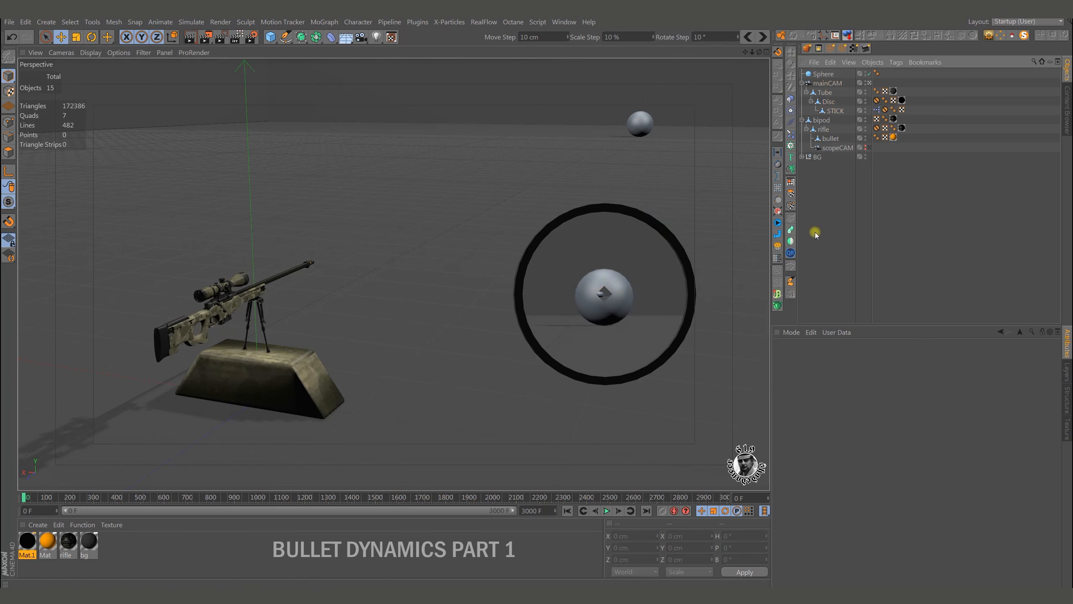
{"action": "left_click", "coordinate": [640, 122]}
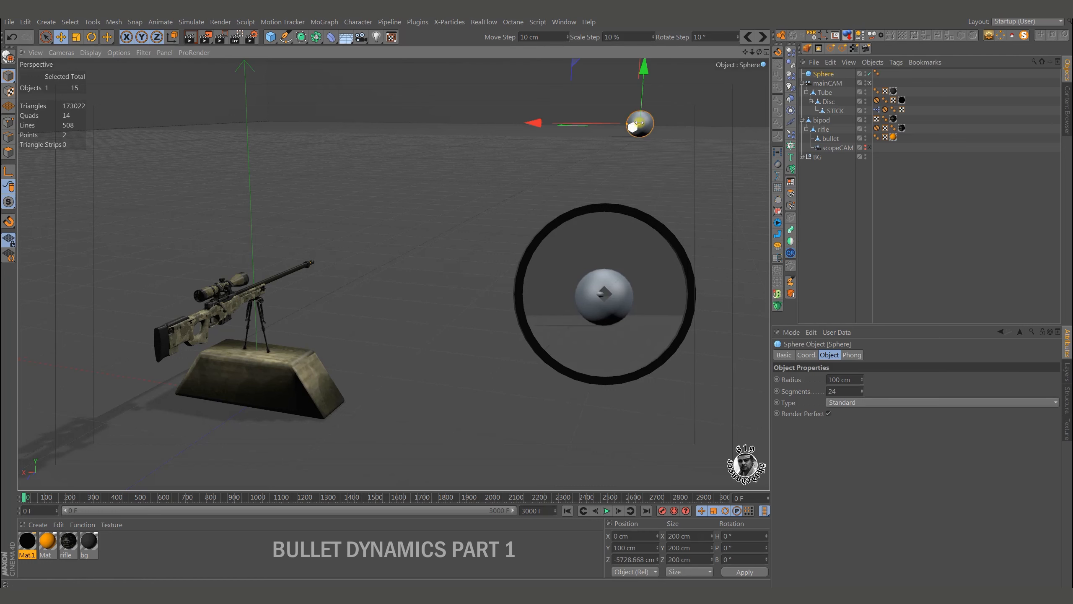
{"action": "key", "text": "Delete"}
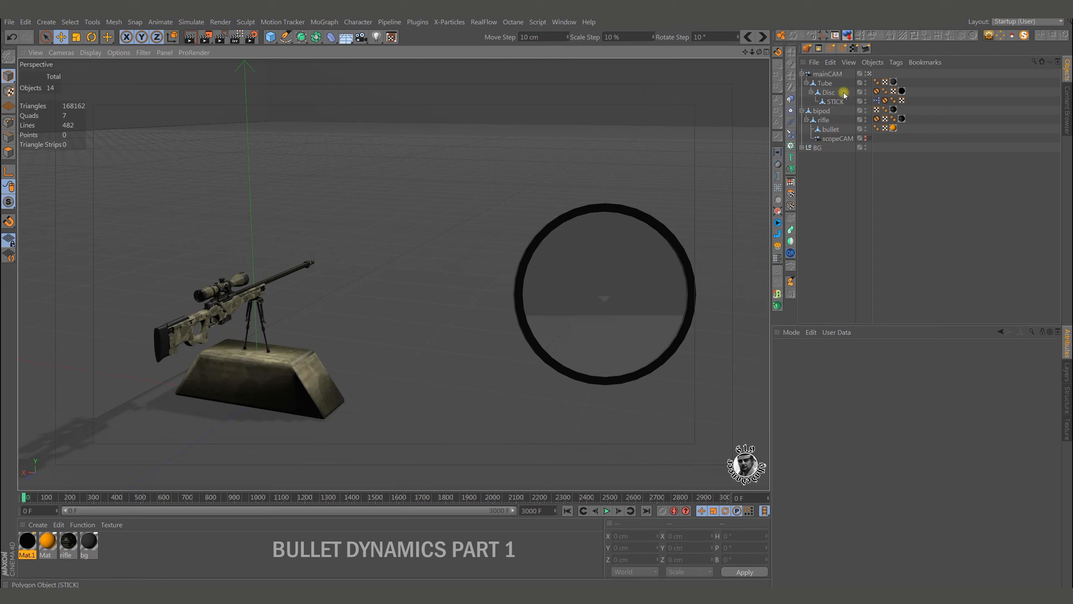
- Create a new material with Reflectance and Color turned off and Luminance enabled
{"action": "left_click", "coordinate": [828, 93]}
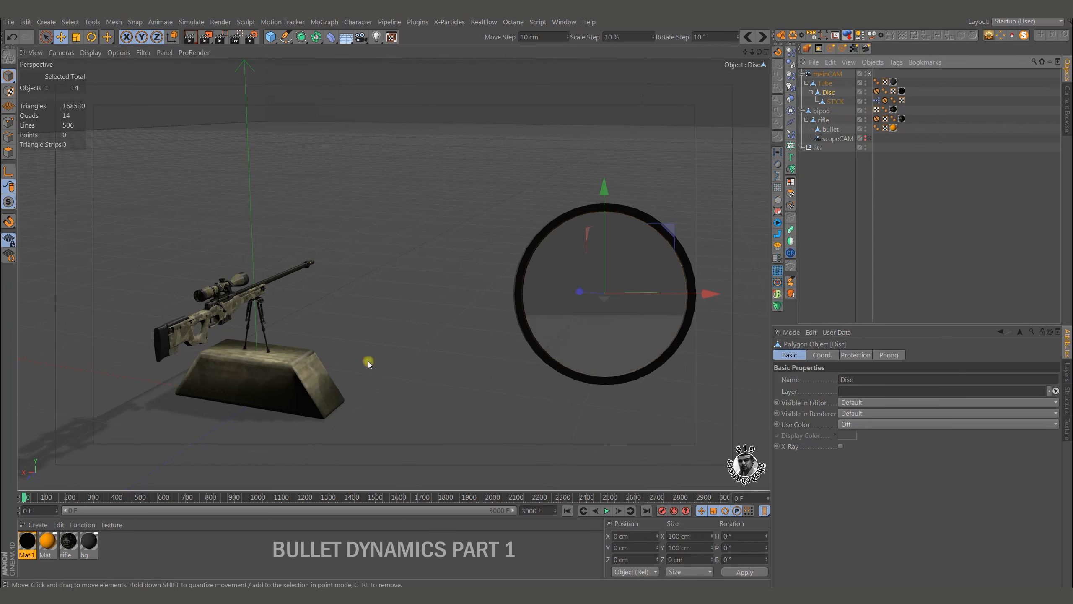
{"action": "double_click", "coordinate": [120, 549]}
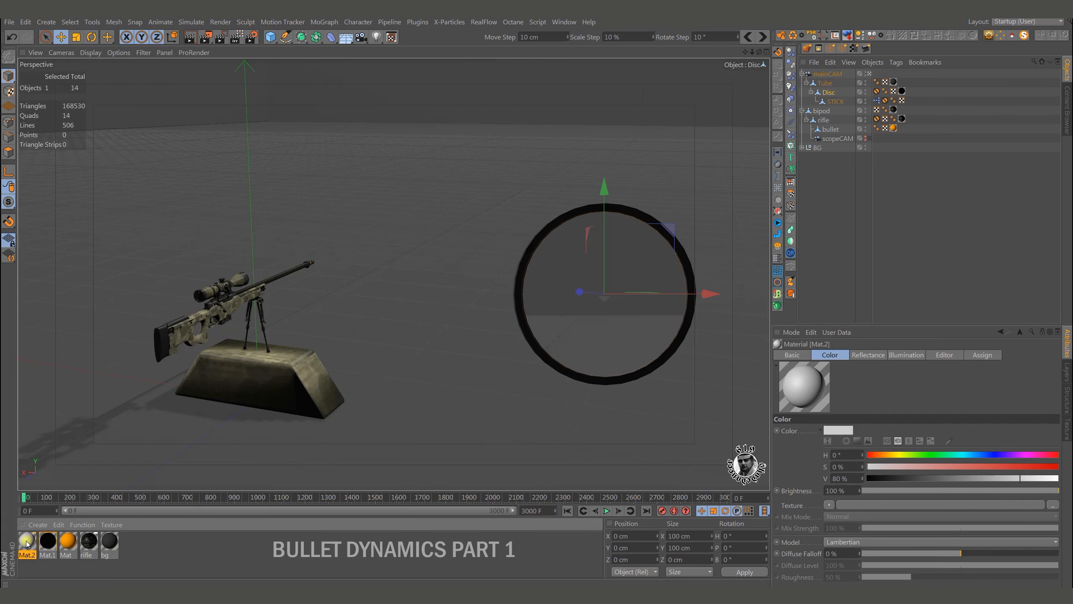
{"action": "double_click", "coordinate": [26, 542]}
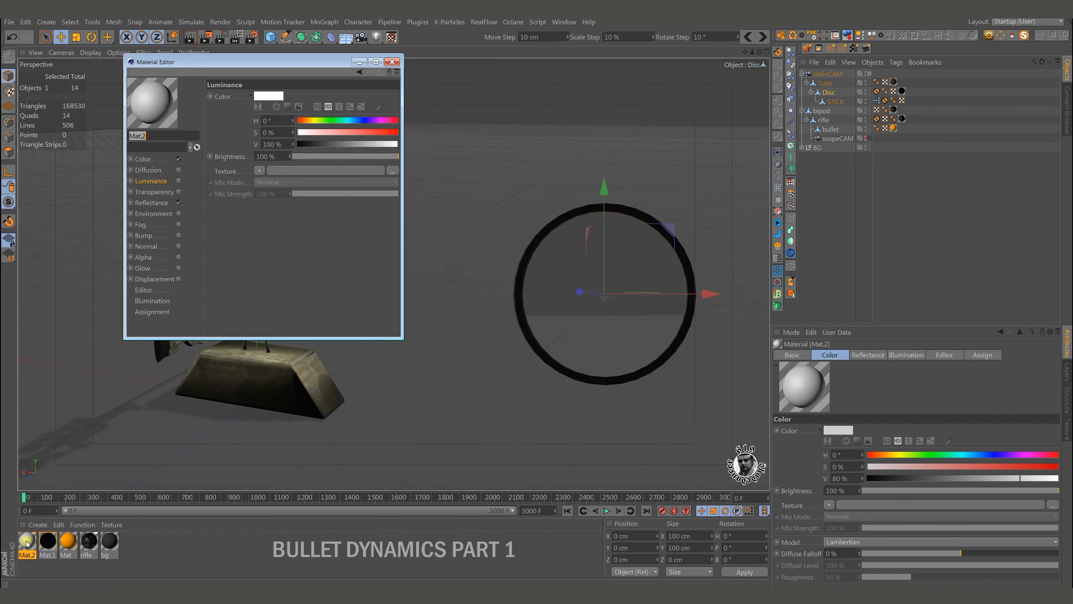
{"action": "left_click", "coordinate": [178, 203]}
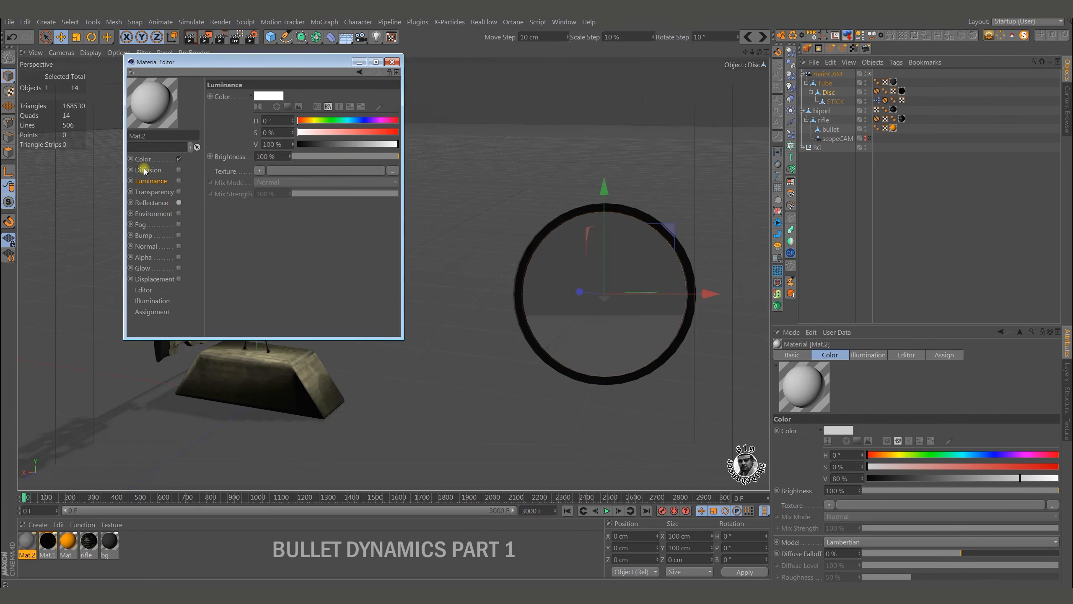
{"action": "left_click", "coordinate": [178, 159]}
{"action": "left_click", "coordinate": [179, 181]}
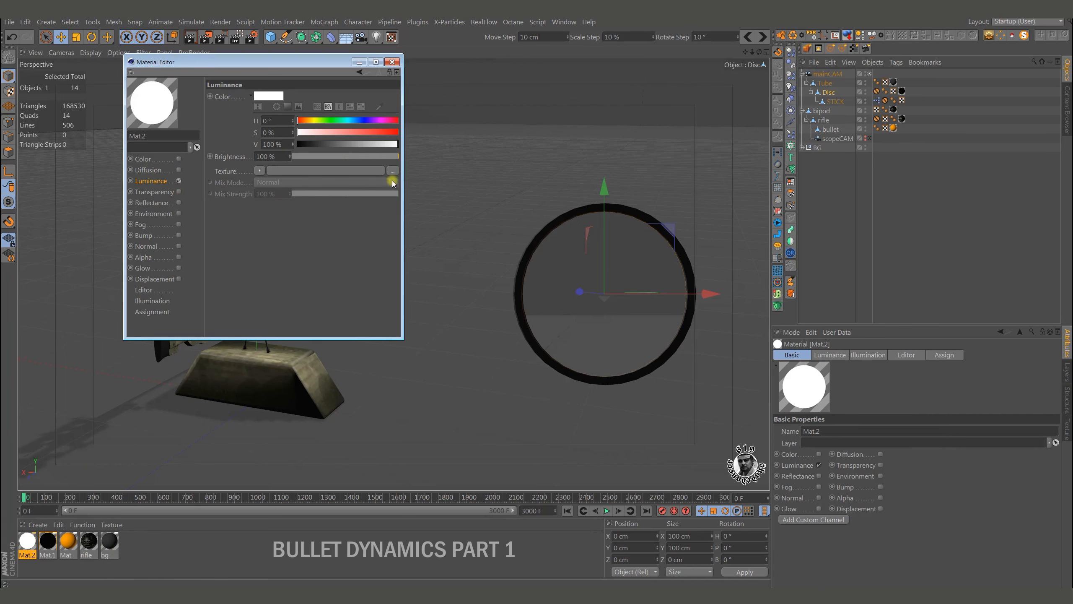
- Load scope2.png as Mat.2's luminance texture and enable Alpha with scope2A.png as its texture
{"action": "left_click", "coordinate": [393, 172]}
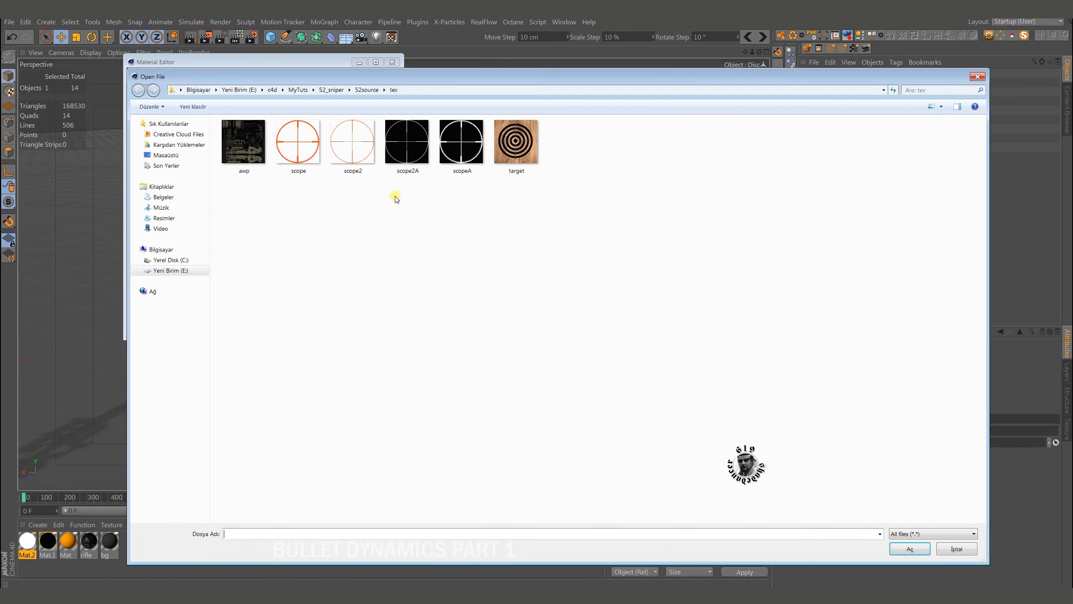
{"action": "double_click", "coordinate": [357, 147]}
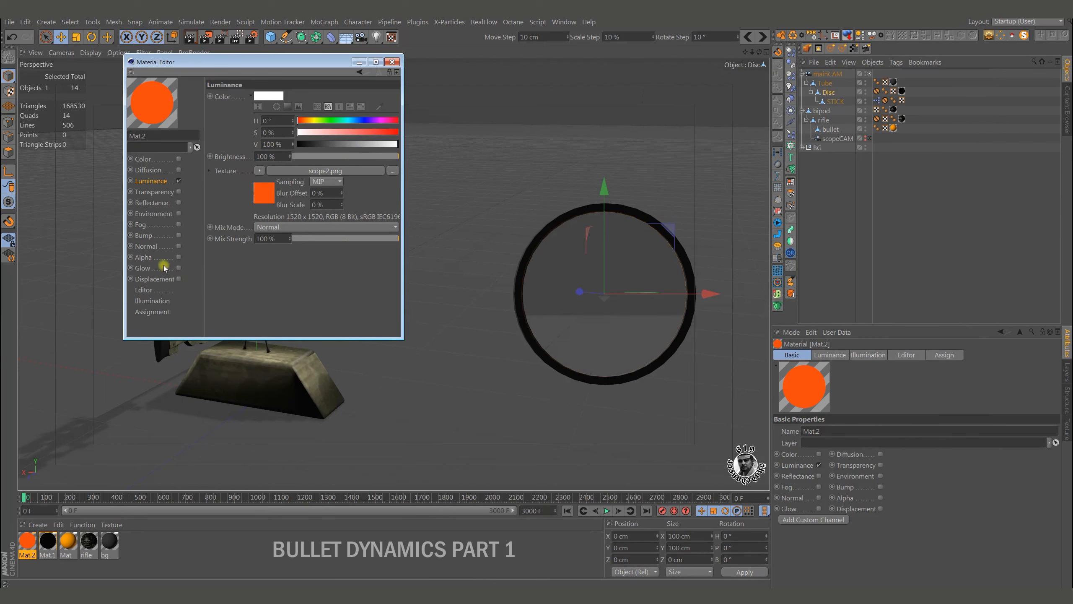
{"action": "left_click", "coordinate": [179, 257]}
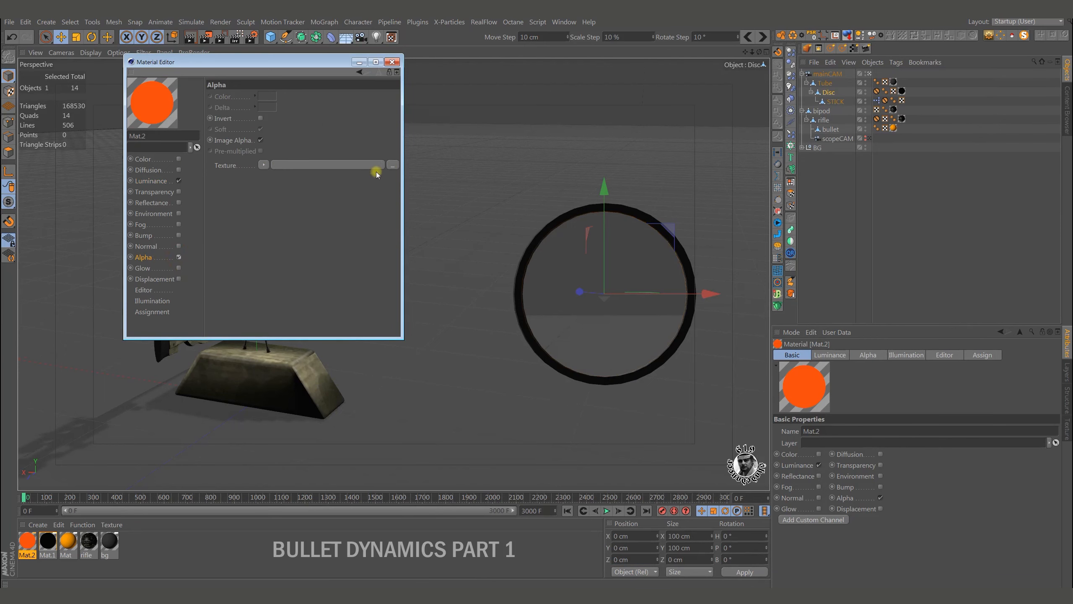
{"action": "left_click", "coordinate": [393, 167]}
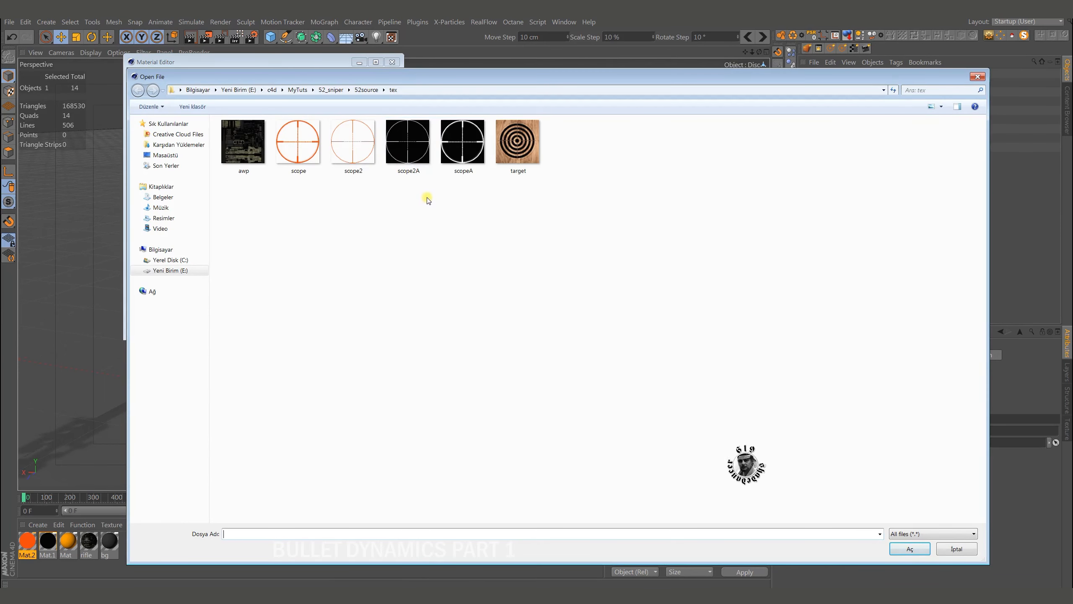
{"action": "double_click", "coordinate": [407, 141]}
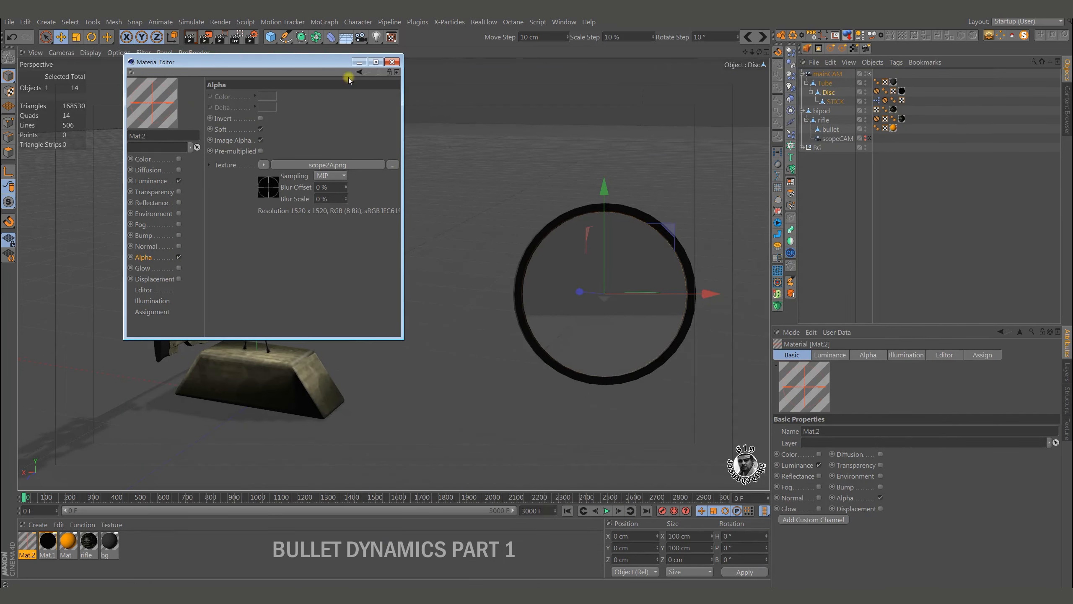
{"action": "left_click", "coordinate": [392, 62]}
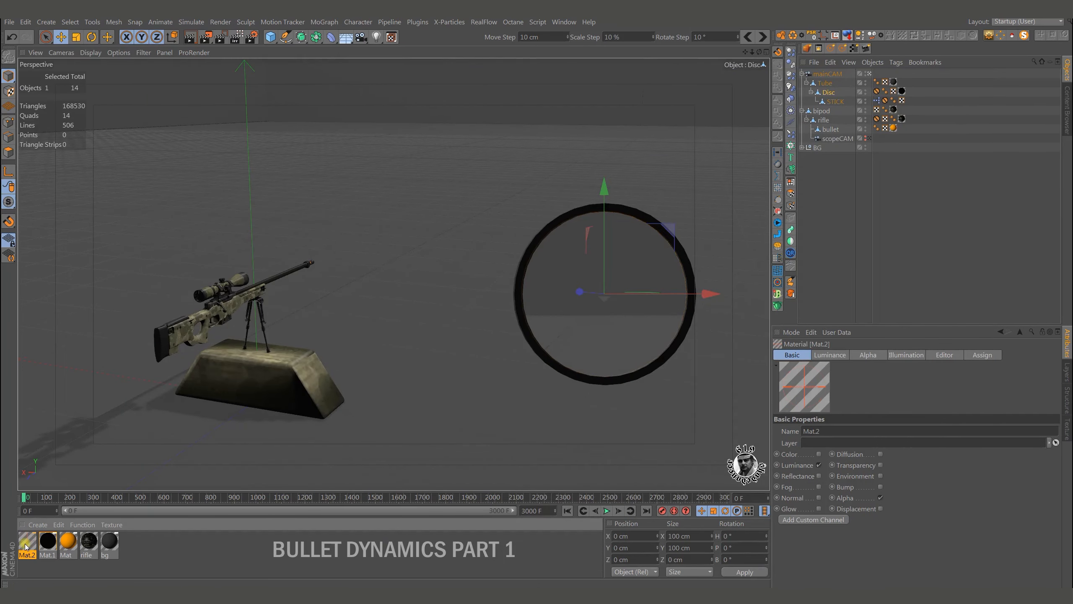
- Apply the crosshair material Mat.2 to the Disc on top of the camera material
{"action": "left_click_drag", "start_coordinate": [25, 544], "coordinate": [721, 211]}
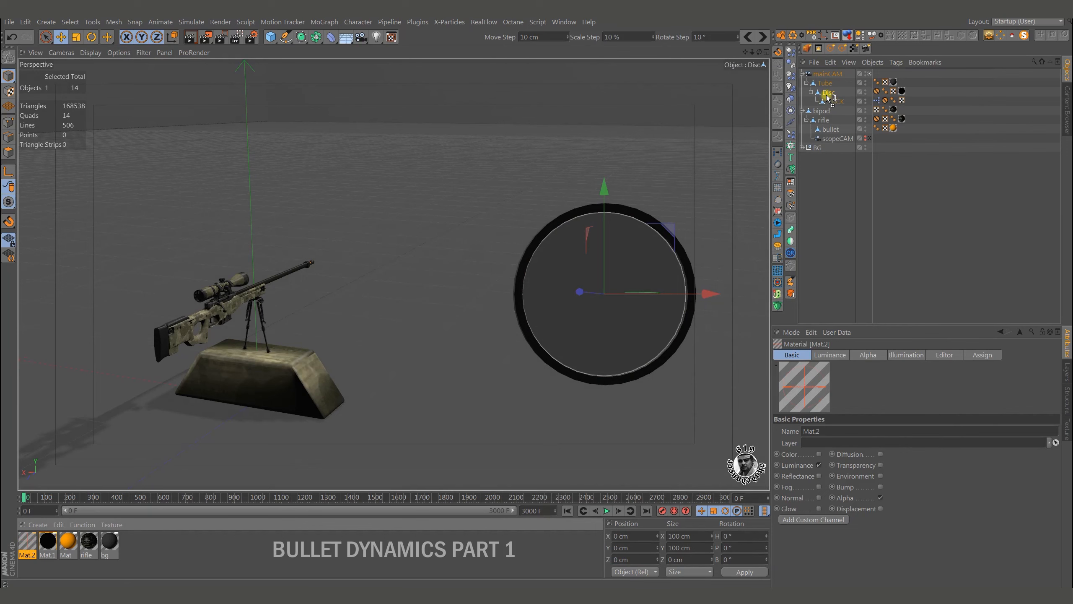
{"action": "left_click_drag", "start_coordinate": [828, 97], "coordinate": [827, 94]}
{"action": "left_click", "coordinate": [805, 316]}
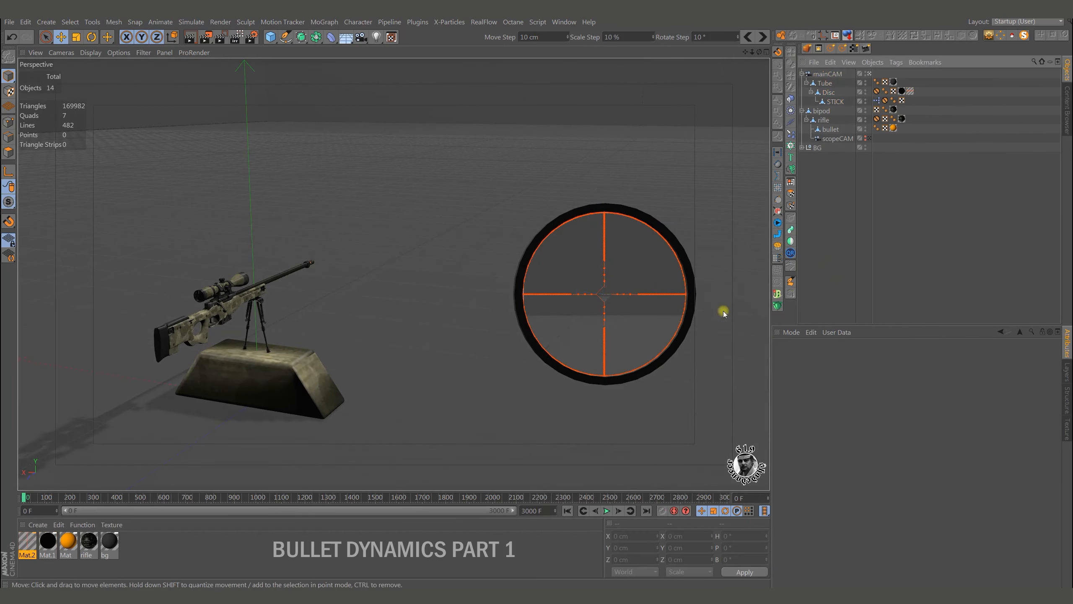
- Check the crosshair display and rifle aim by moving STICK, reset STICK to zero, and inspect the rifle up close
{"action": "mouse_move", "coordinate": [482, 322]}
{"action": "left_mouse_down", "text": "alt"}
{"action": "mouse_move", "coordinate": [533, 315]}
{"action": "mouse_move", "coordinate": [488, 318]}
{"action": "left_mouse_up", "text": "alt"}
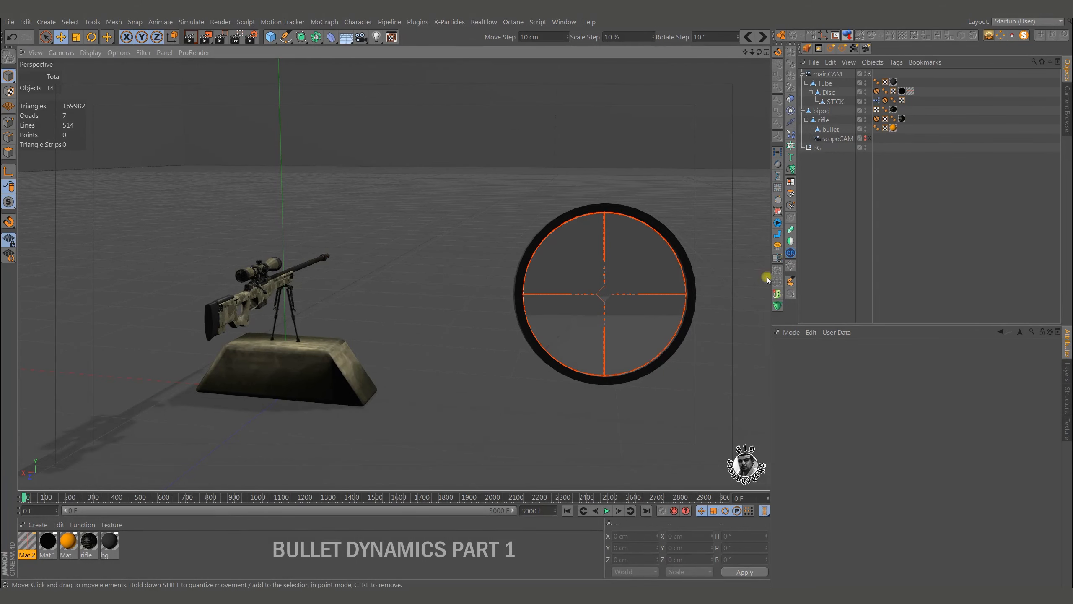
{"action": "left_click", "coordinate": [835, 102]}
{"action": "mouse_move", "coordinate": [673, 229]}
{"action": "left_mouse_down"}
{"action": "mouse_move", "coordinate": [684, 199]}
{"action": "mouse_move", "coordinate": [642, 220]}
{"action": "mouse_move", "coordinate": [657, 261]}
{"action": "mouse_move", "coordinate": [687, 194]}
{"action": "mouse_move", "coordinate": [672, 232]}
{"action": "left_mouse_up"}
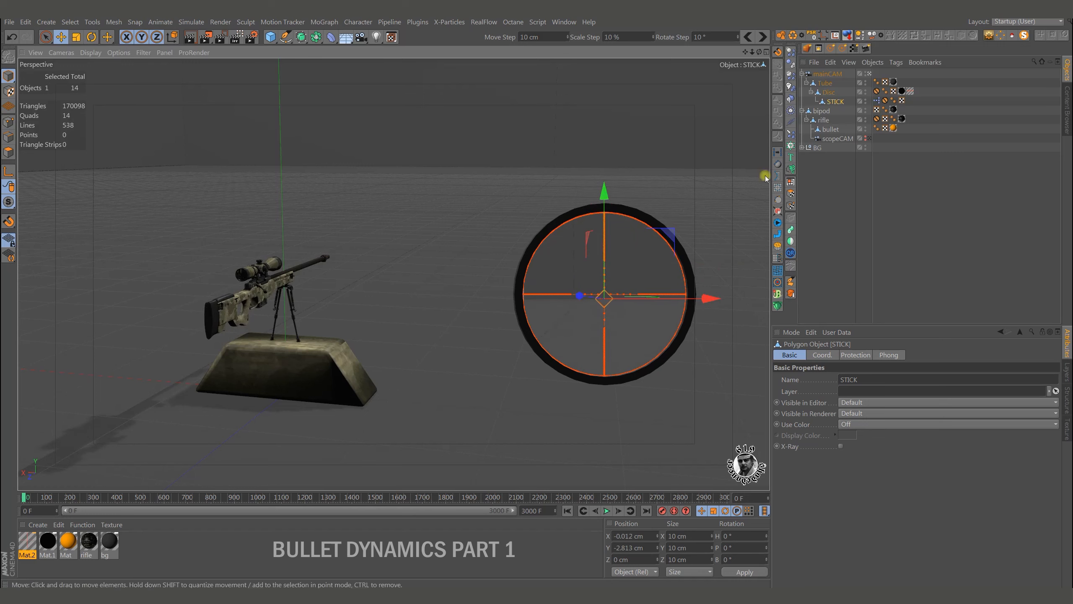
{"action": "left_click", "coordinate": [812, 35]}
{"action": "left_click", "coordinate": [818, 213]}
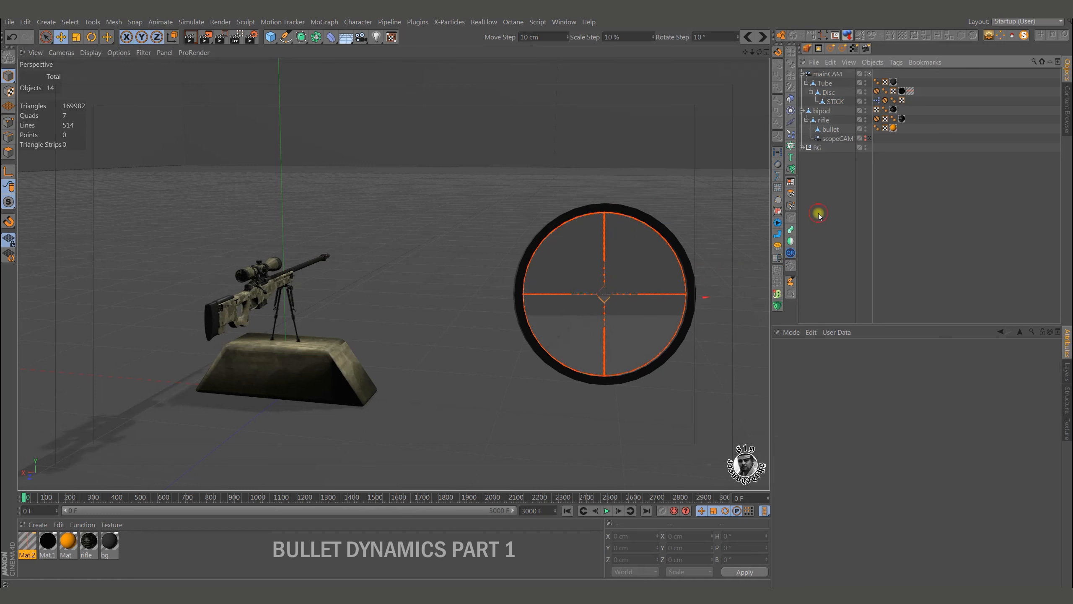
{"action": "left_click_drag", "start_coordinate": [349, 352], "coordinate": [408, 358], "text": "alt"}
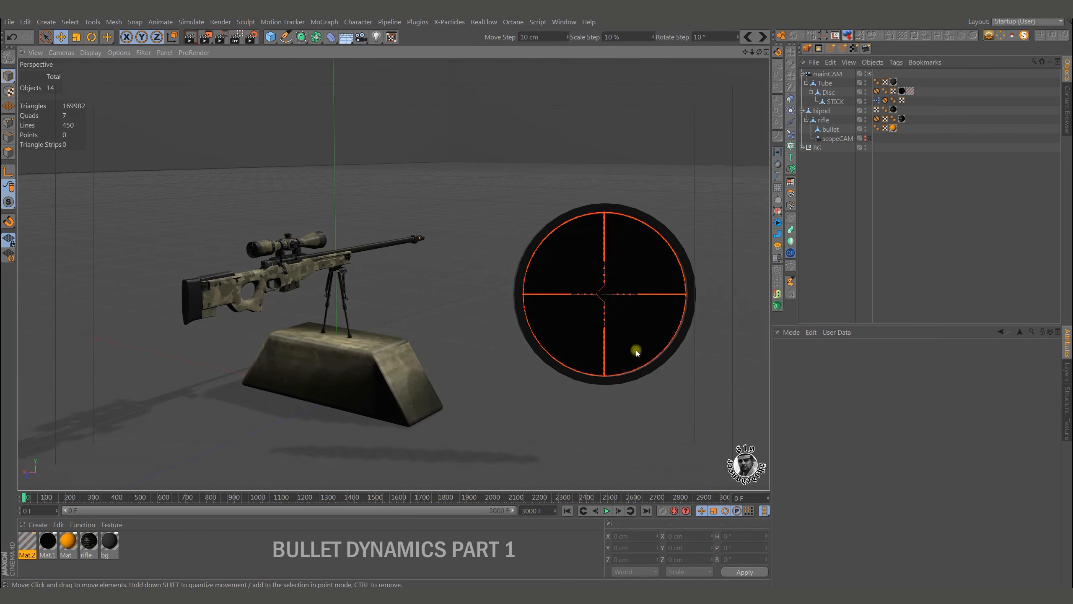